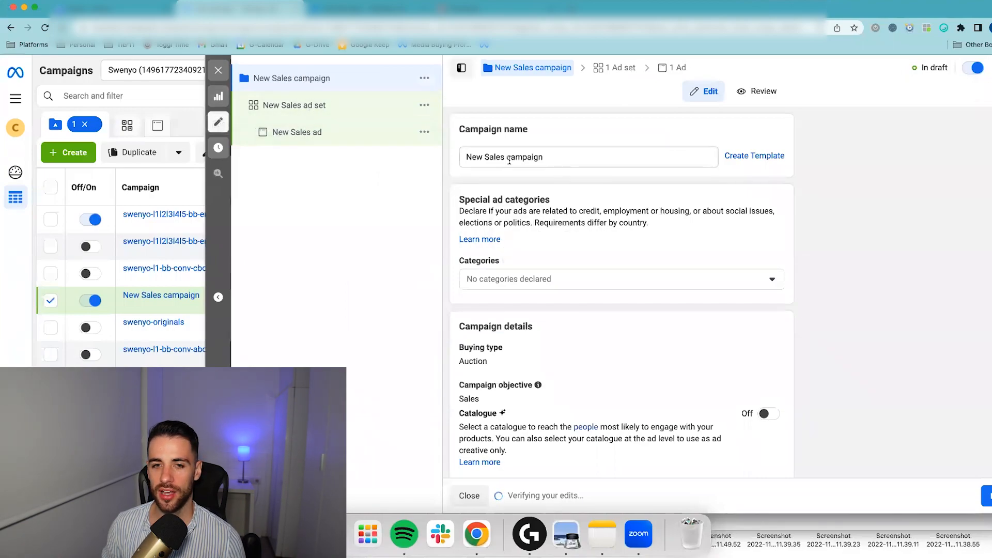
- Rename the new sales campaign to "campaign" and its ad set to "ad set"
left_click_drag(505, 157, 428, 162)
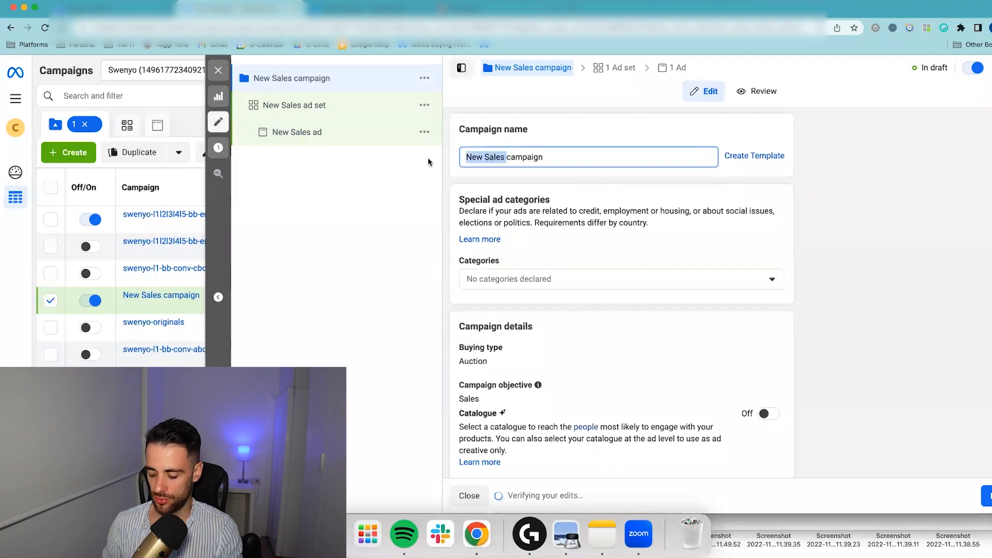
key("BackSpace")
left_click(309, 109)
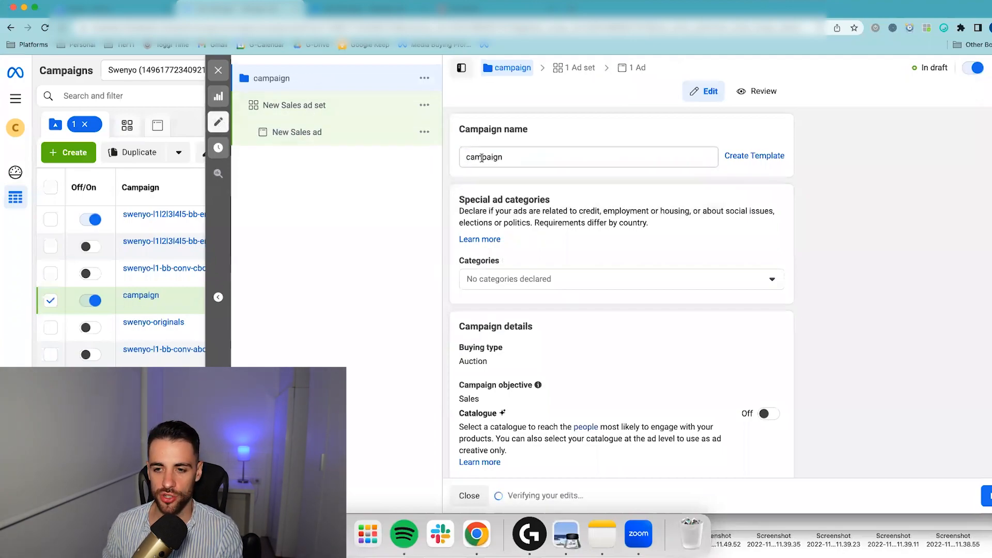
left_click(312, 109)
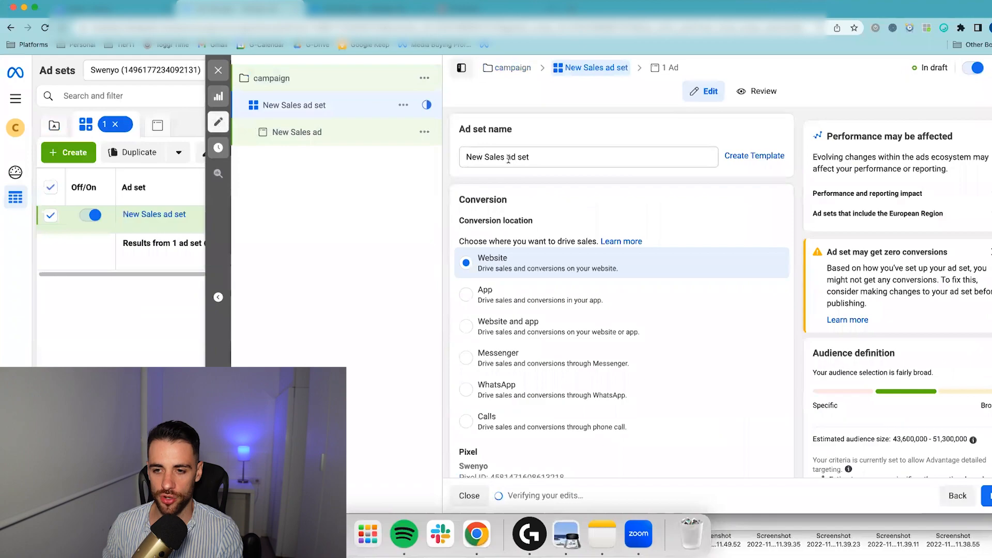
left_click_drag(505, 158, 373, 157)
key("BackSpace")
- Rename the new sales ad to "ad"
left_click(321, 133)
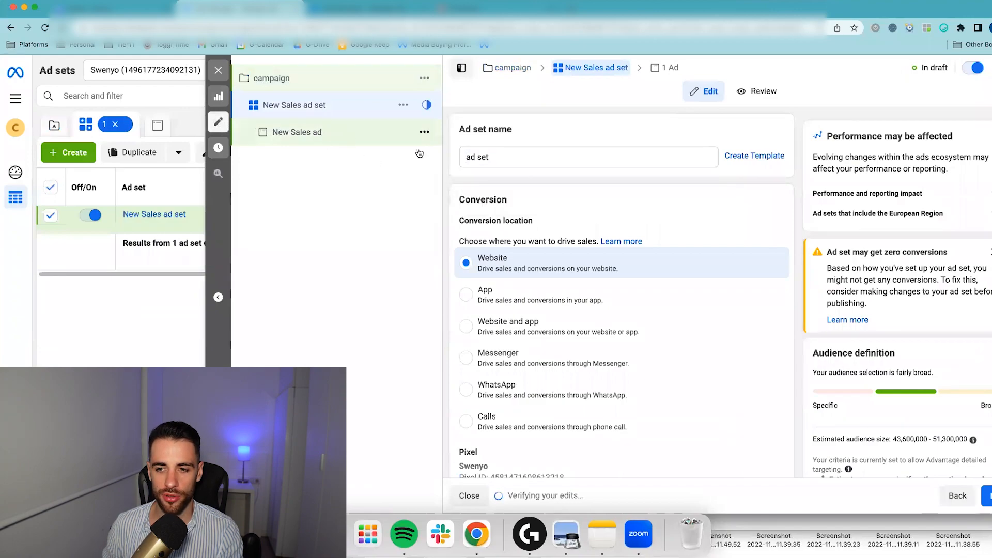
left_click_drag(507, 156, 418, 156)
key("BackSpace")
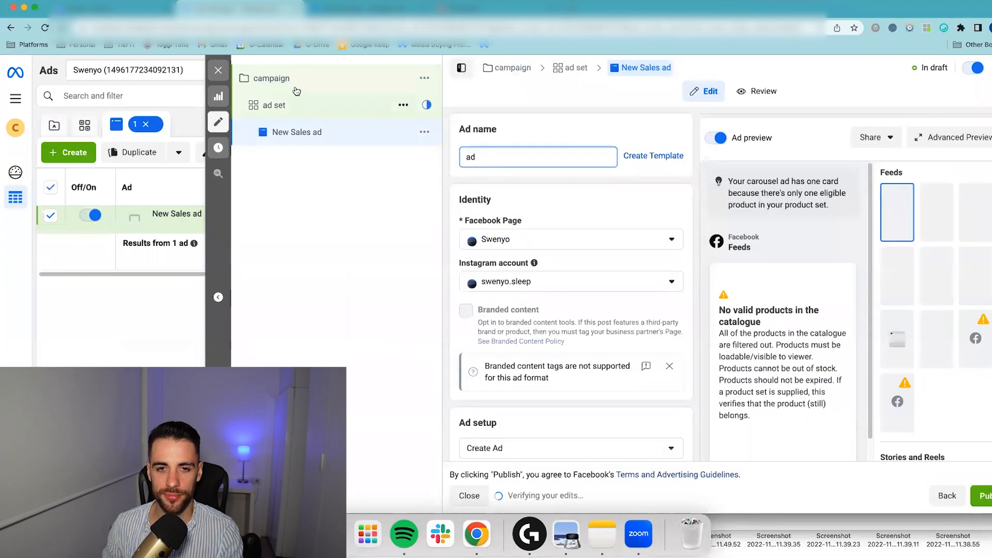
- Turn on Advantage campaign budget for the campaign and set its daily budget to £50
left_click(298, 78)
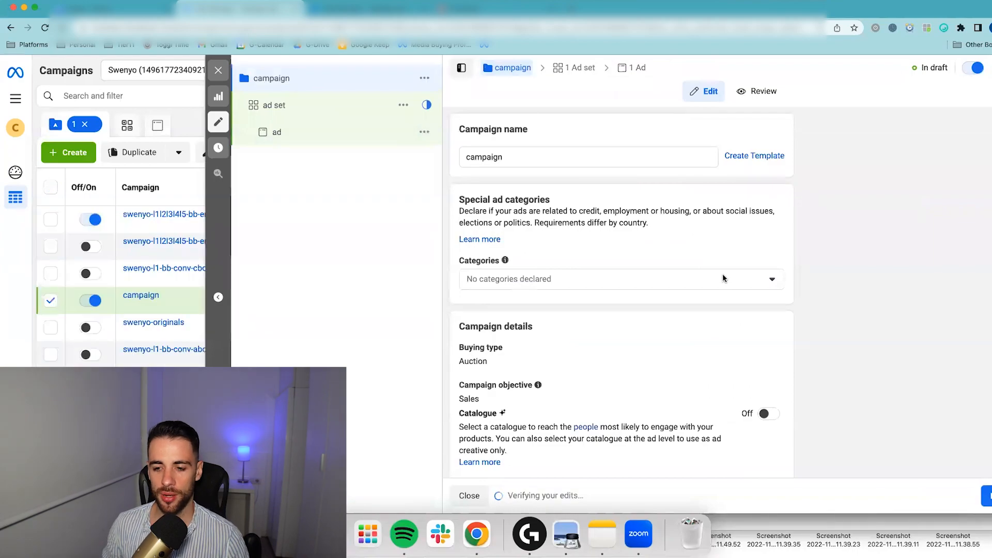
scroll(723, 279, "down", 4)
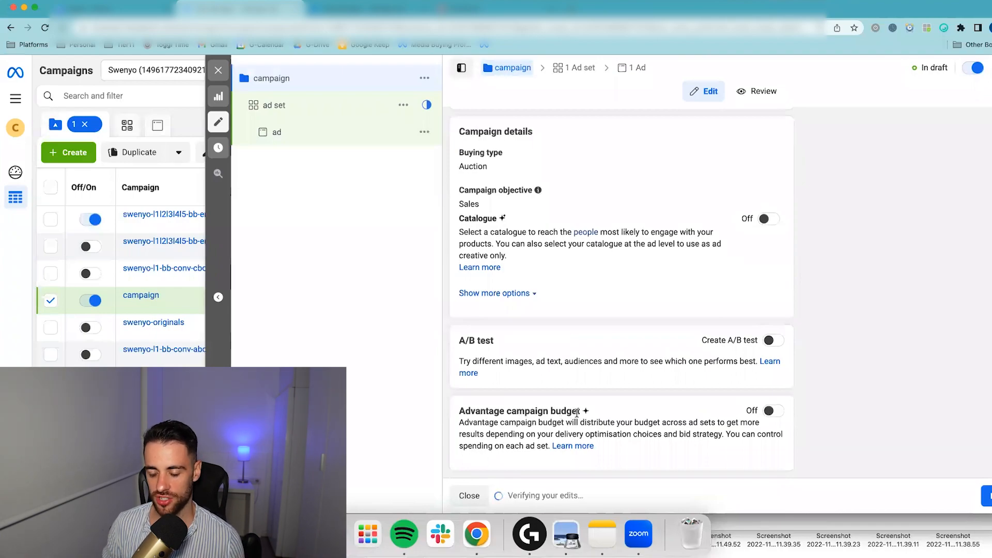
left_click(773, 411)
scroll(775, 408, "down", 4)
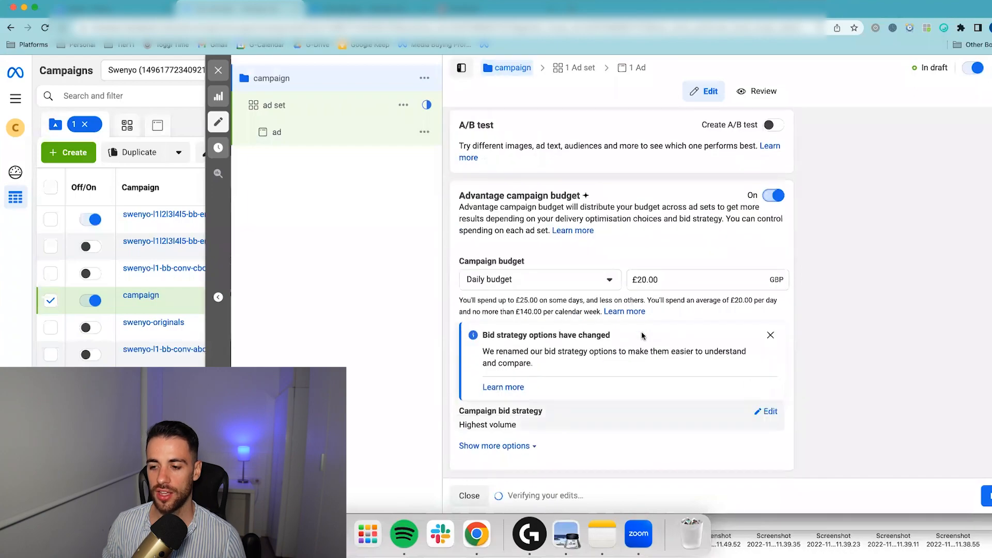
left_click_drag(667, 279, 620, 282)
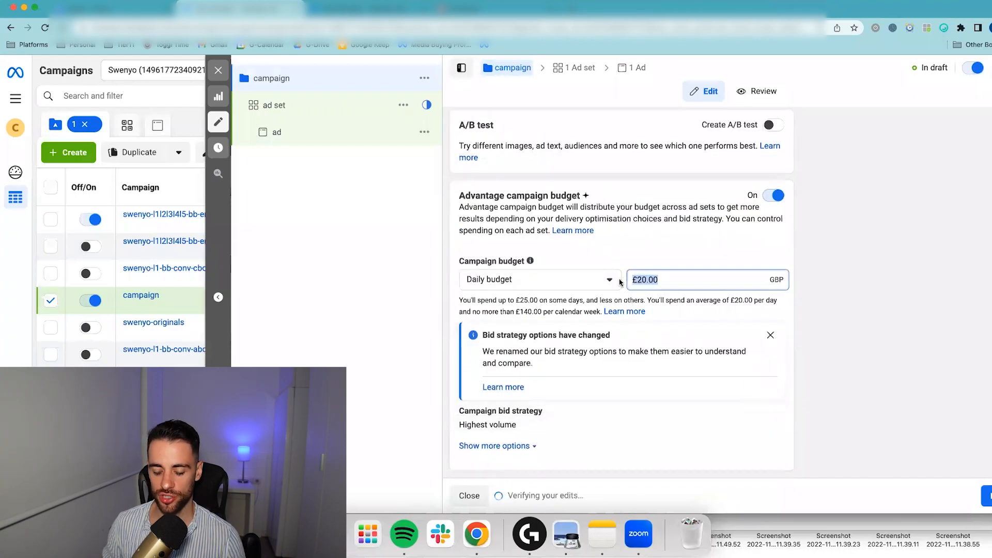
type("50")
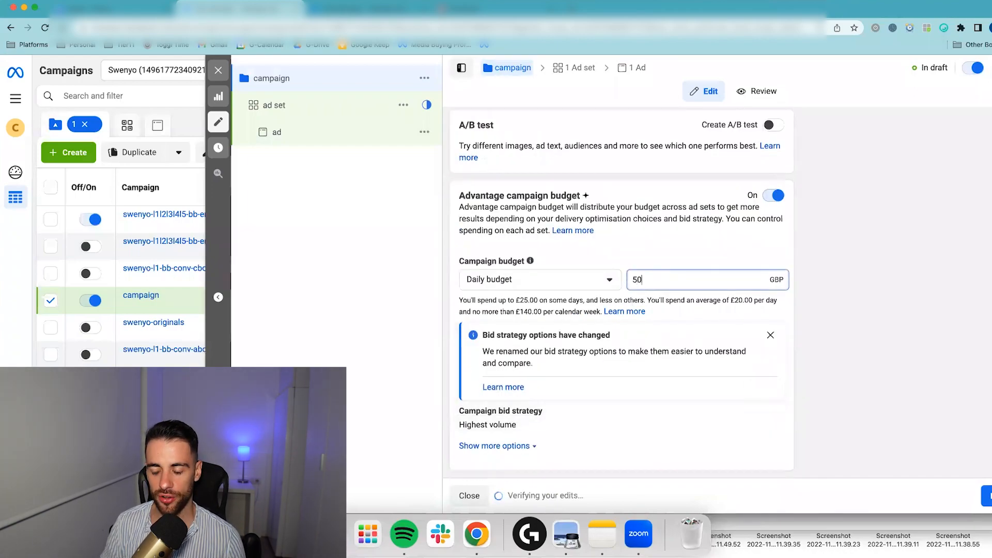
left_click(853, 241)
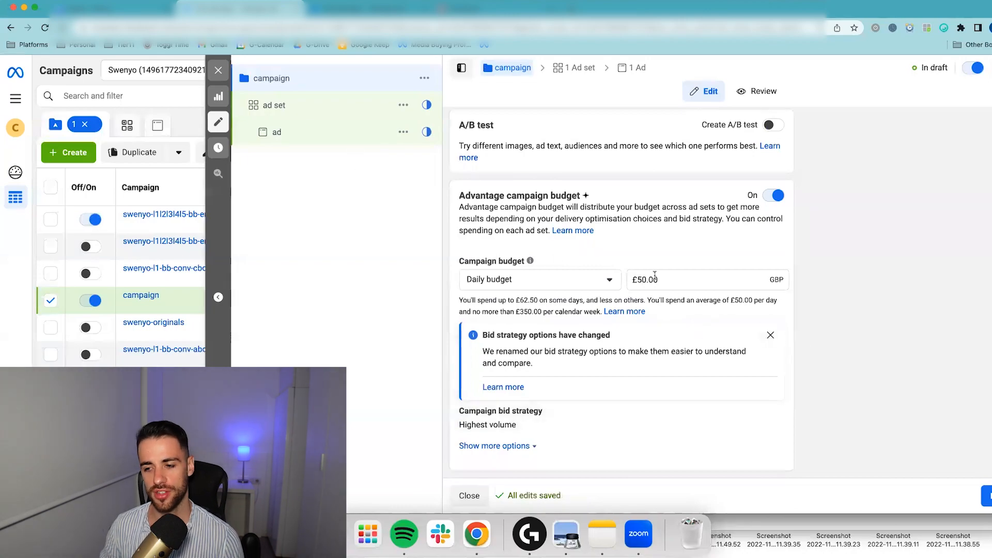
- Choose Purchase as the conversion event of the ad set
left_click(289, 106)
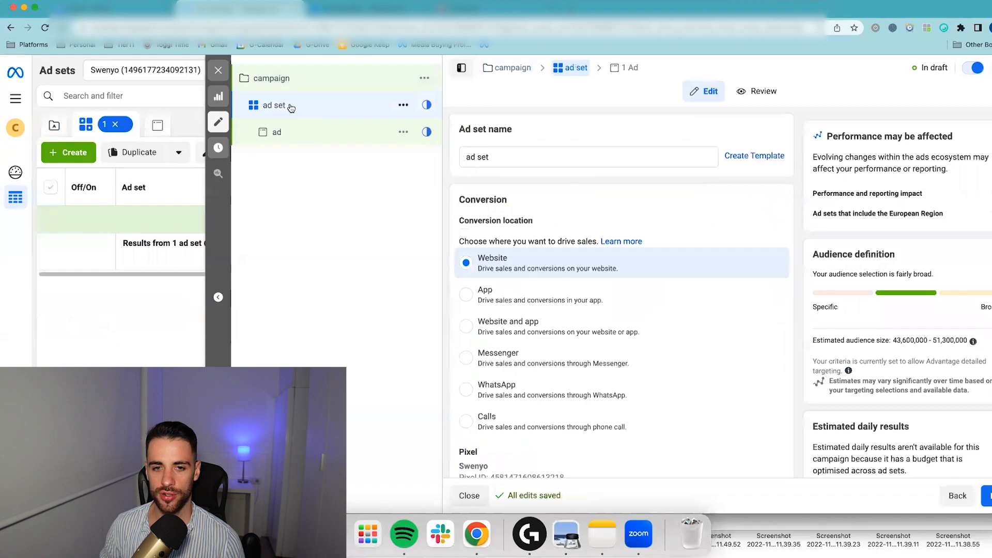
scroll(628, 243, "down", 2)
scroll(628, 243, "down", 5)
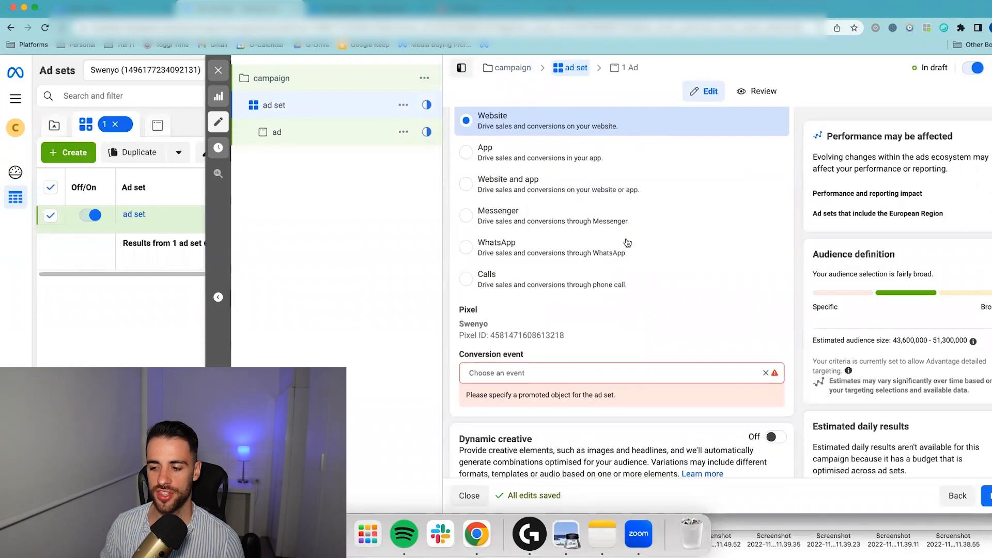
left_click(556, 204)
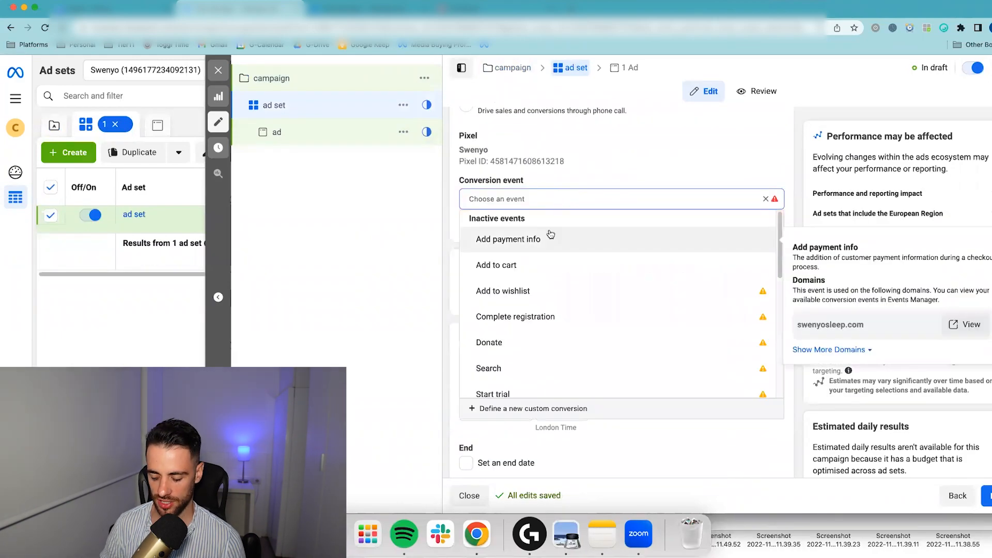
type("pur")
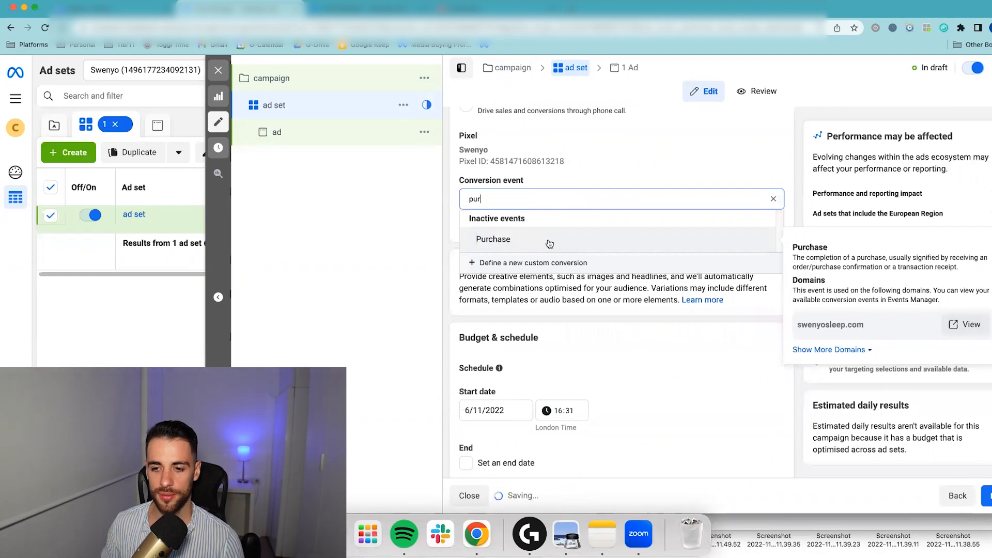
left_click(550, 244)
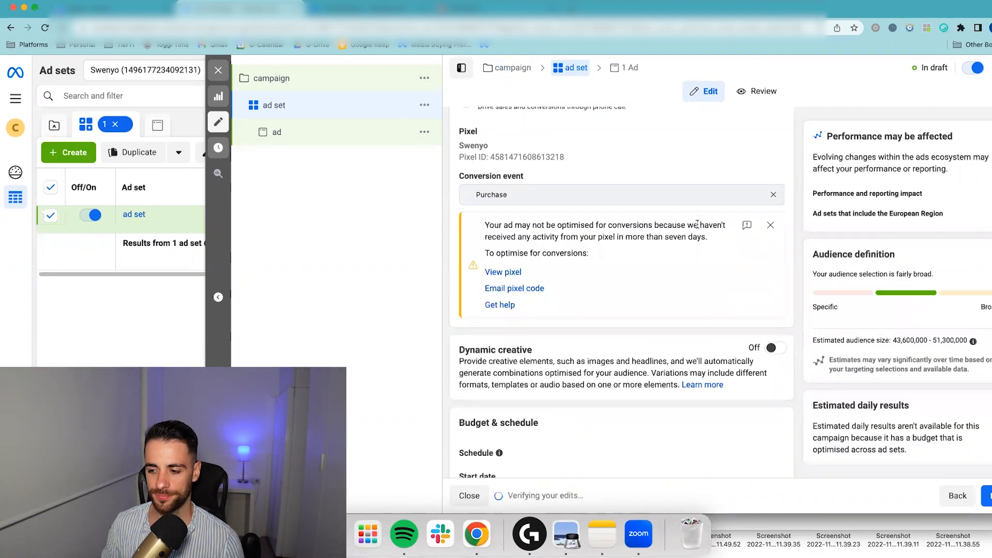
- Schedule the ad set to start on 7/11/2022 at 00:01
scroll(697, 224, "down", 10)
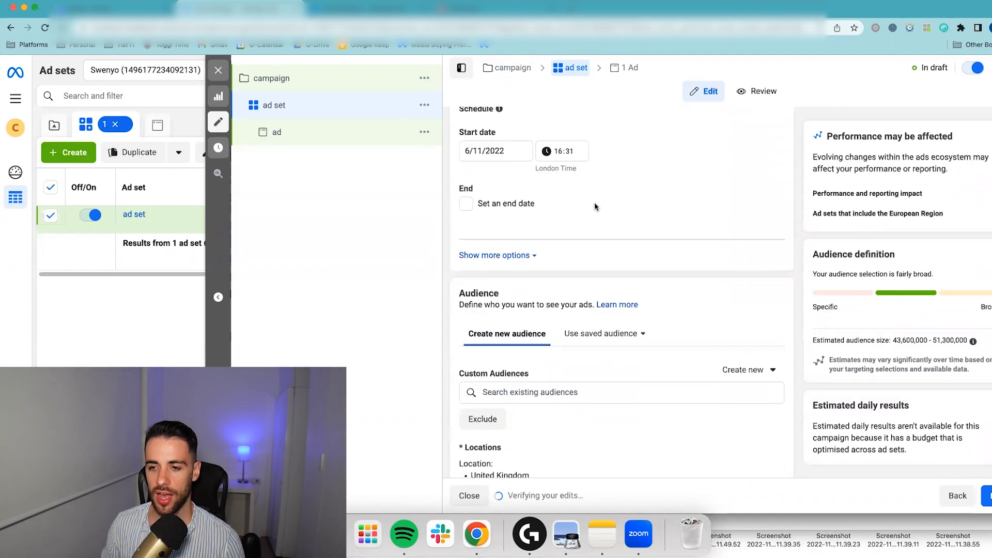
left_click(476, 154)
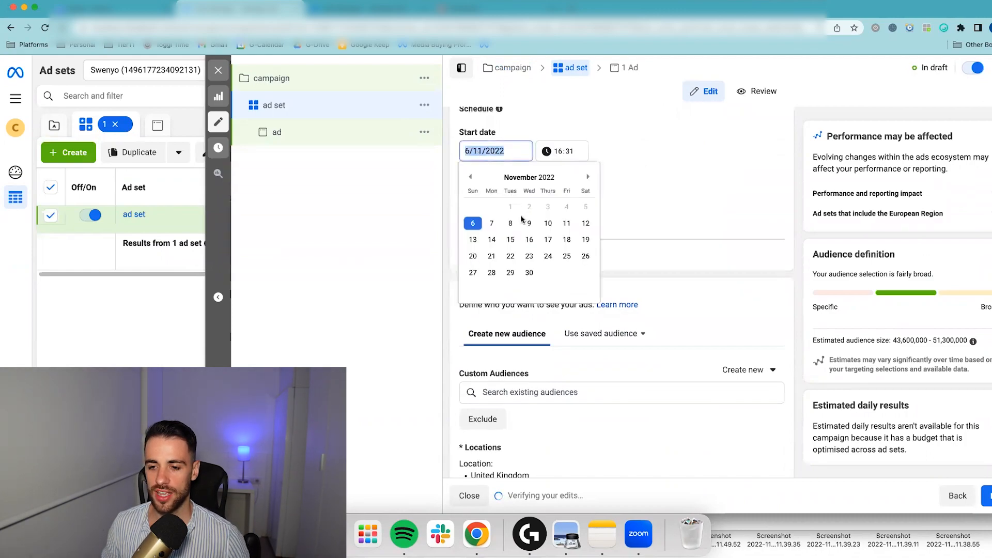
left_click(494, 222)
left_click(561, 152)
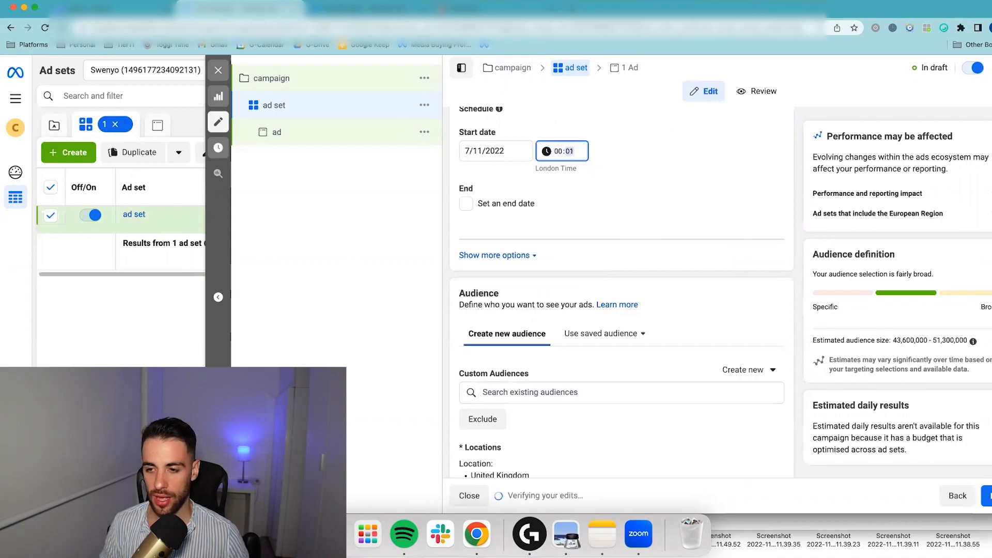
left_click(627, 171)
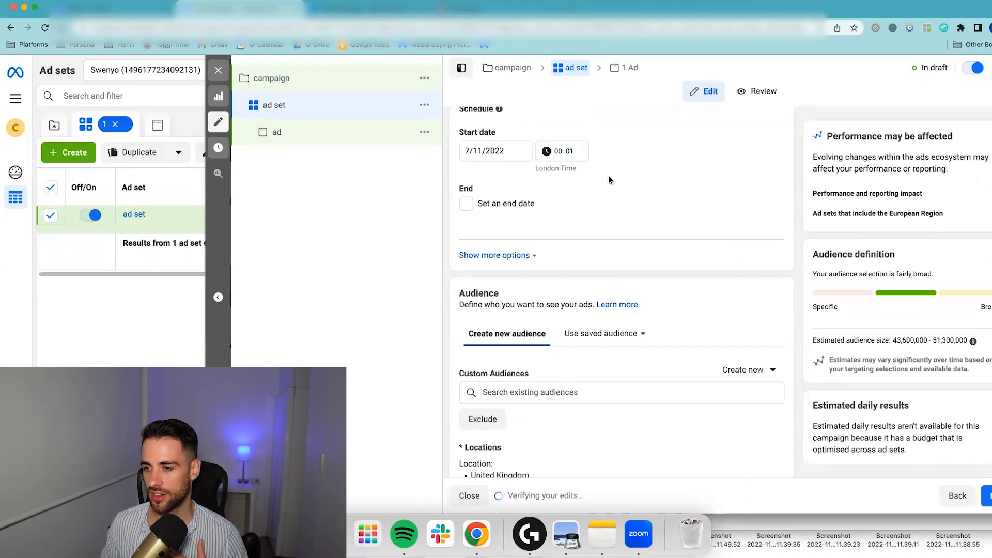
- Review the ad set's audience, detailed targeting, placements, and optimisation and delivery settings
scroll(668, 181, "down", 4)
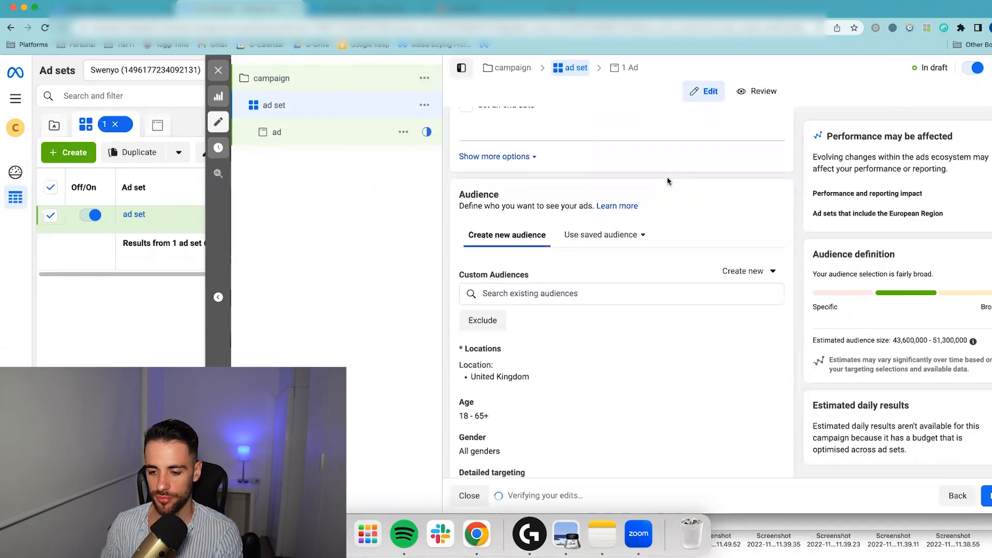
scroll(668, 180, "down", 5)
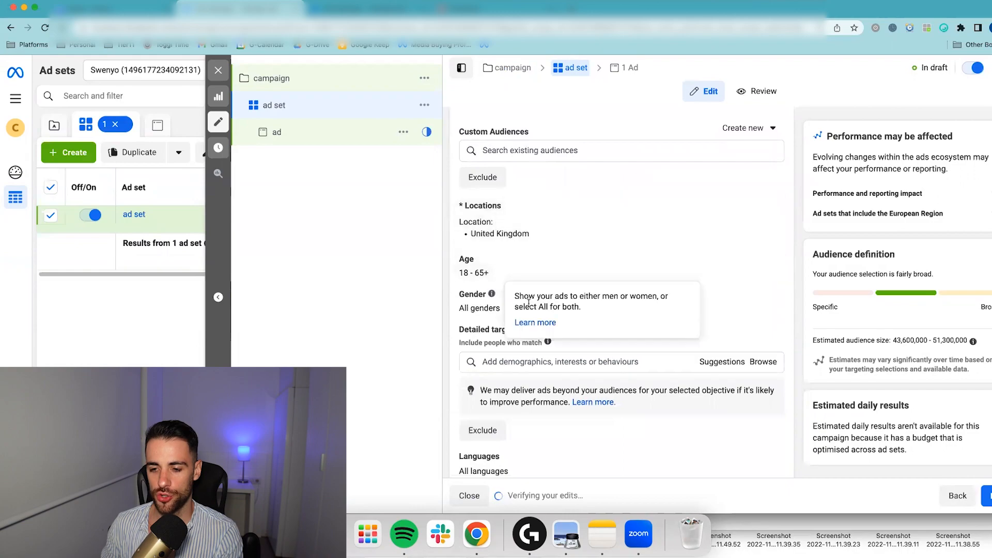
scroll(525, 238, "down", 3)
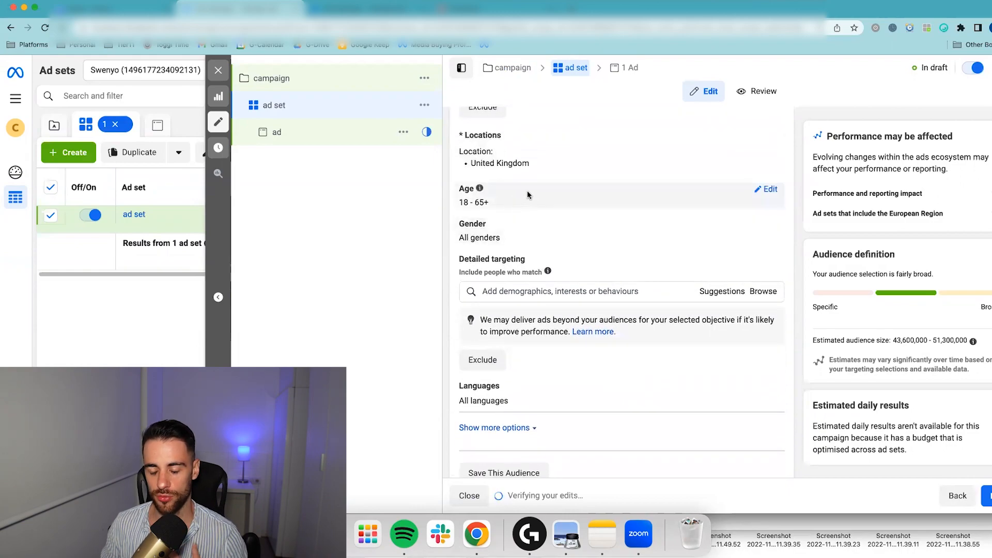
left_click(507, 293)
left_click(711, 242)
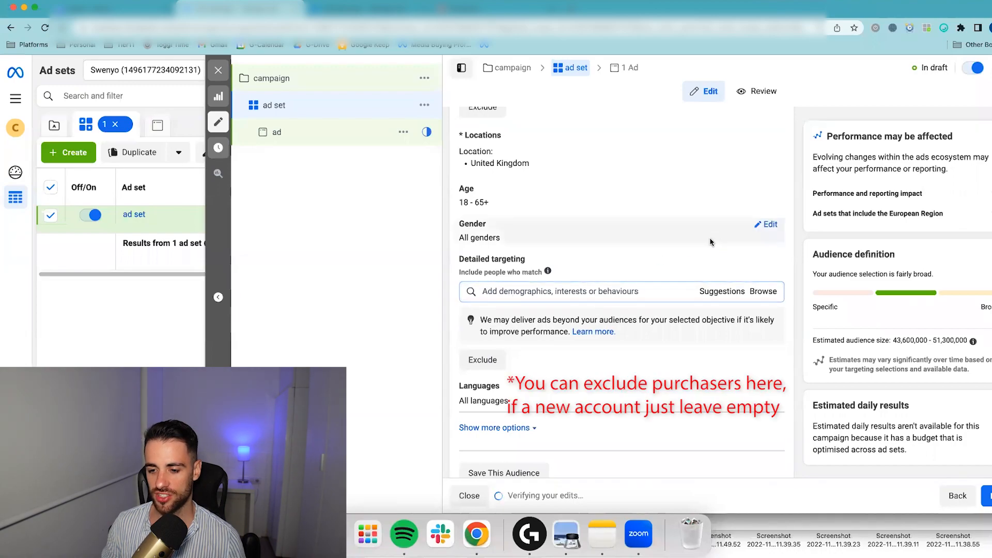
scroll(623, 216, "up", 1)
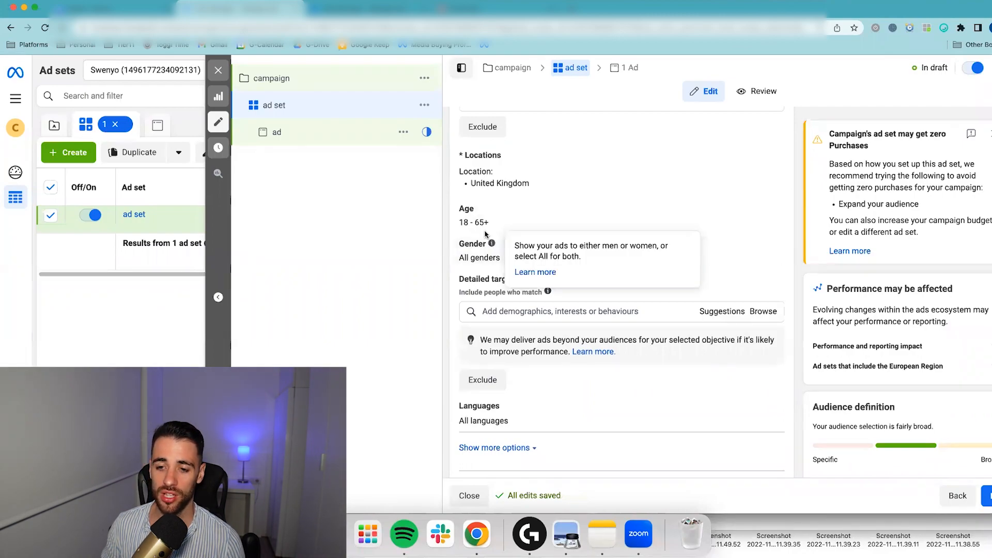
mouse_move(488, 253)
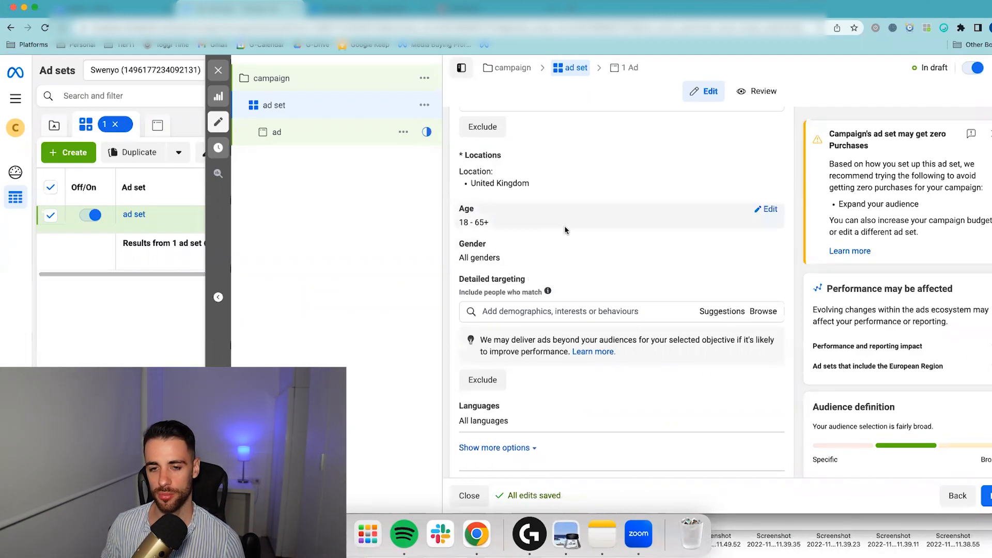
scroll(579, 228, "down", 7)
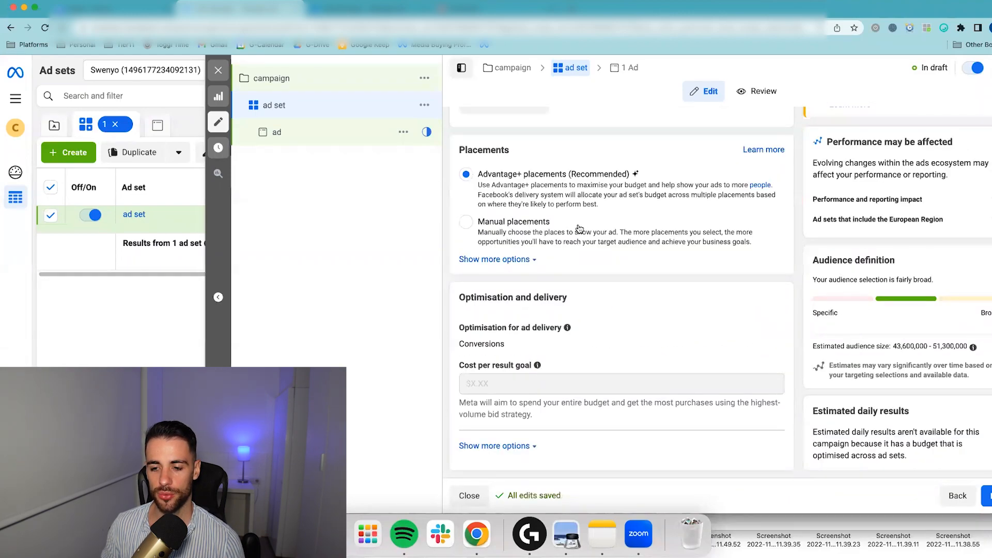
scroll(579, 229, "up", 2)
scroll(579, 229, "up", 10)
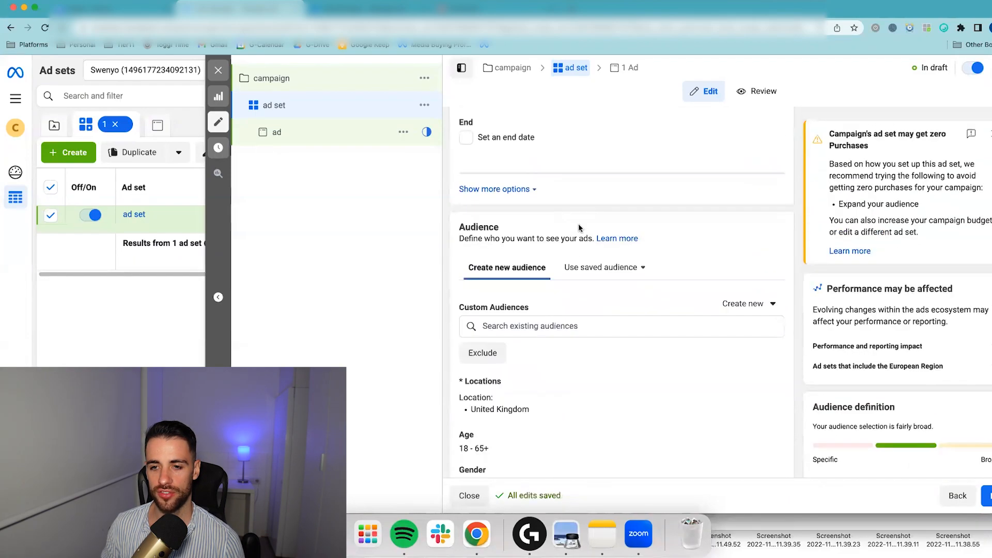
- Change the ad setup of the ad to Use existing post
left_click(318, 136)
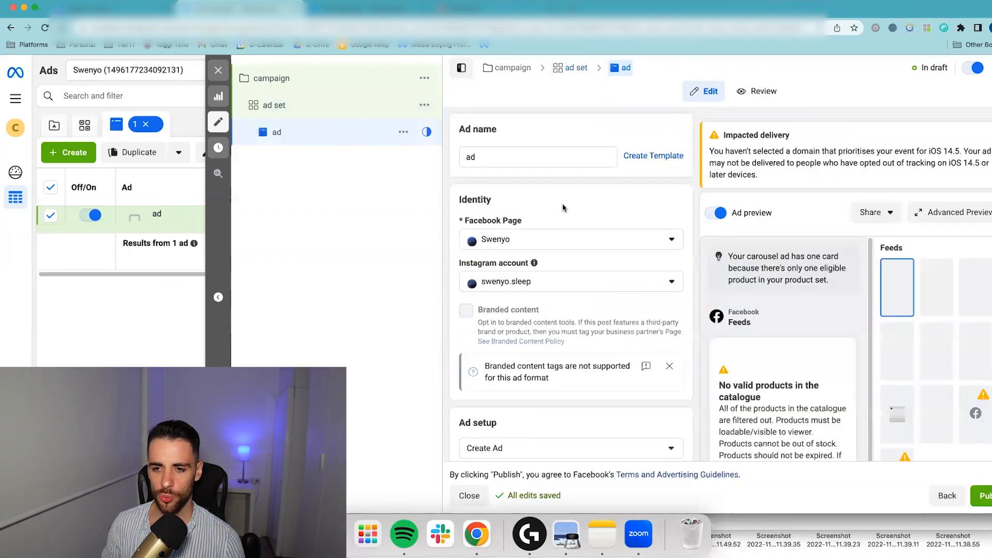
scroll(564, 205, "down", 5)
left_click(602, 277)
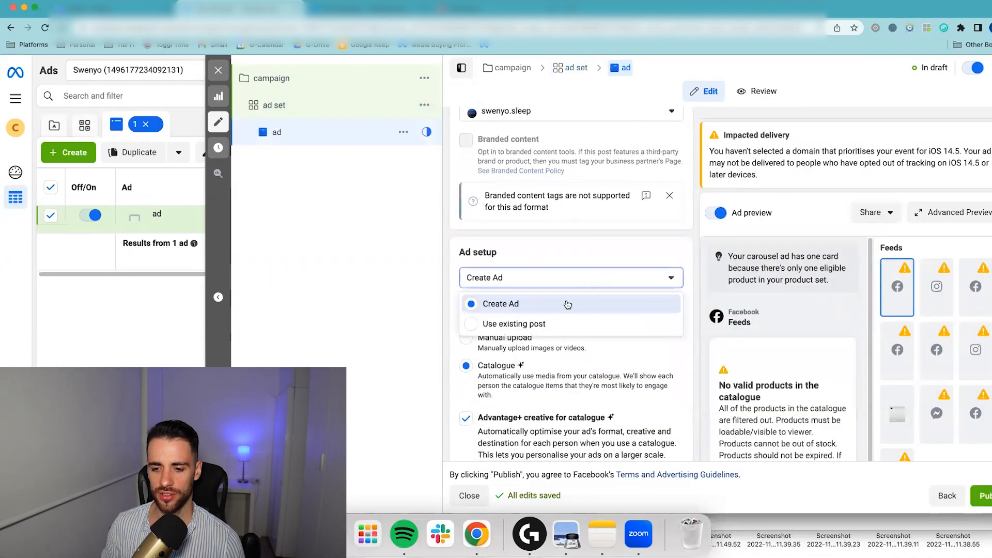
left_click(536, 325)
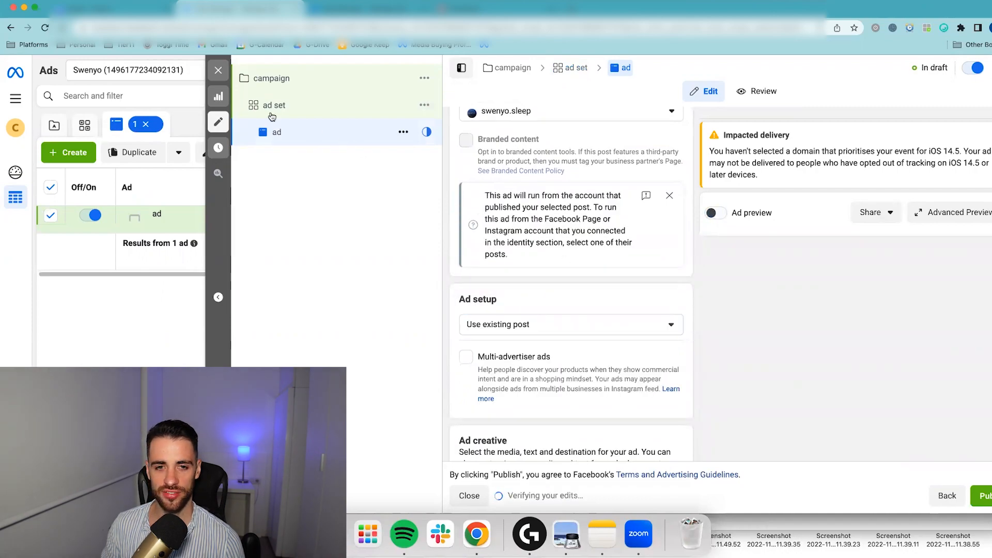
- Close the ad editor and duplicate the ad set within the campaign
left_click(219, 70)
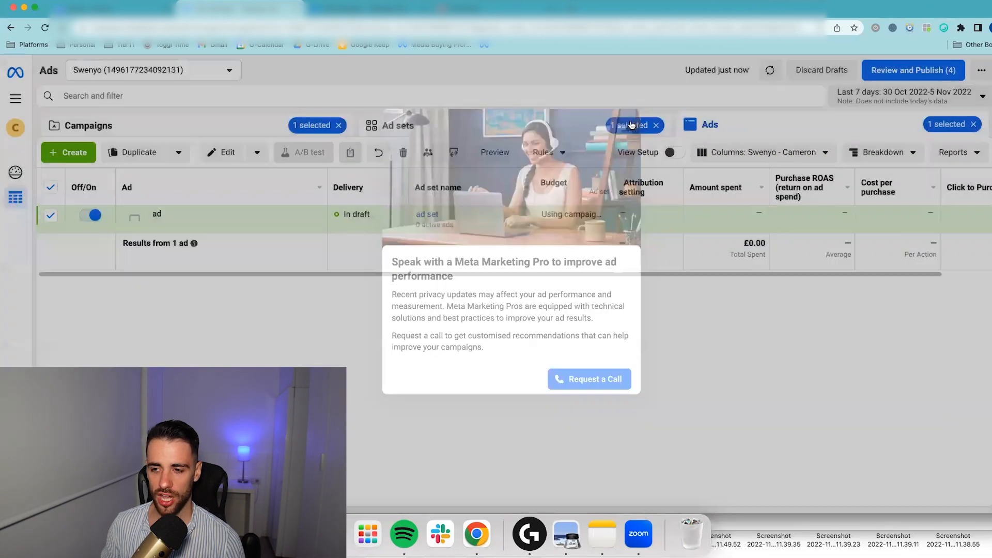
left_click(624, 124)
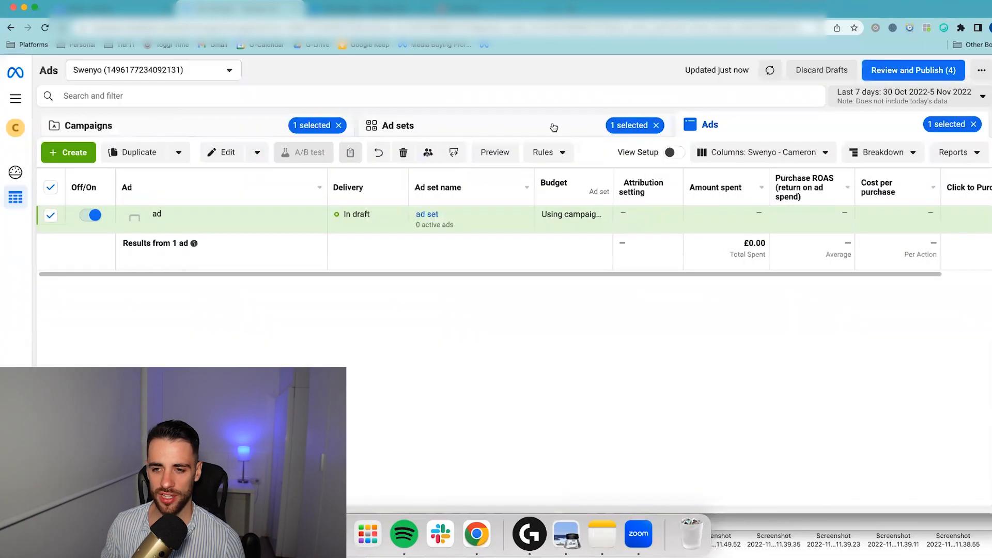
left_click(554, 127)
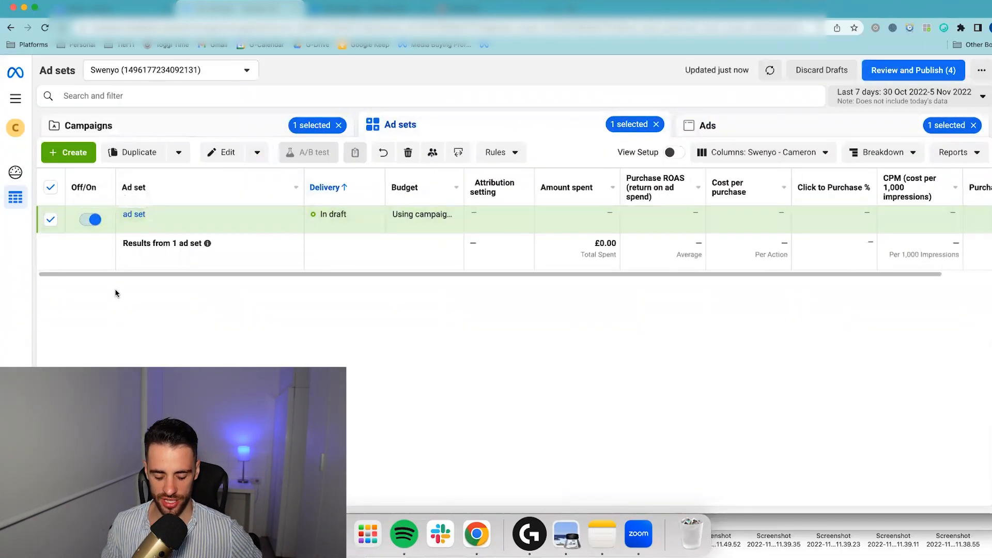
key("super+d")
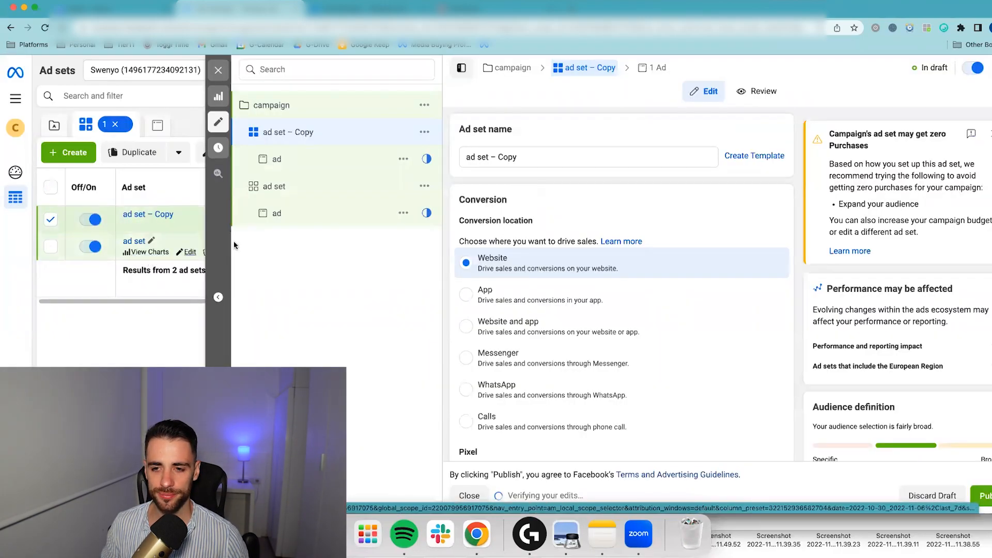
- Rename the duplicated ad set as "dco ad set 1"
left_click(466, 156)
type("dco")
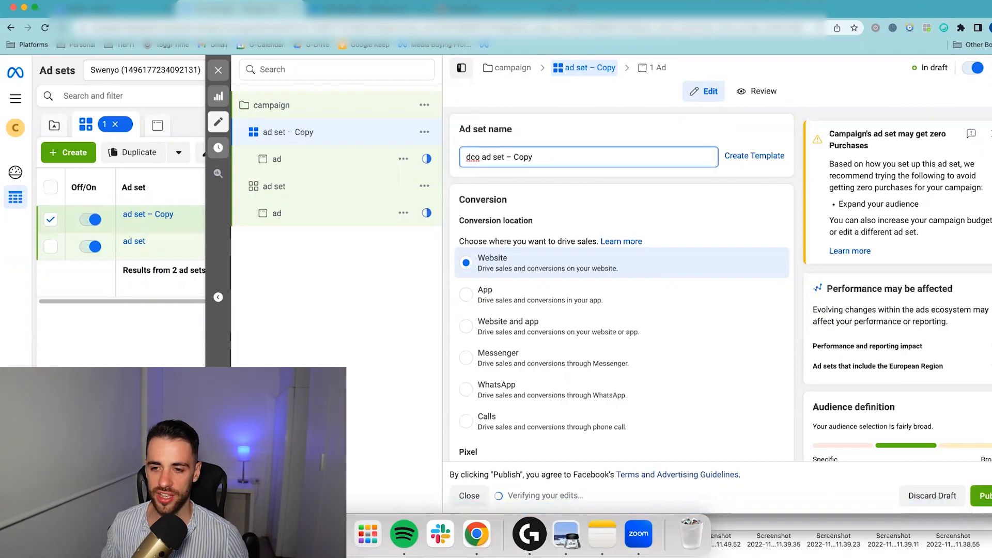
left_click_drag(506, 157, 567, 156)
type("1")
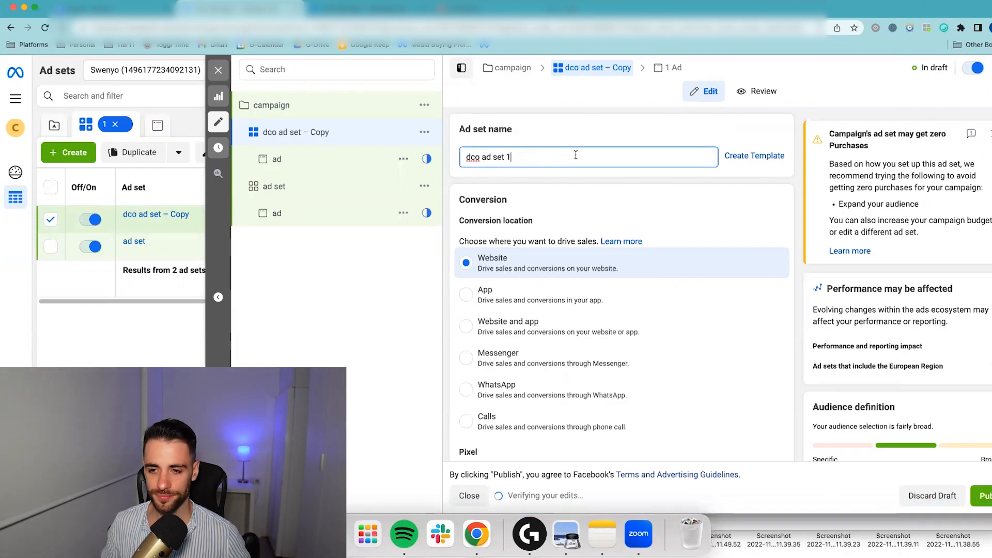
left_click(570, 135)
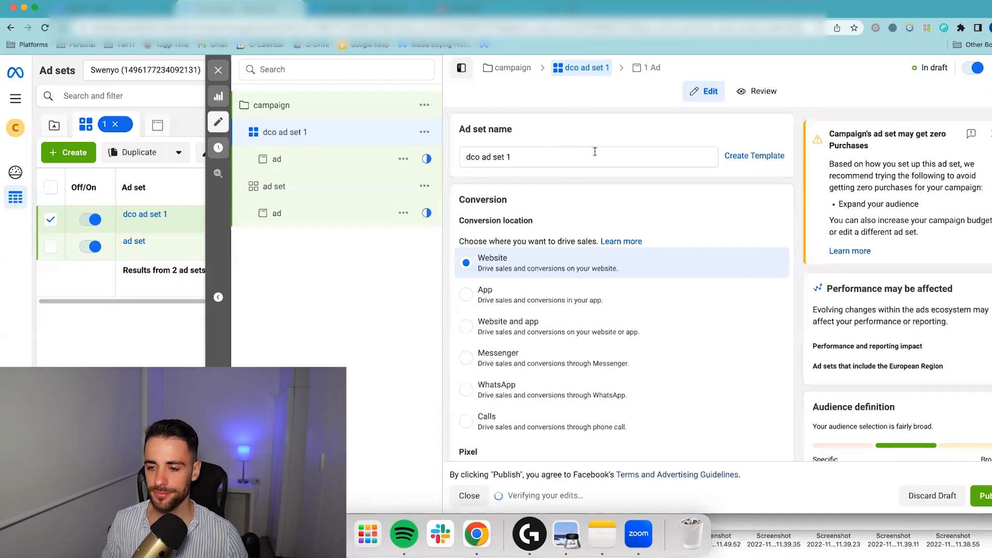
- Turn on dynamic creative for dco ad set 1 and accept the dynamic creative notice
scroll(593, 151, "down", 4)
scroll(598, 158, "down", 6)
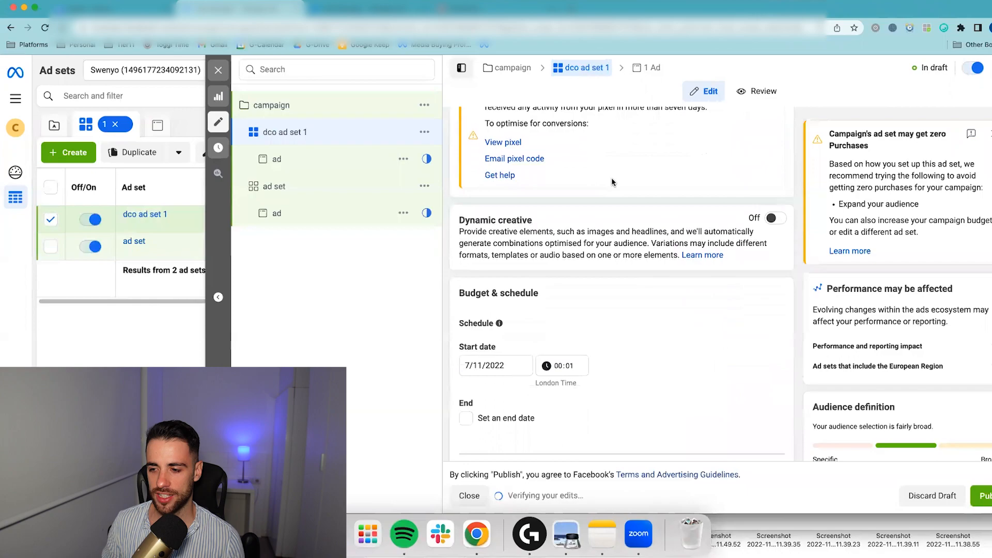
left_click(775, 213)
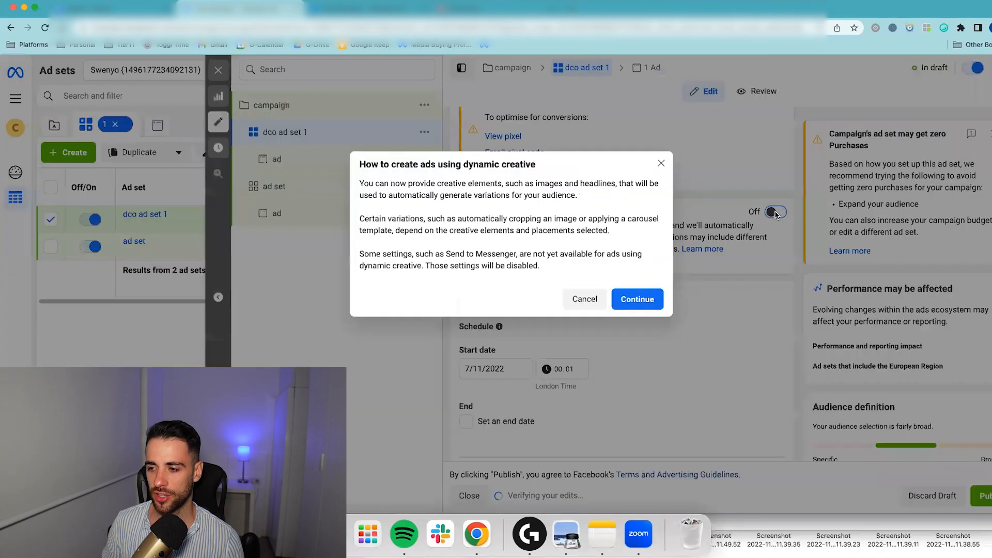
left_click(637, 299)
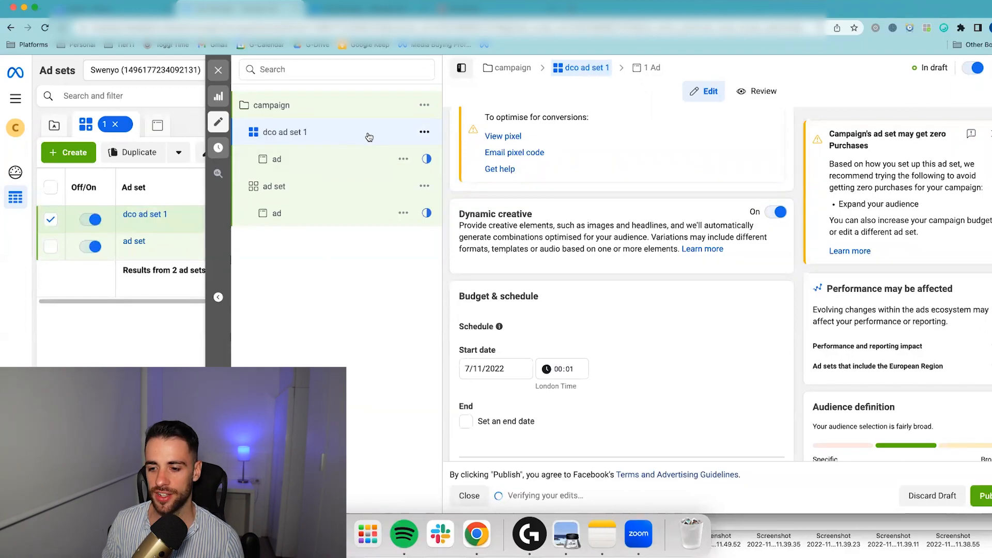
- Duplicate dco ad set 1 and rename the copy as "dco ad set 2"
scroll(588, 225, "down", 3)
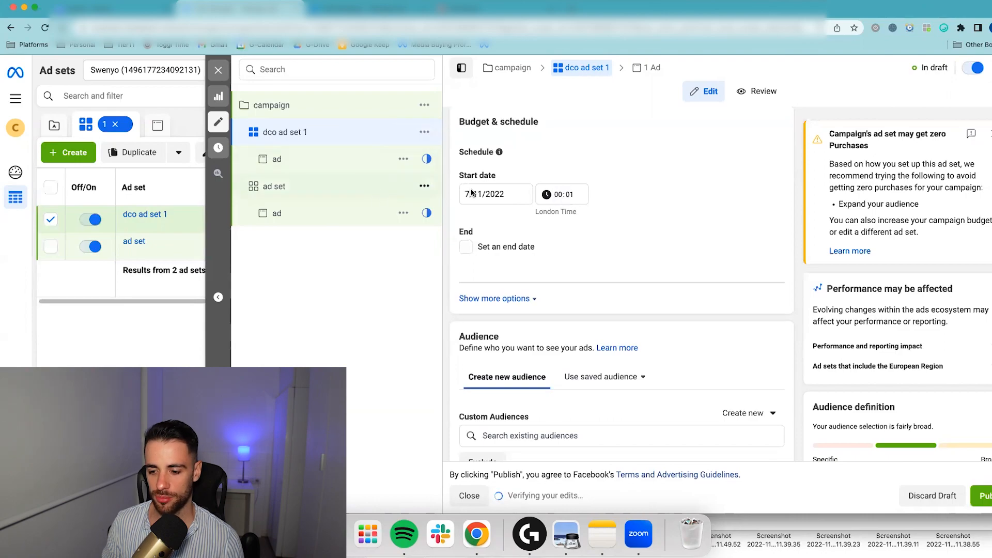
scroll(606, 201, "down", 8)
scroll(579, 277, "down", 3)
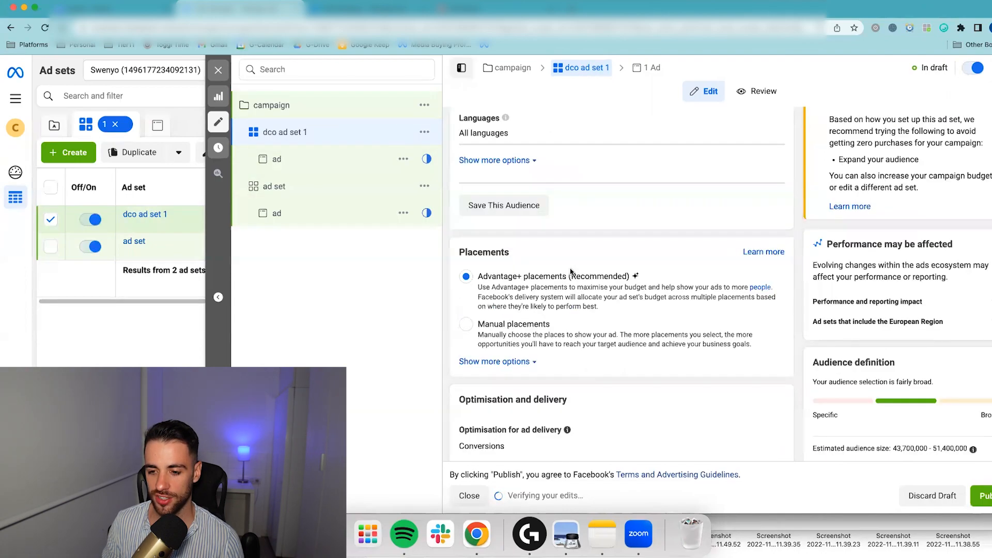
scroll(570, 271, "down", 3)
scroll(572, 228, "up", 15)
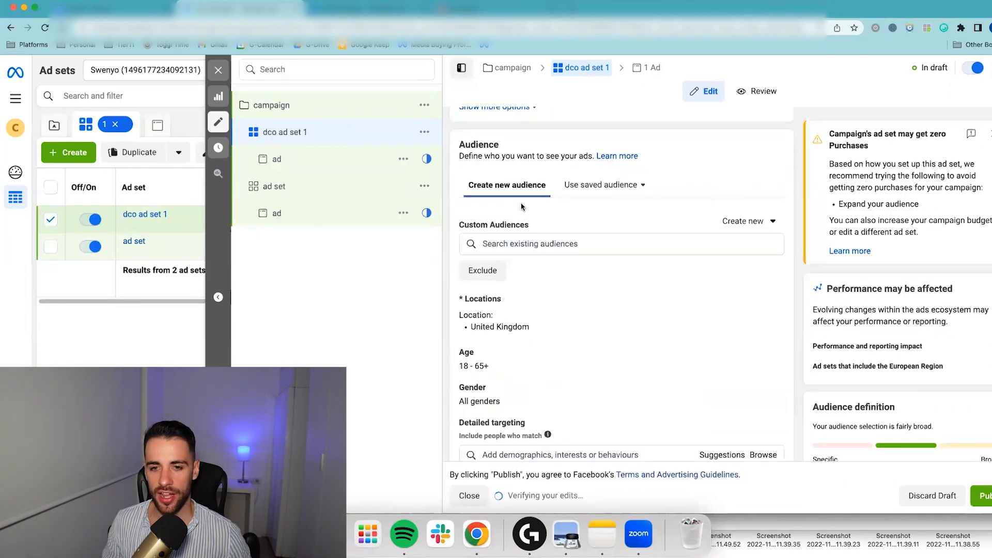
key("super+d")
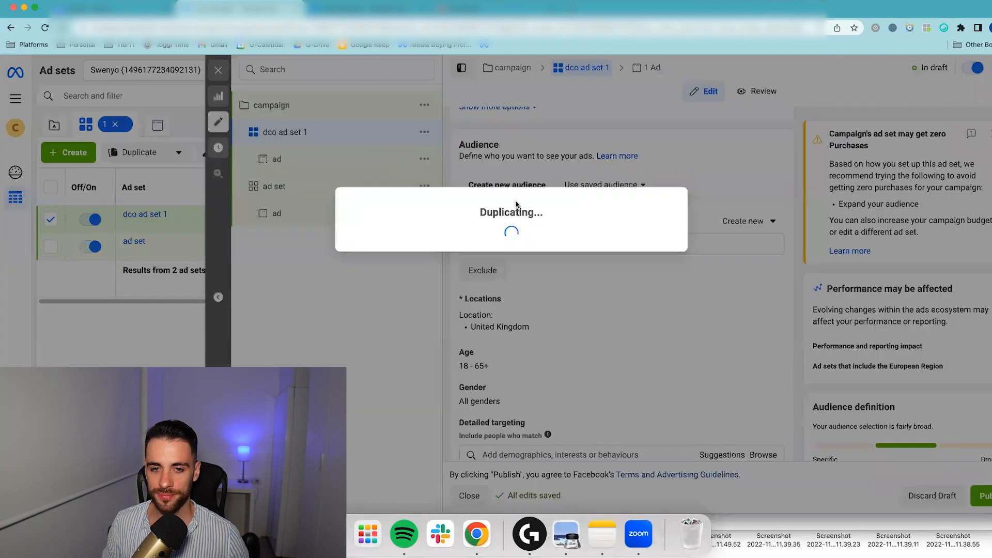
scroll(527, 197, "up", 10)
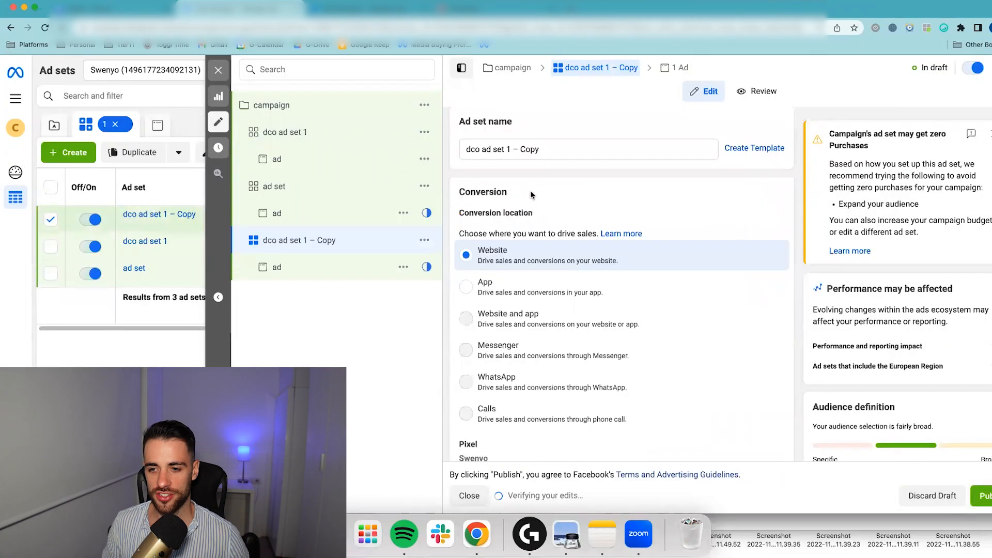
left_click_drag(506, 161, 593, 158)
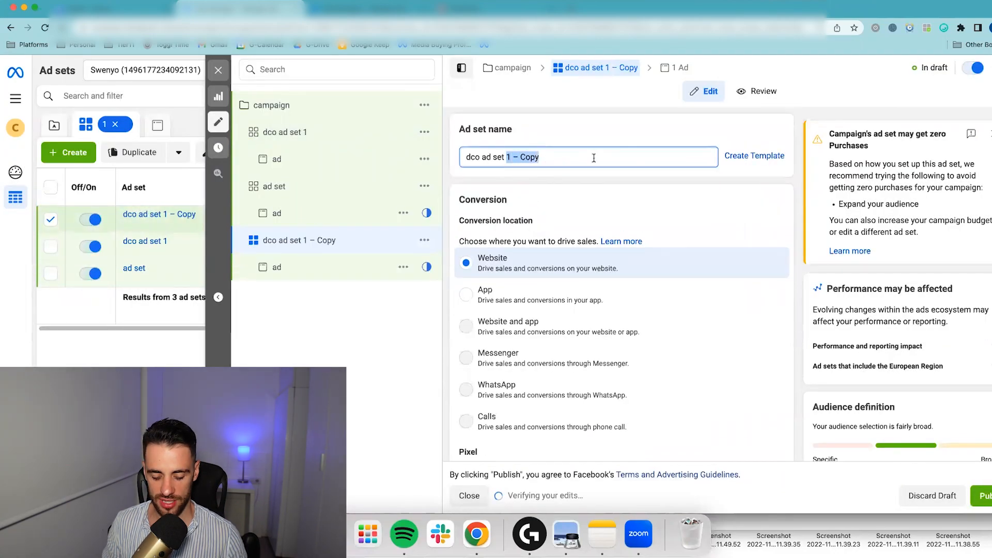
type("2")
left_click(575, 191)
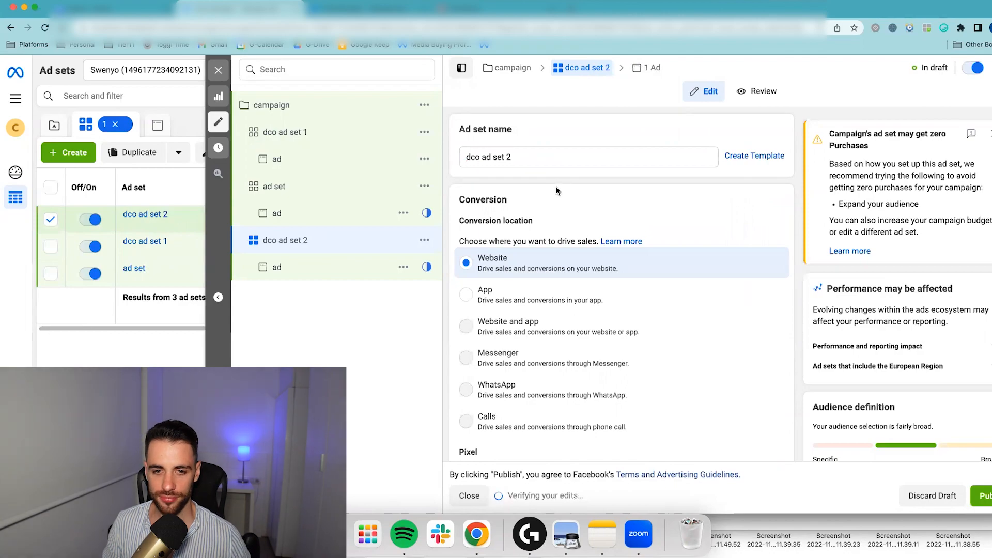
- Expand the budget and schedule options of dco ad set 2, enable ad set spend limits, and disable them again
scroll(515, 169, "down", 10)
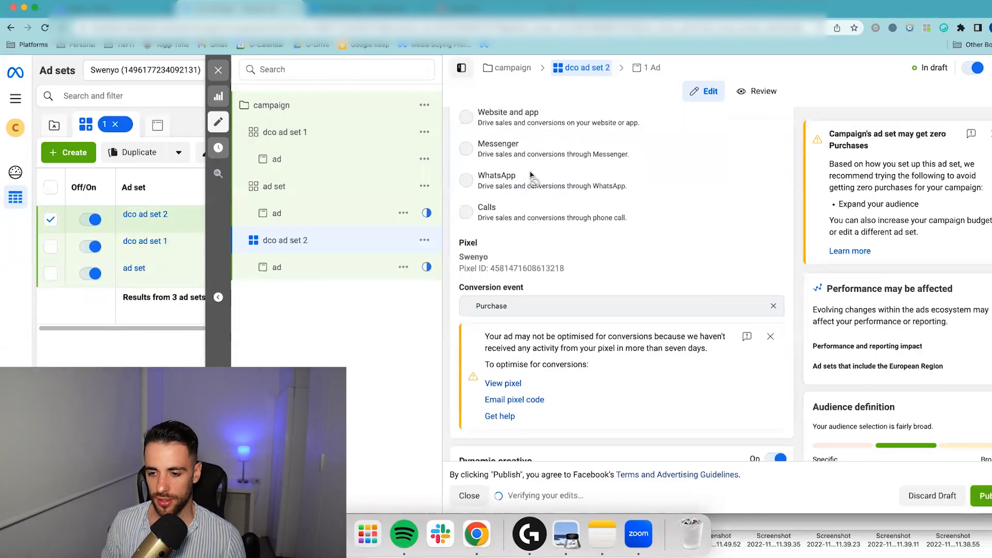
scroll(533, 202, "down", 4)
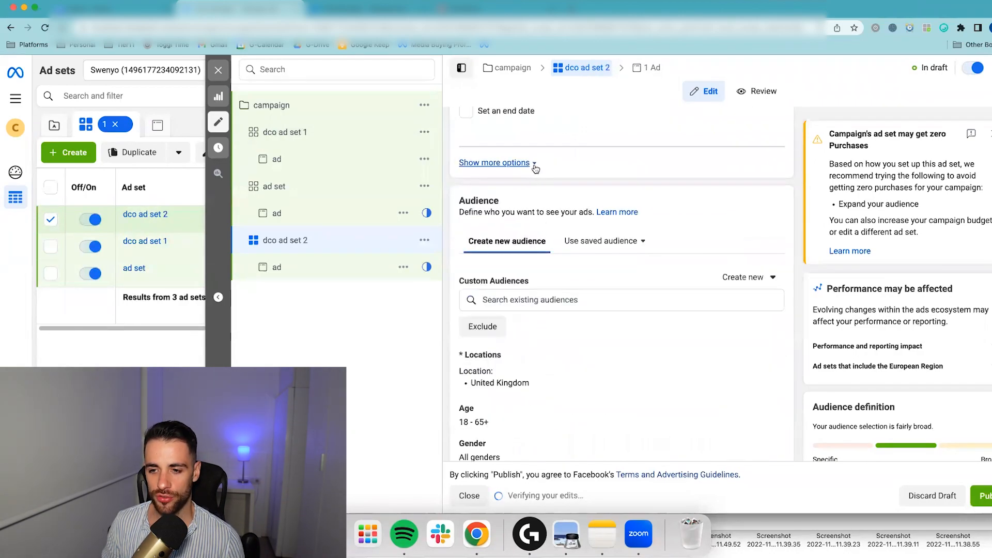
left_click(527, 163)
left_click(766, 174)
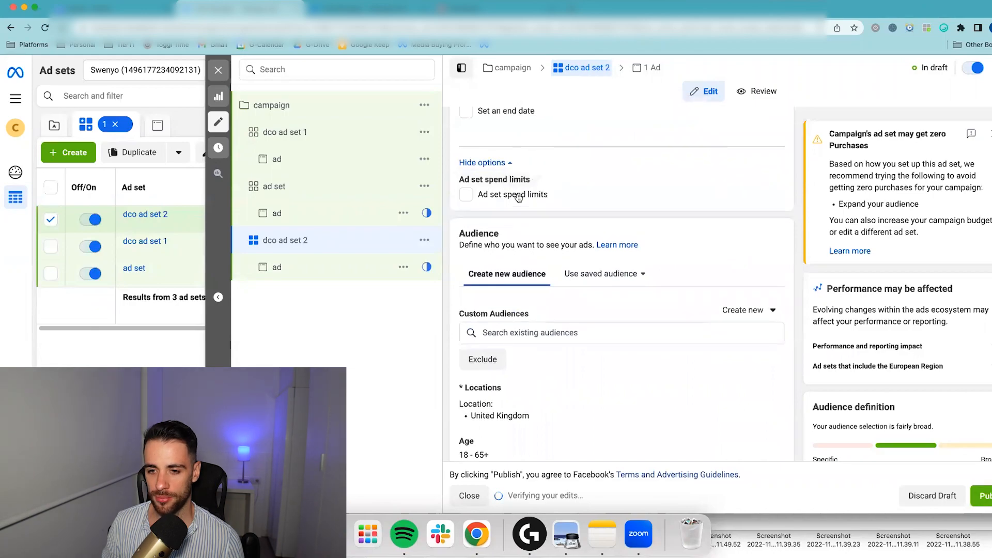
left_click(517, 195)
left_click(529, 227)
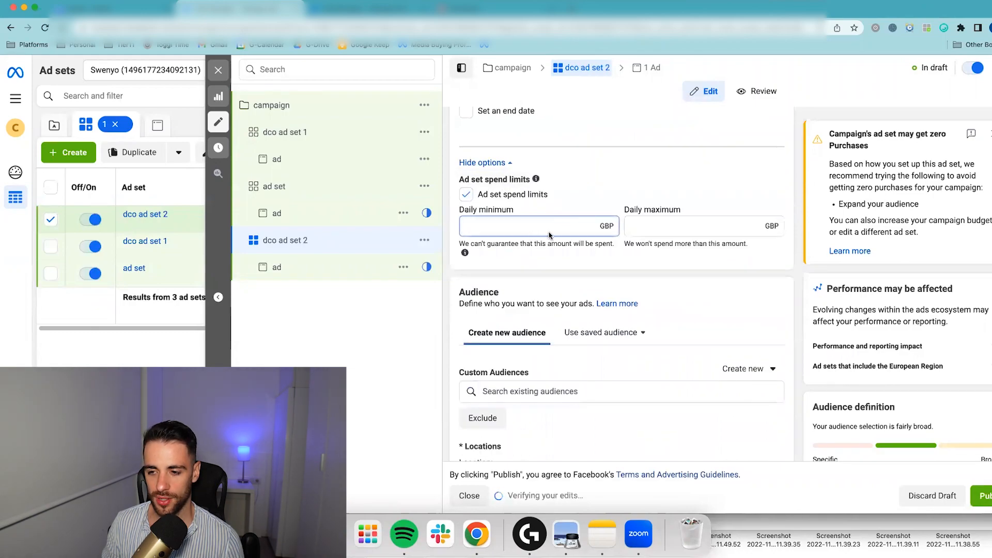
left_click(467, 197)
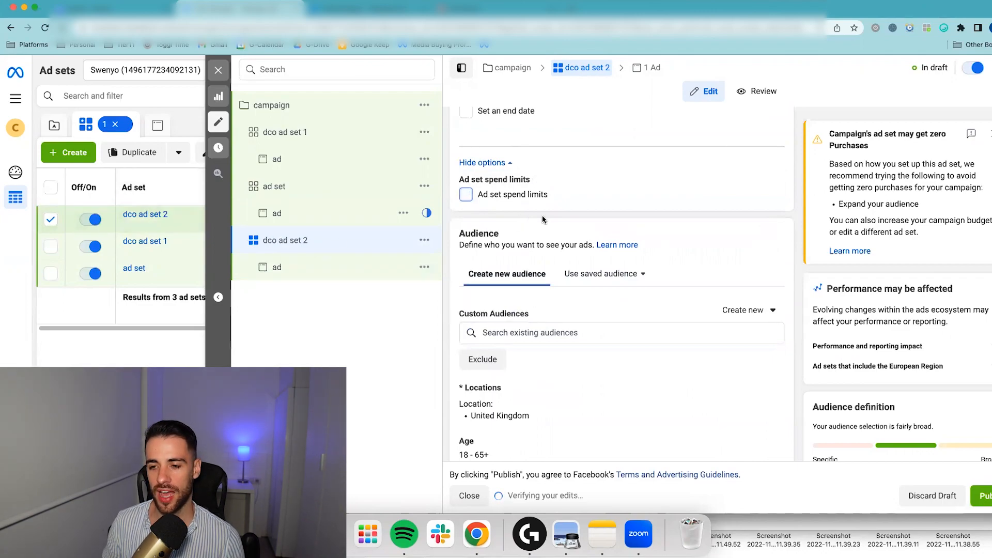
- Review the conversion, dynamic creative, schedule, audience and placement settings of dco ad set 2
scroll(562, 214, "up", 15)
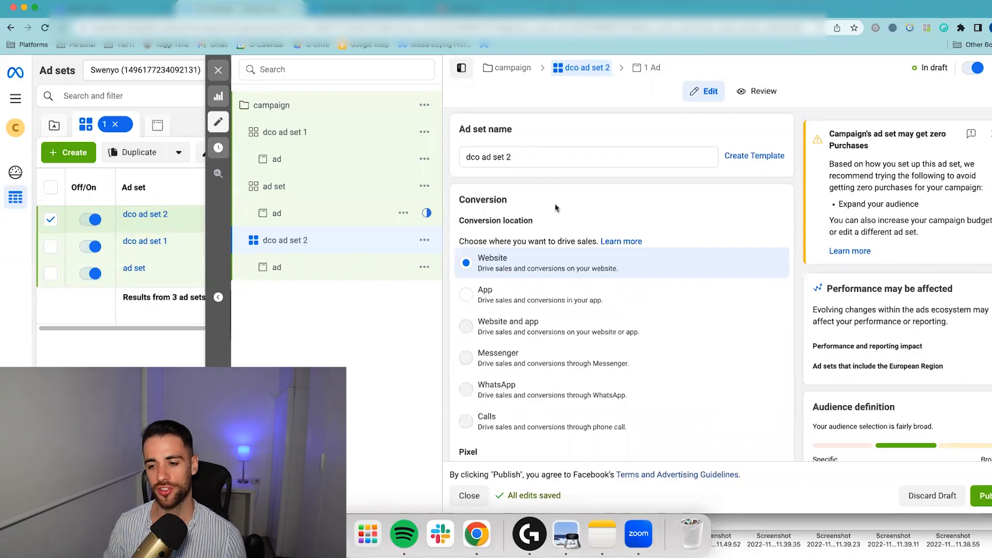
scroll(558, 227, "down", 5)
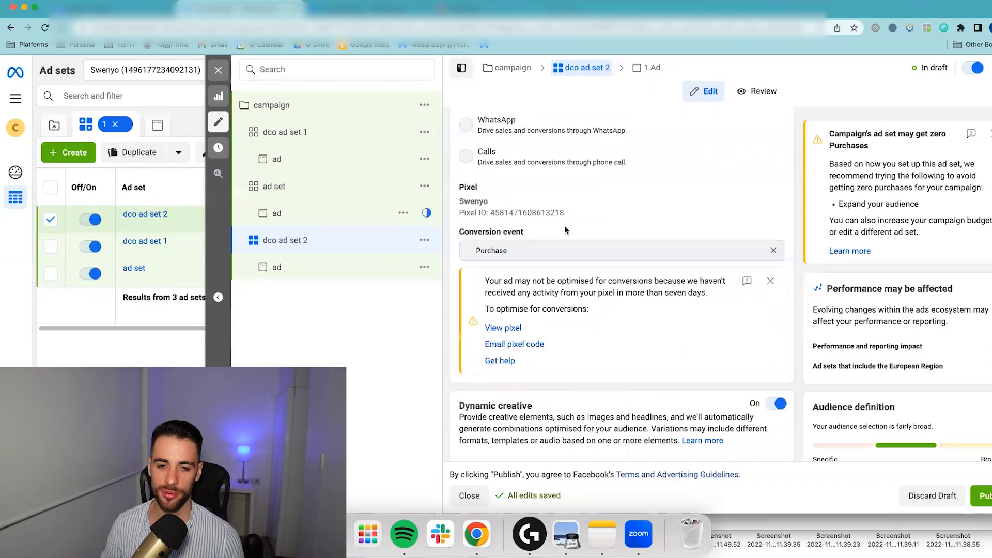
scroll(568, 227, "down", 4)
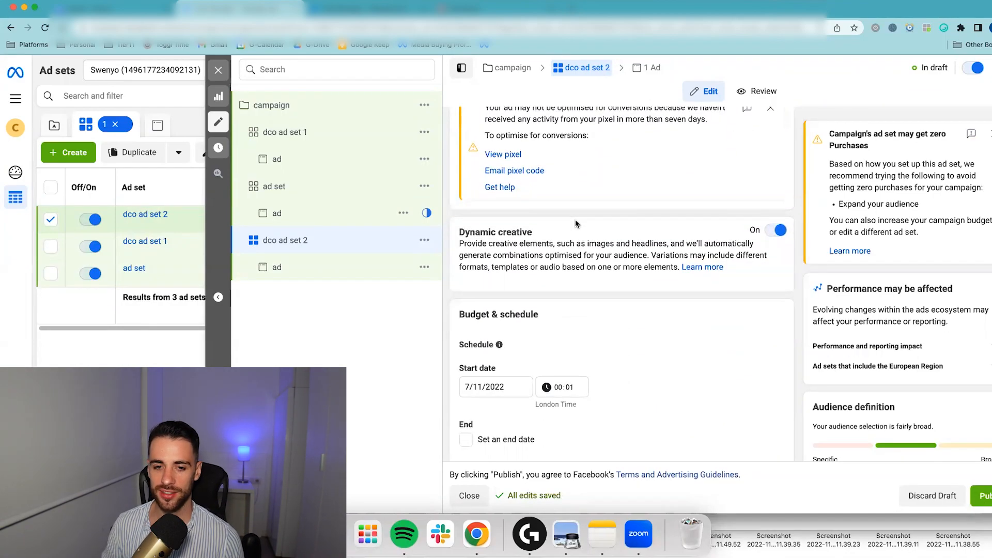
scroll(576, 223, "down", 3)
scroll(576, 223, "up", 8)
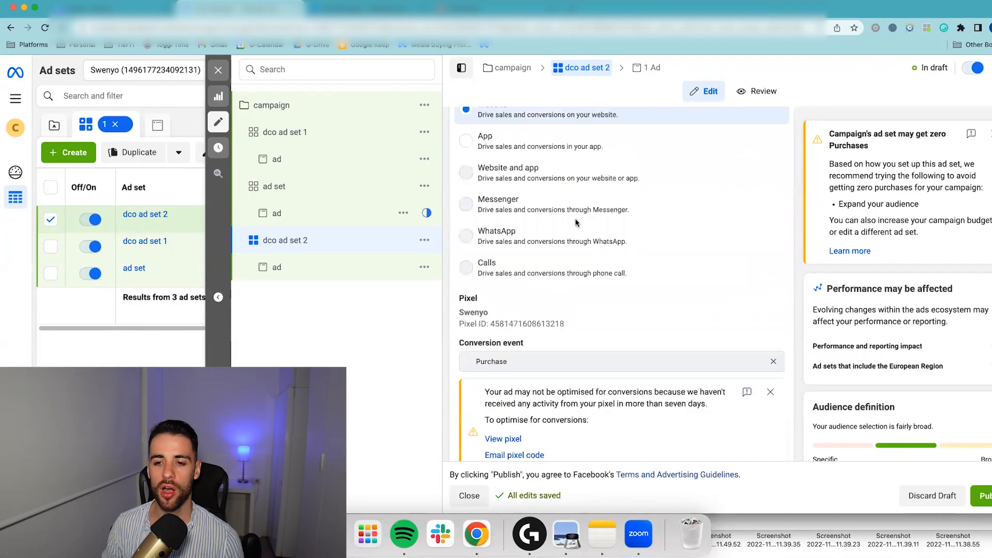
scroll(576, 223, "up", 3)
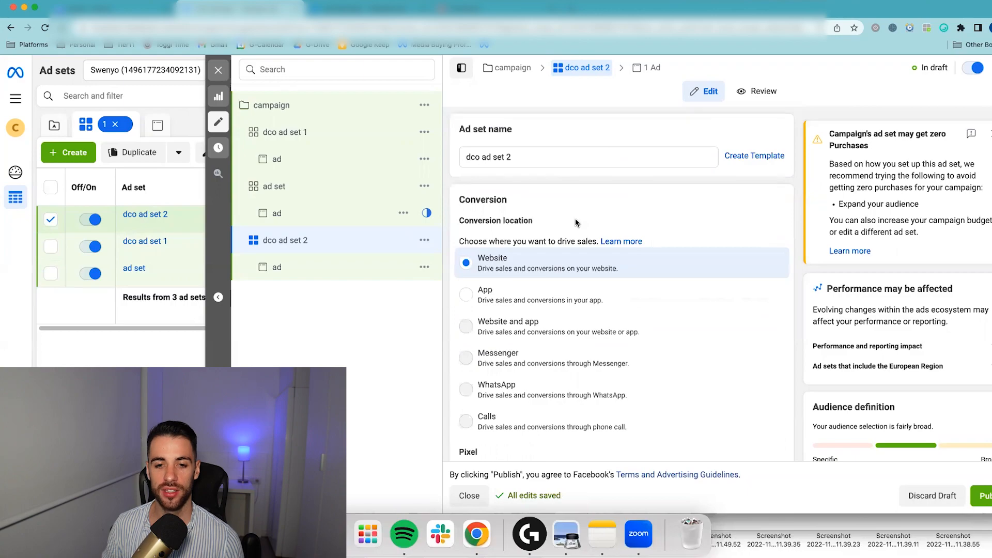
scroll(576, 224, "down", 10)
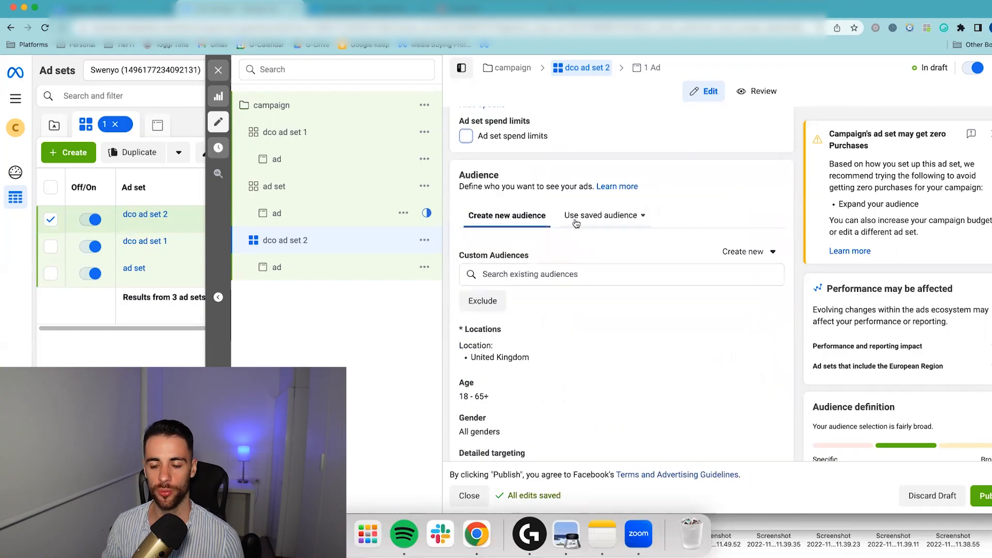
scroll(577, 224, "down", 7)
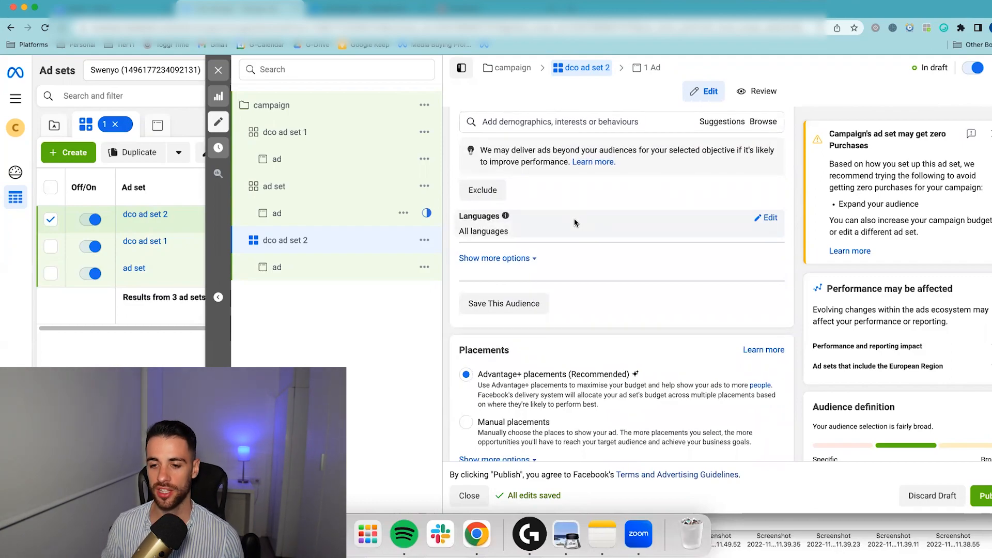
left_click(534, 265)
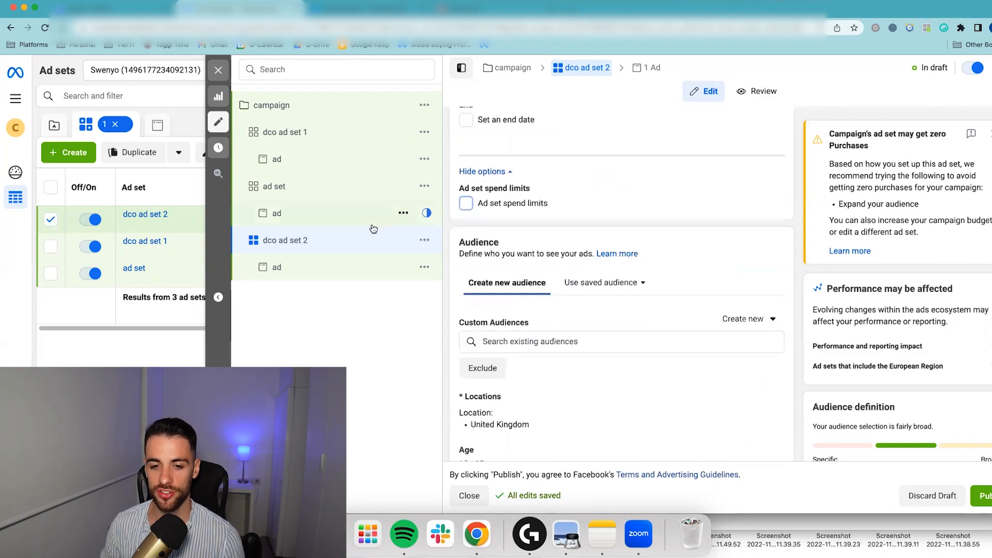
scroll(524, 274, "up", 15)
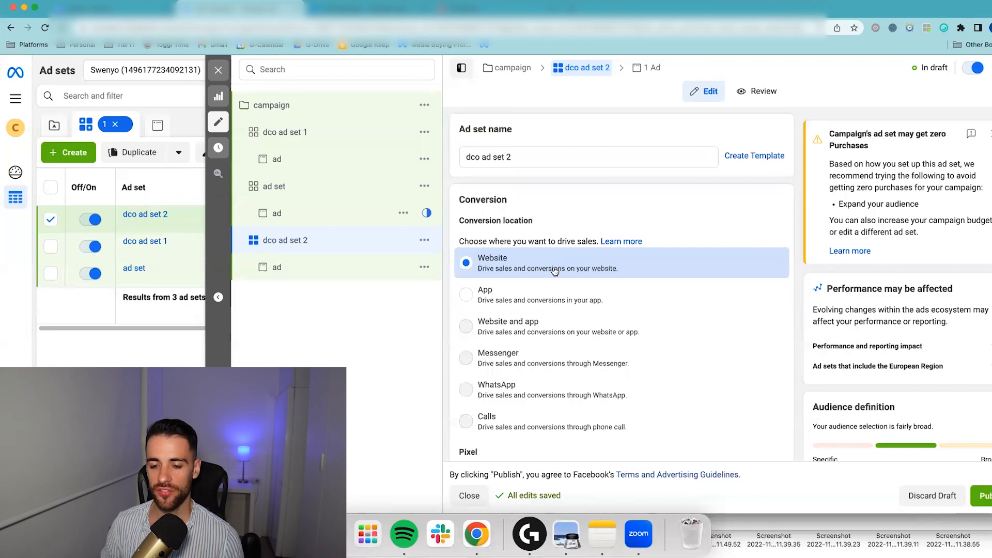
- Show the daily minimum and maximum spend fields of dco ad set 2, leaving ad set spend limits disabled
scroll(633, 307, "down", 10)
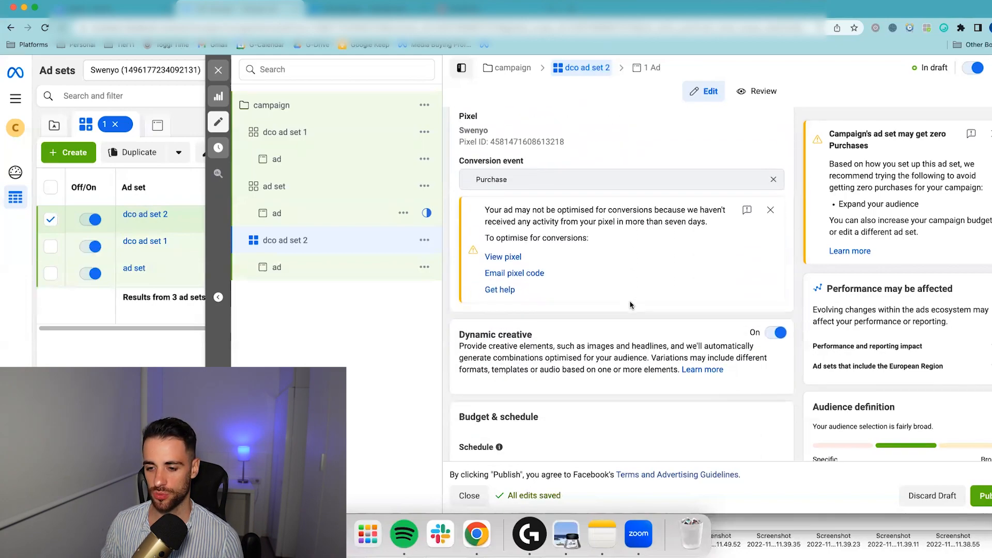
scroll(621, 303, "down", 3)
left_click(476, 343)
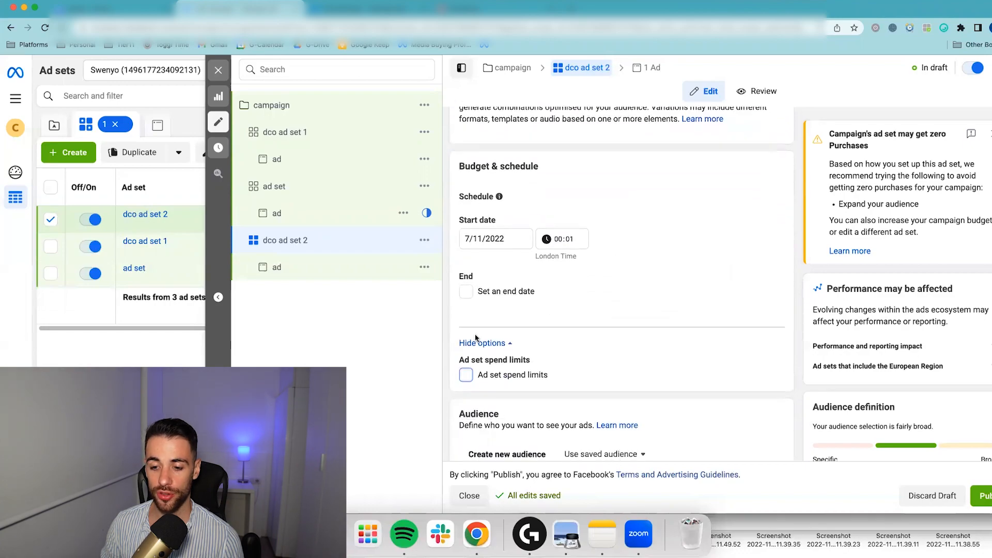
left_click(465, 374)
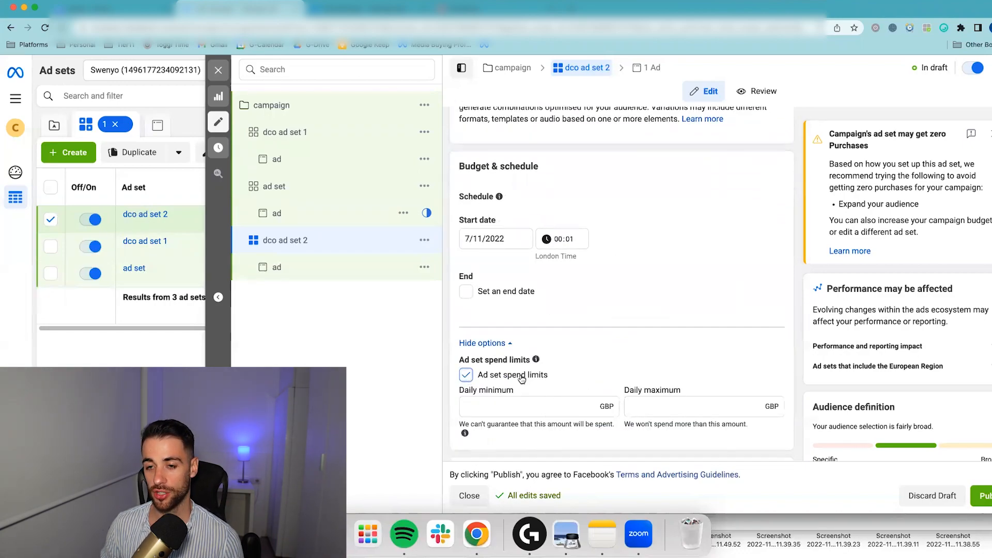
left_click(474, 378)
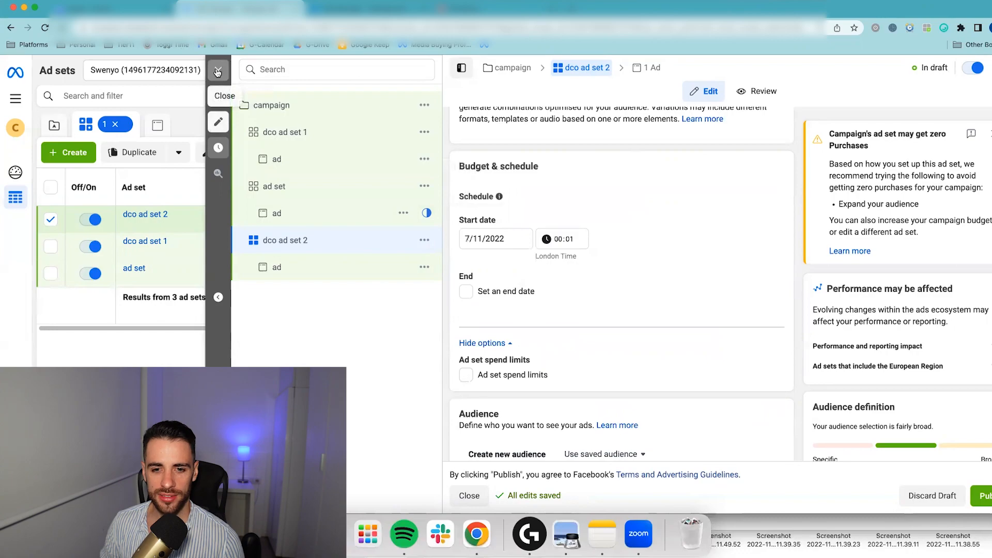
- Set the Facebook Page of the ad in dco ad set 2 to Swenyo
left_click(277, 267)
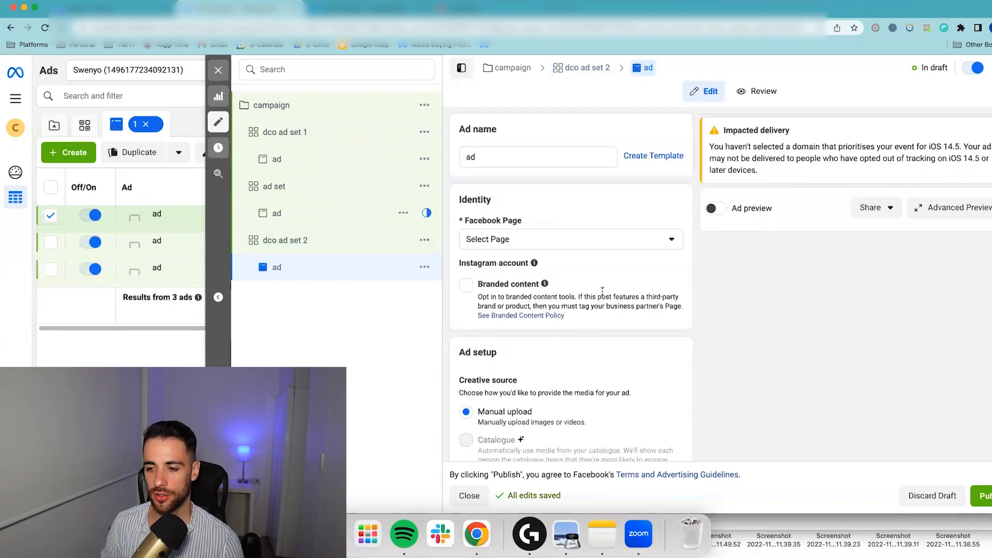
left_click(655, 247)
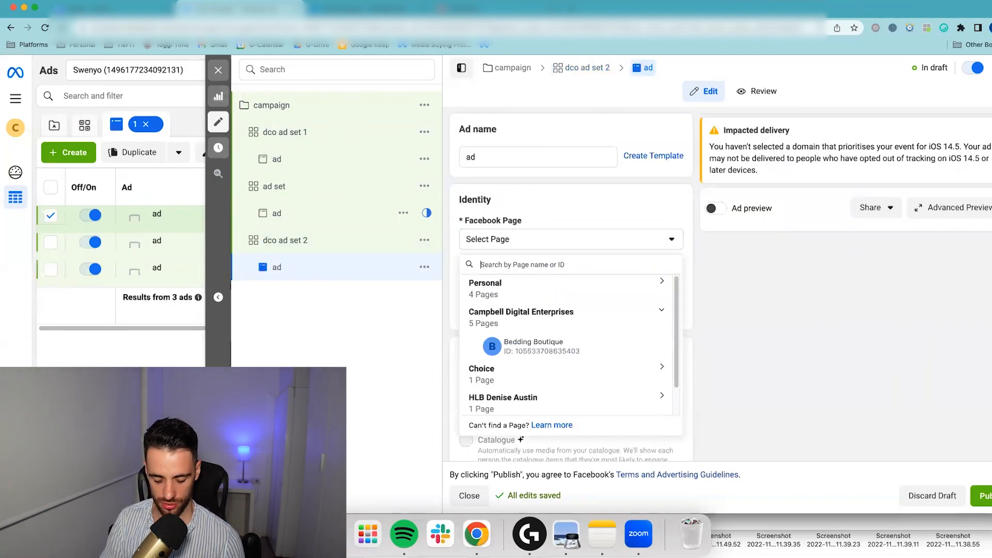
type("sw")
left_click(562, 317)
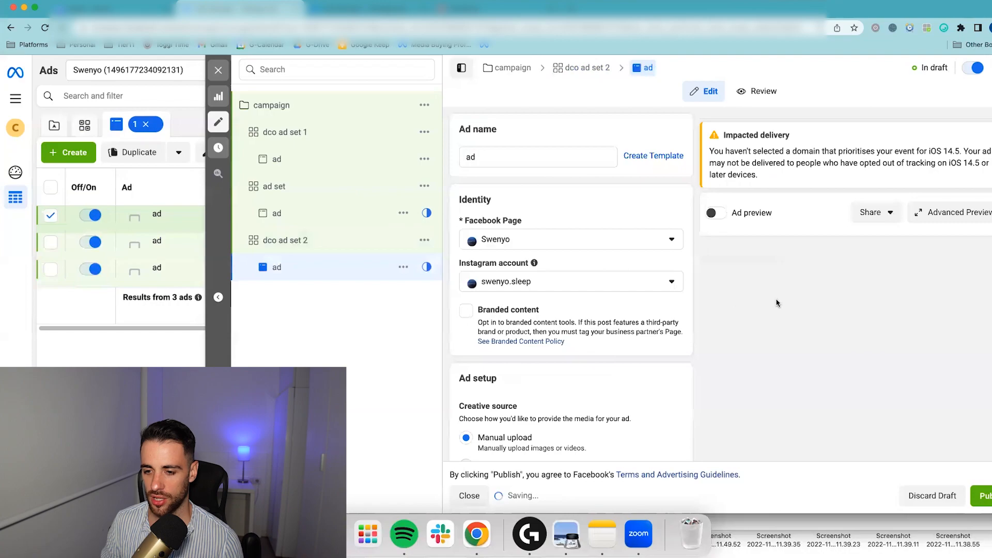
scroll(590, 286, "down", 5)
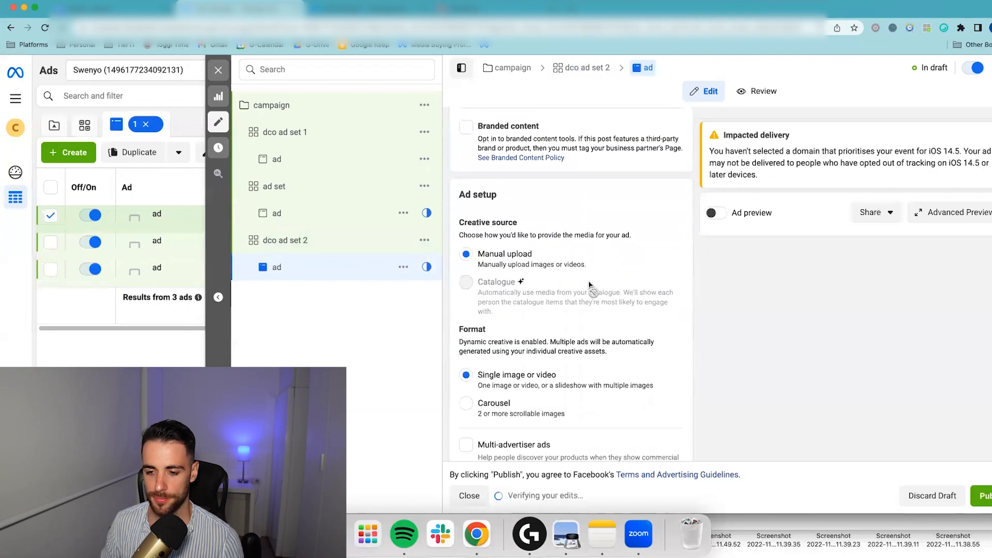
- Review the ad setup, media, text and website URL options of the ad in dco ad set 2
scroll(589, 283, "down", 9)
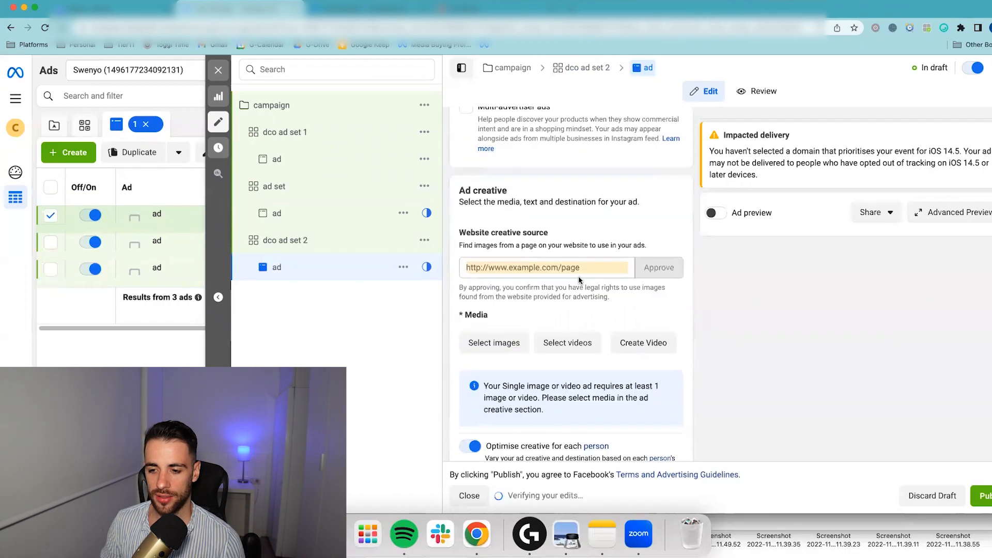
scroll(579, 279, "down", 8)
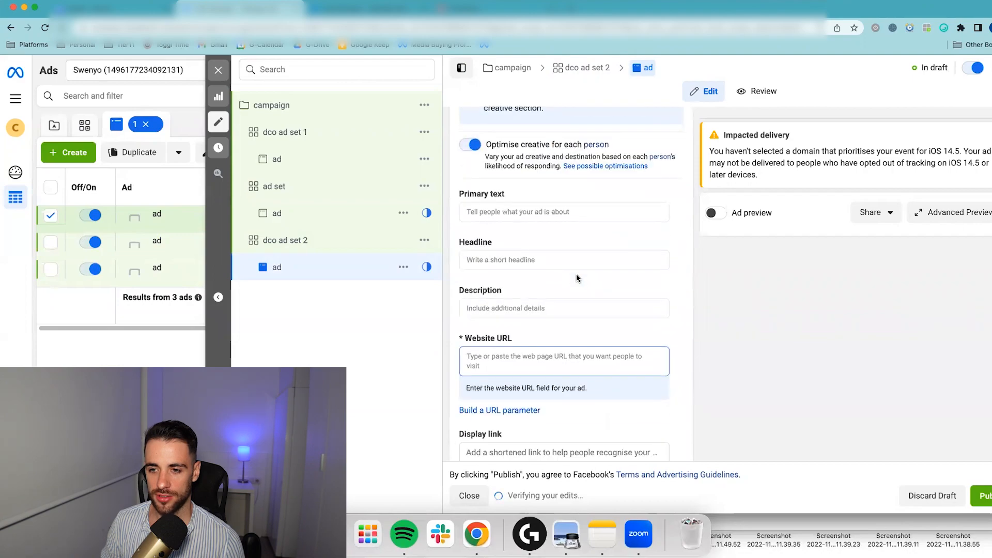
scroll(575, 274, "up", 2)
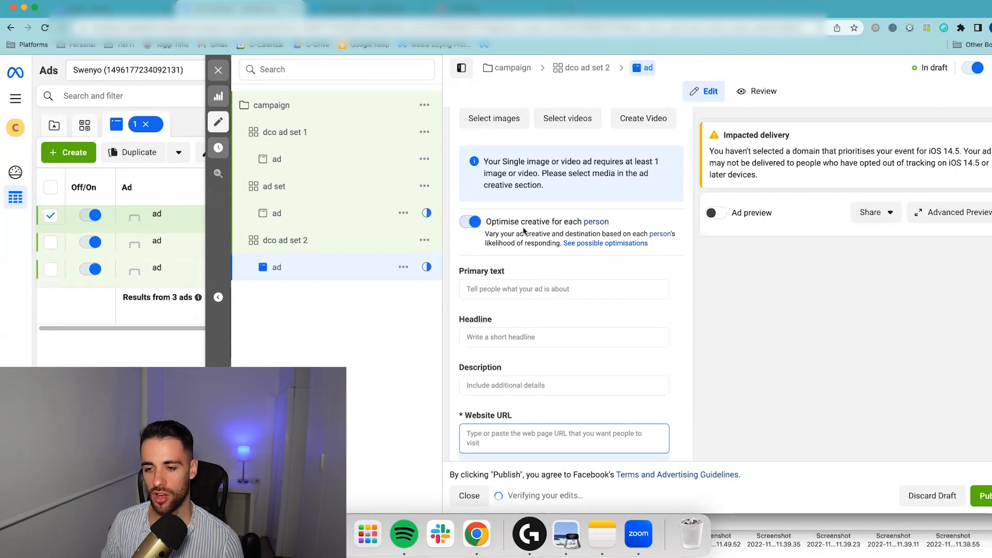
scroll(522, 231, "up", 1)
scroll(521, 235, "up", 5)
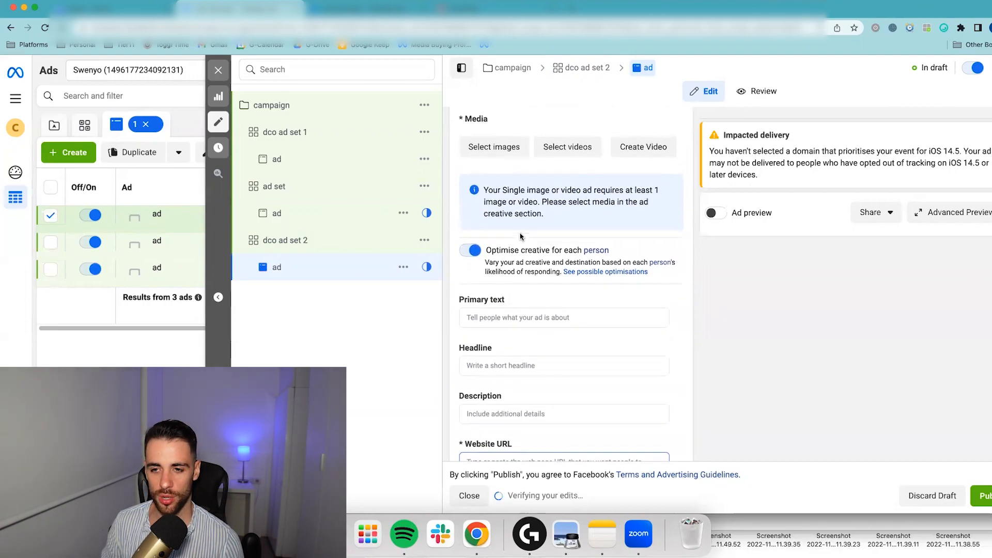
scroll(521, 236, "up", 8)
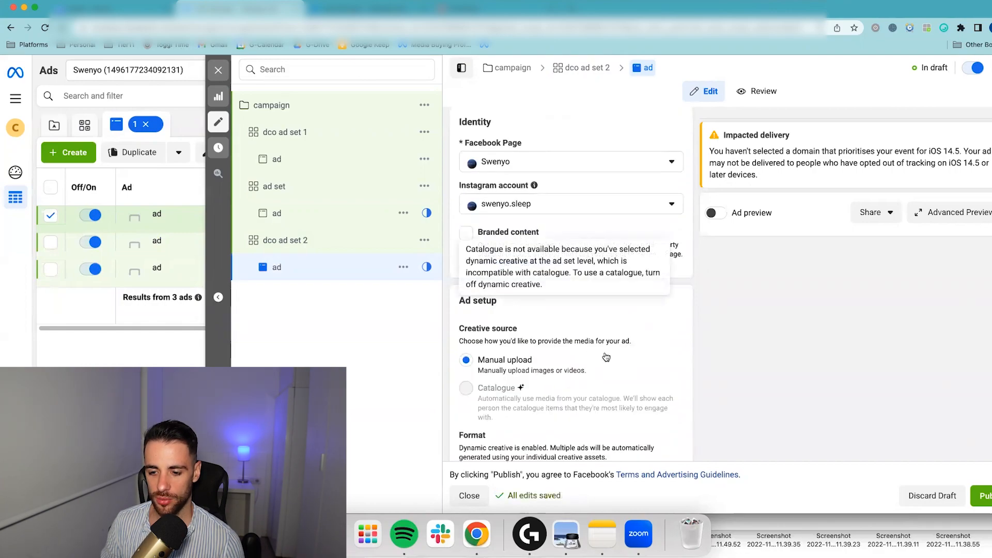
- Add three images to the ad's media: the white supplement bottle, "Maintain Energy" and "Sleep Support"
scroll(606, 357, "down", 12)
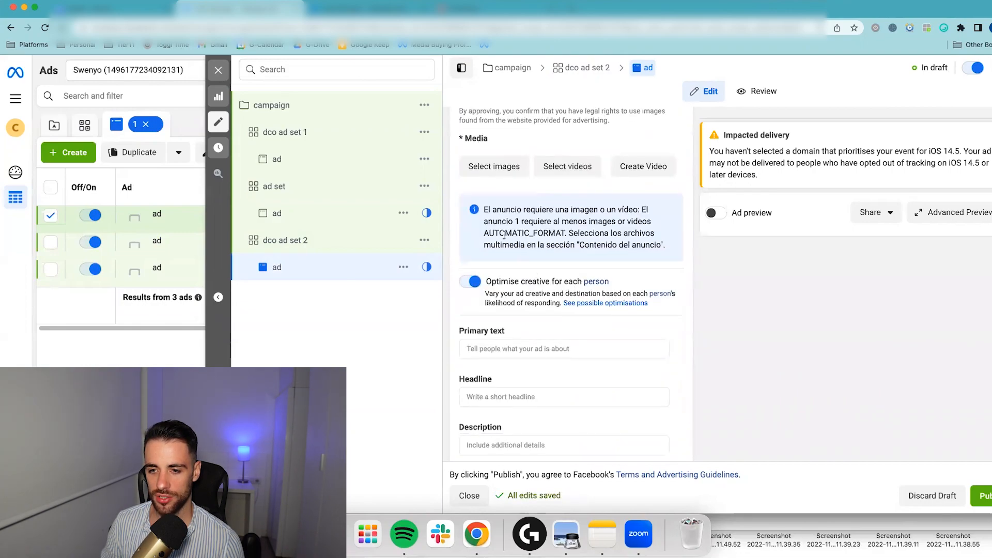
left_click(513, 167)
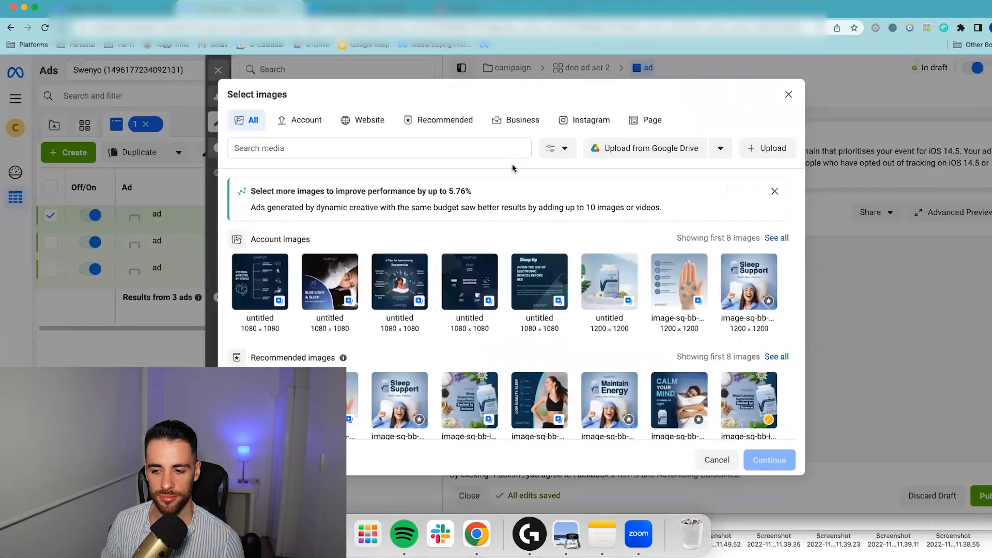
left_click(469, 395)
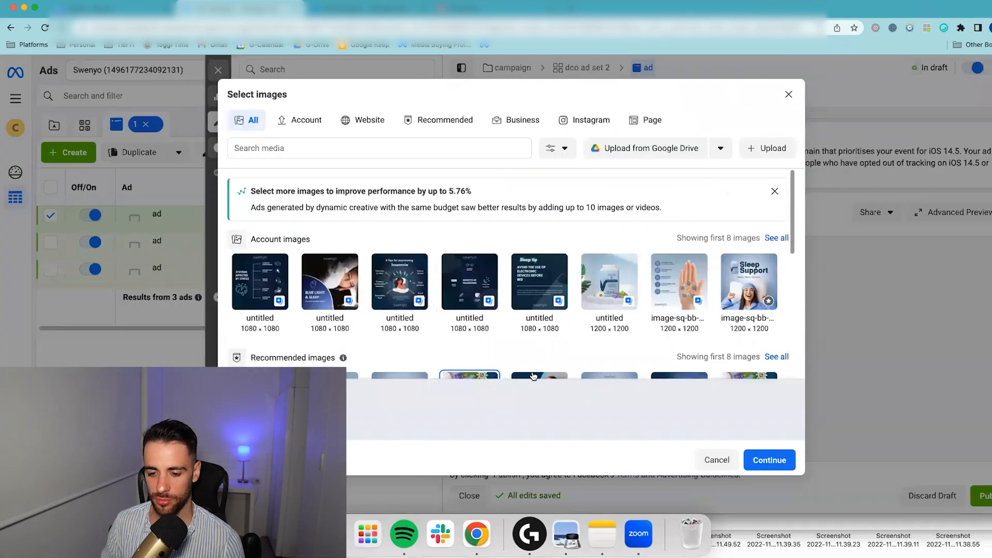
left_click(516, 377)
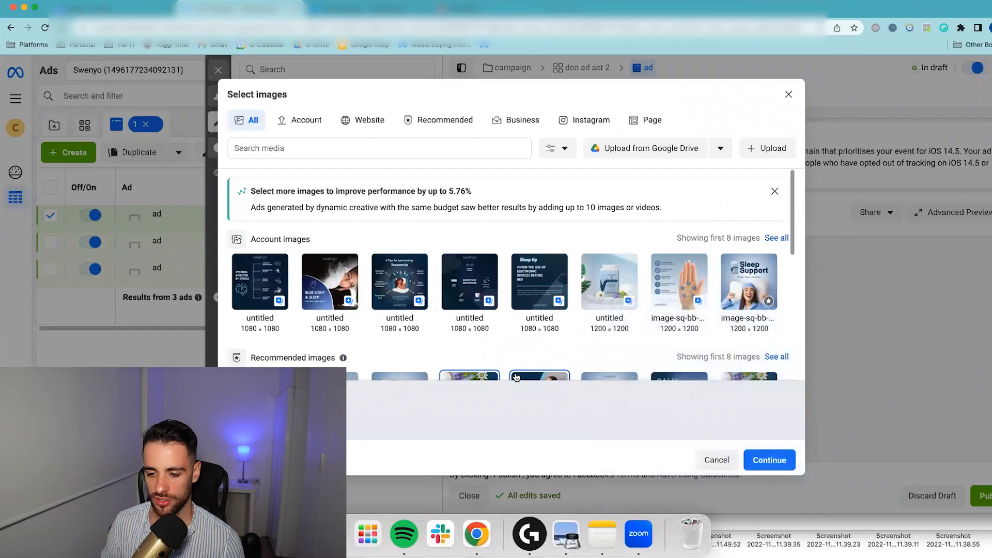
left_click(594, 299)
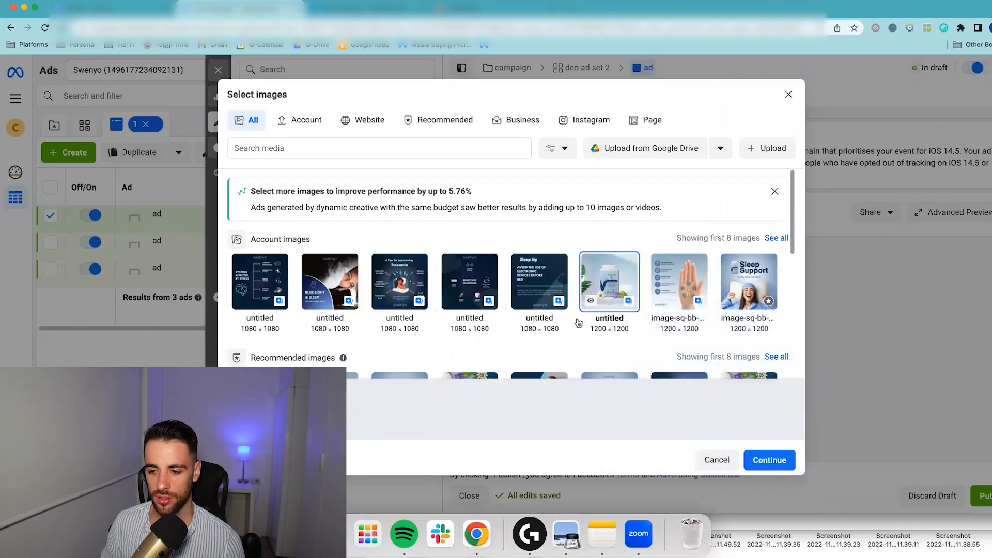
left_click(476, 378)
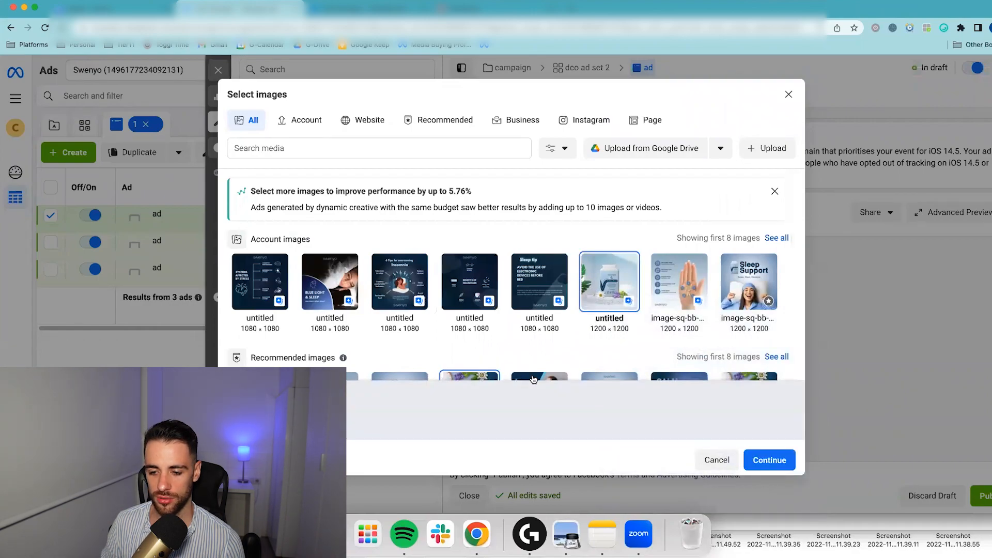
left_click(590, 377)
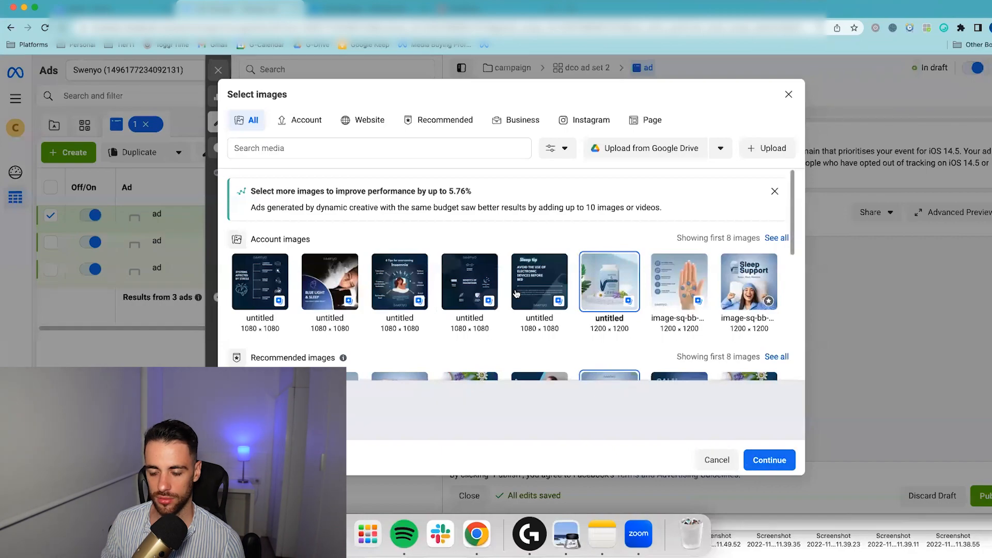
scroll(442, 266, "down", 4)
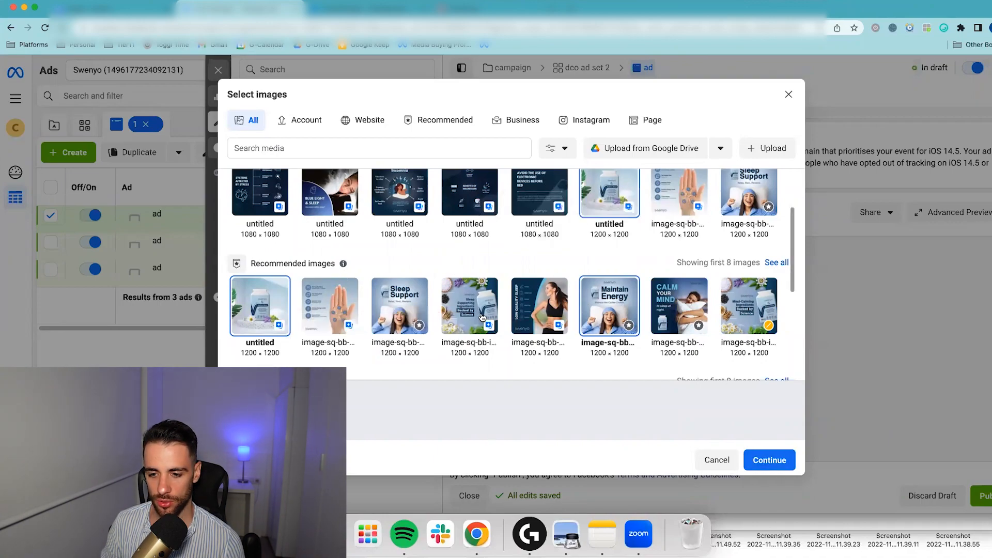
left_click(381, 323)
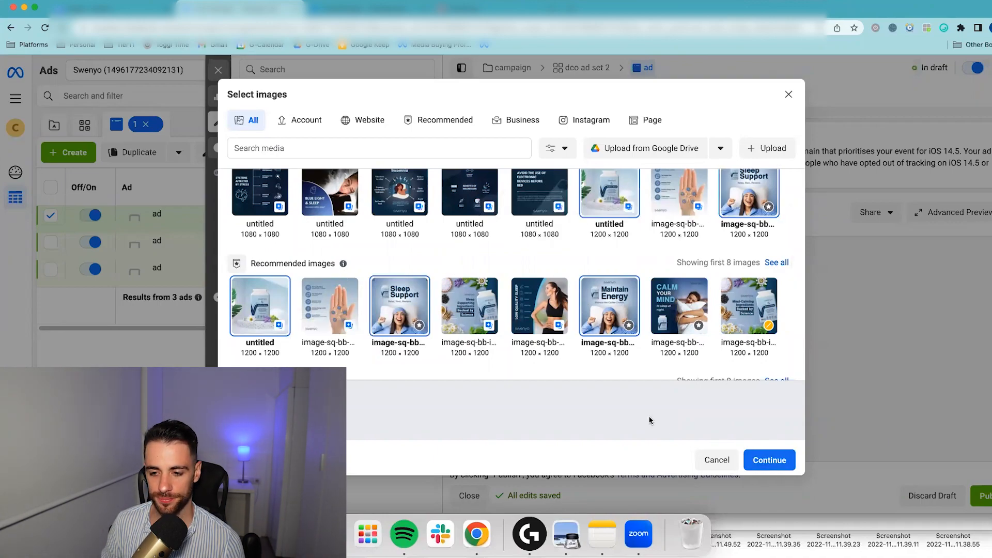
left_click(770, 460)
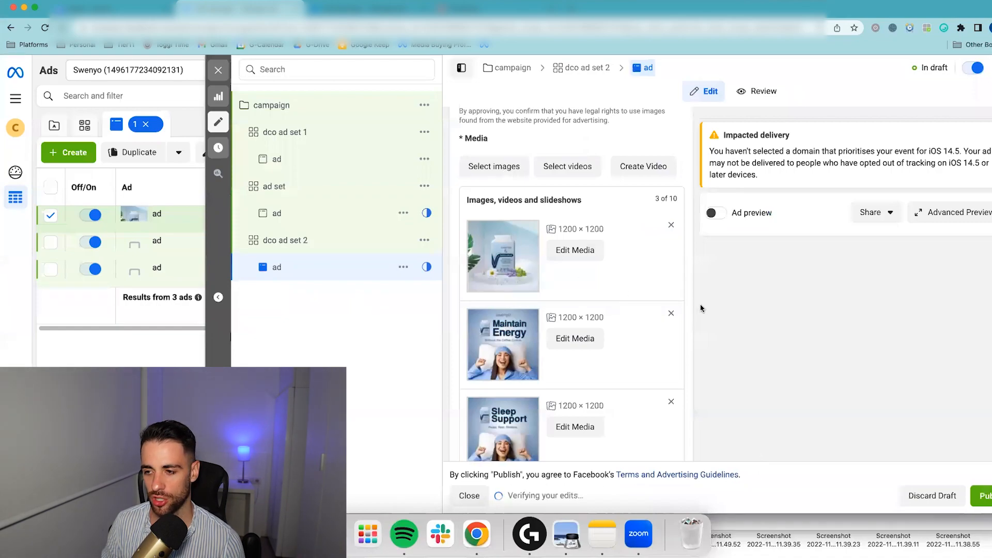
- Replace the "Sleep Support" image in the ad's media with the recommended image of capsules held in a hand
scroll(702, 308, "down", 2)
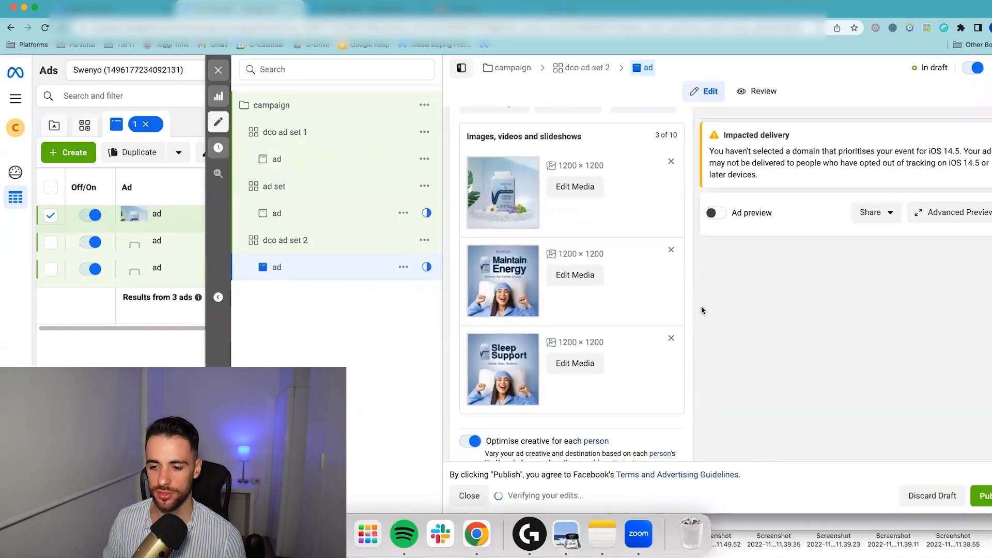
scroll(702, 310, "down", 1)
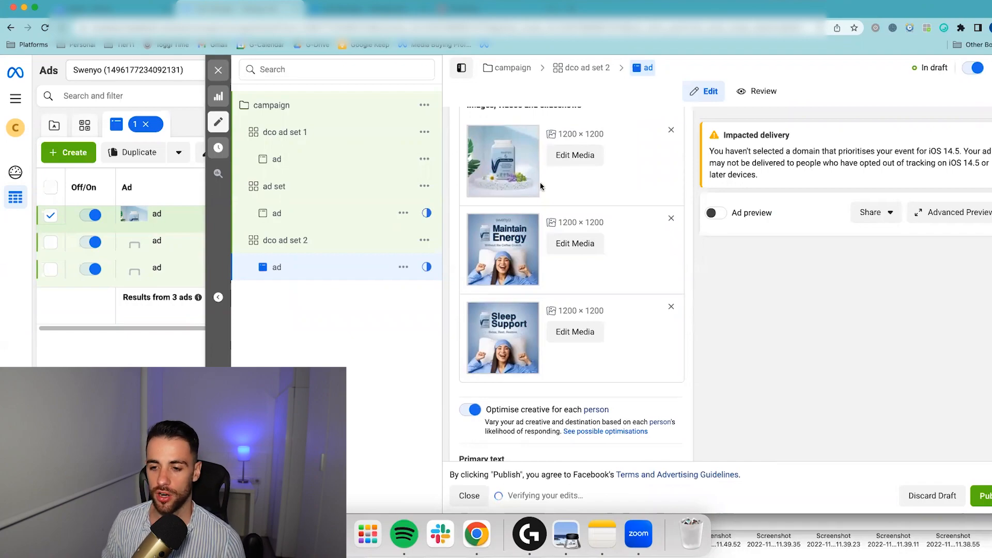
left_click(671, 308)
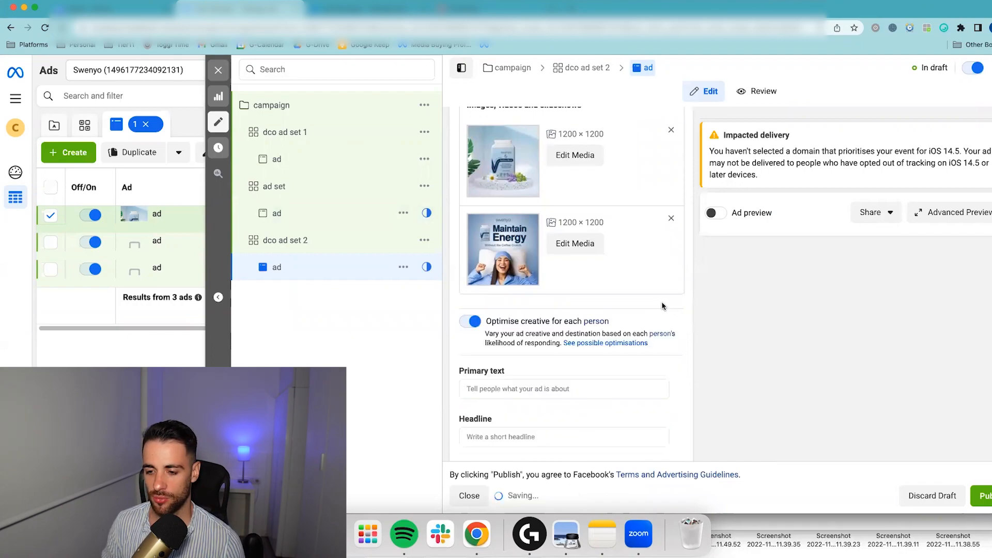
scroll(594, 243, "up", 3)
left_click(498, 180)
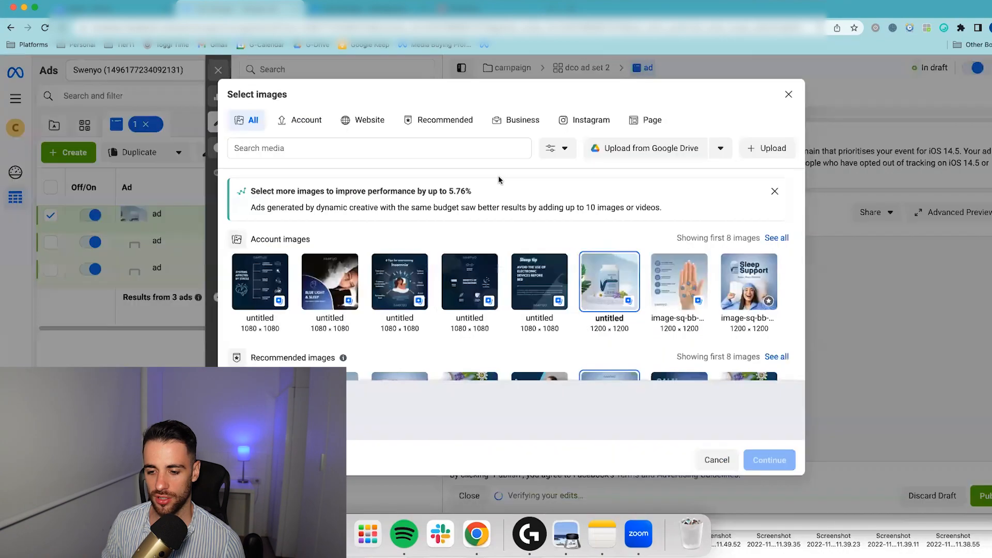
scroll(537, 269, "down", 3)
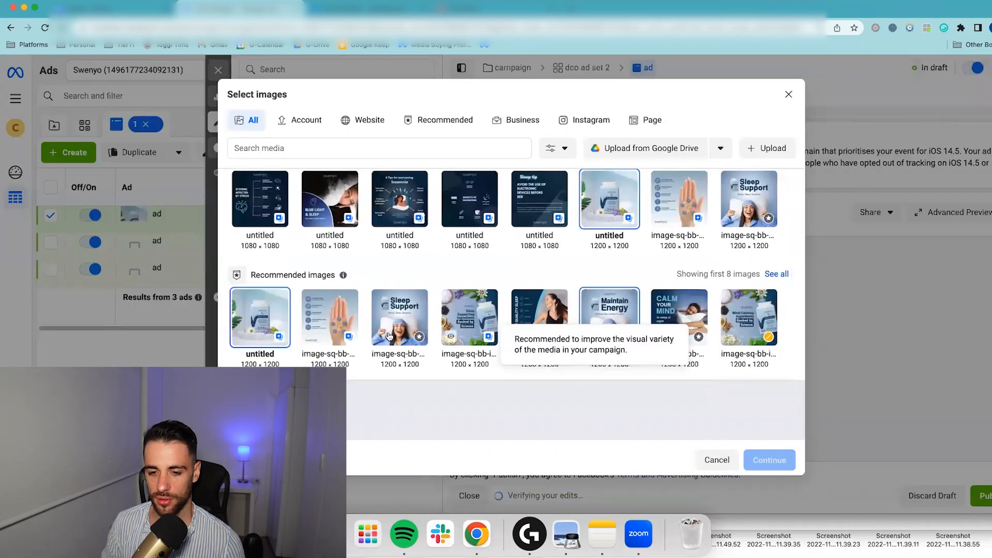
left_click(329, 317)
left_click(780, 458)
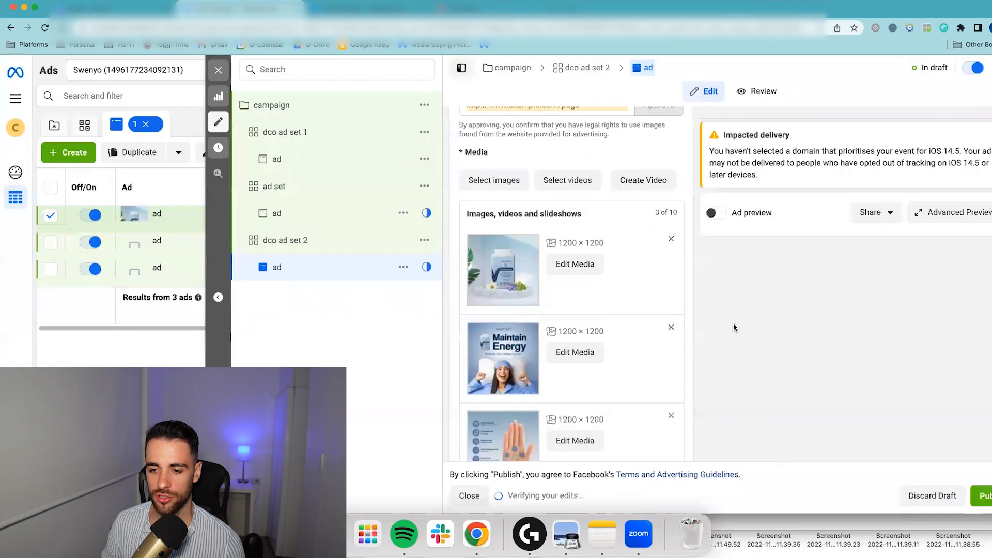
- Copy the "Bedtime Blend is a powerful all-in-one mix" paragraph through its Learn More link from Notes into the ad's primary text
scroll(583, 308, "down", 5)
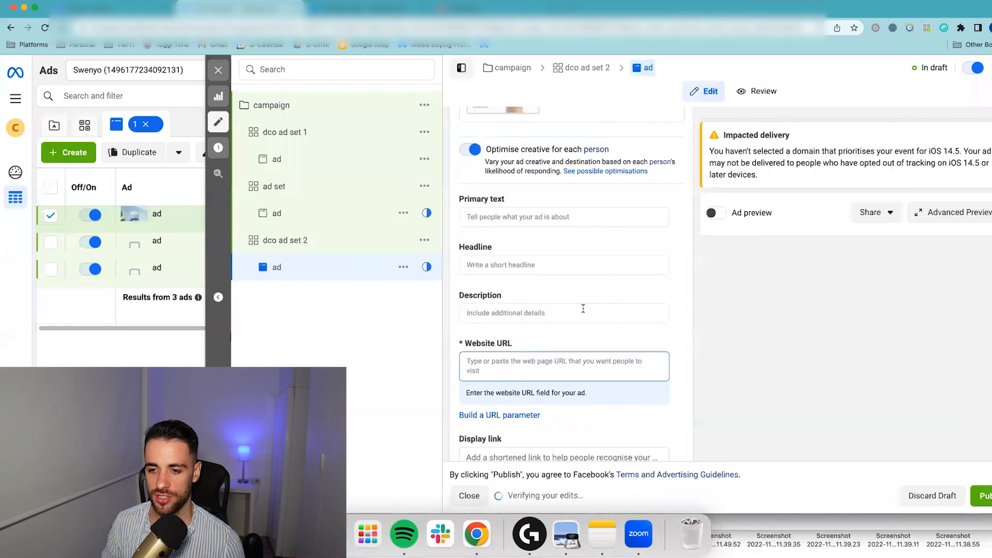
left_click(496, 220)
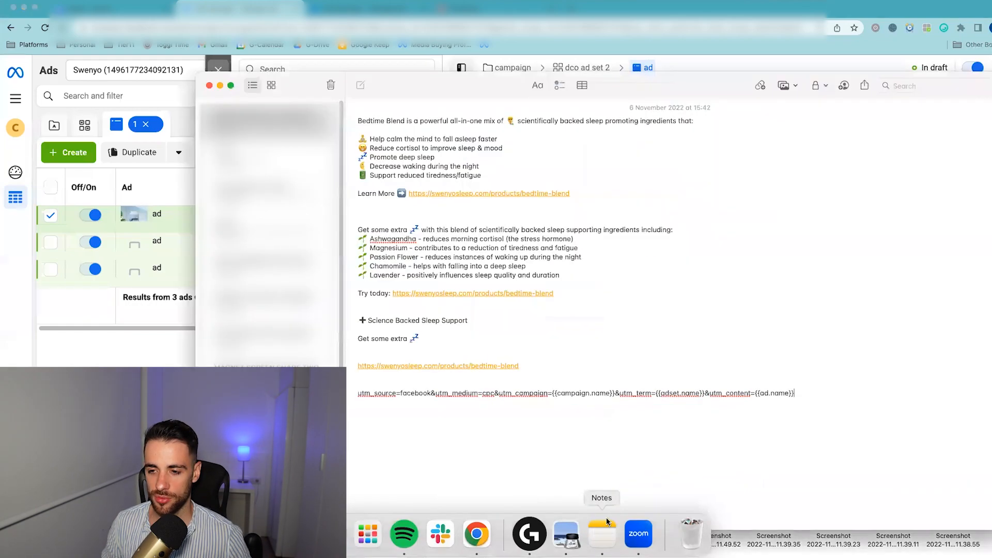
left_click(602, 534)
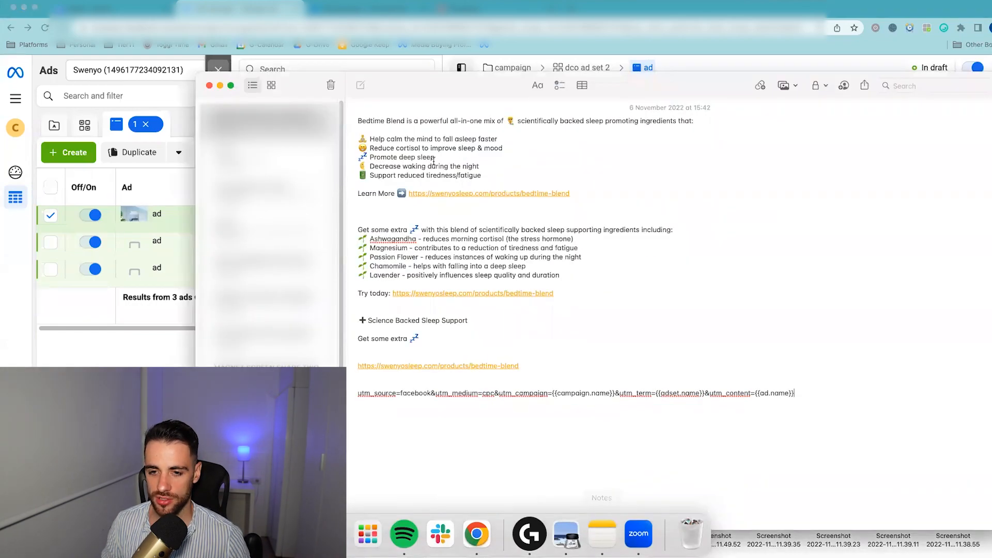
left_click_drag(579, 194, 358, 120)
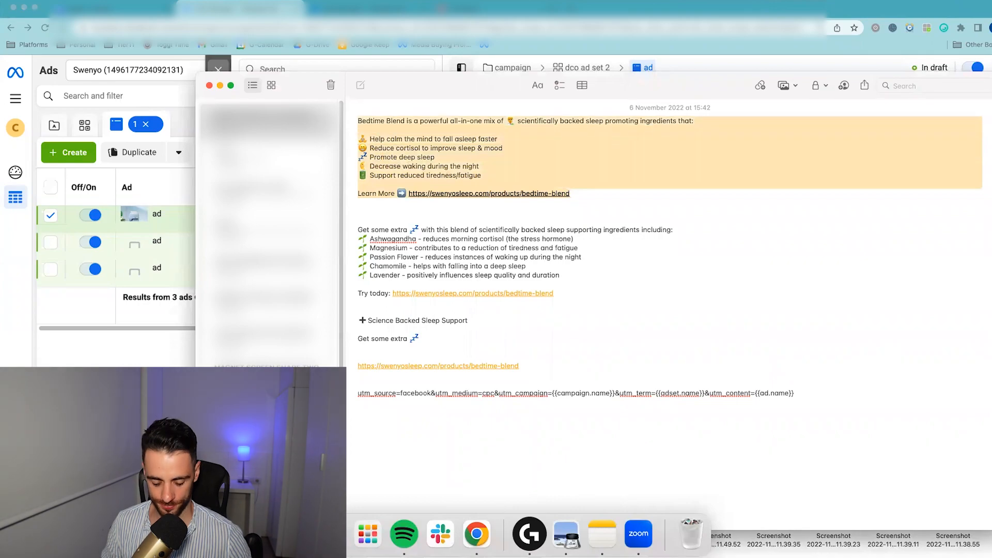
key("super+Tab")
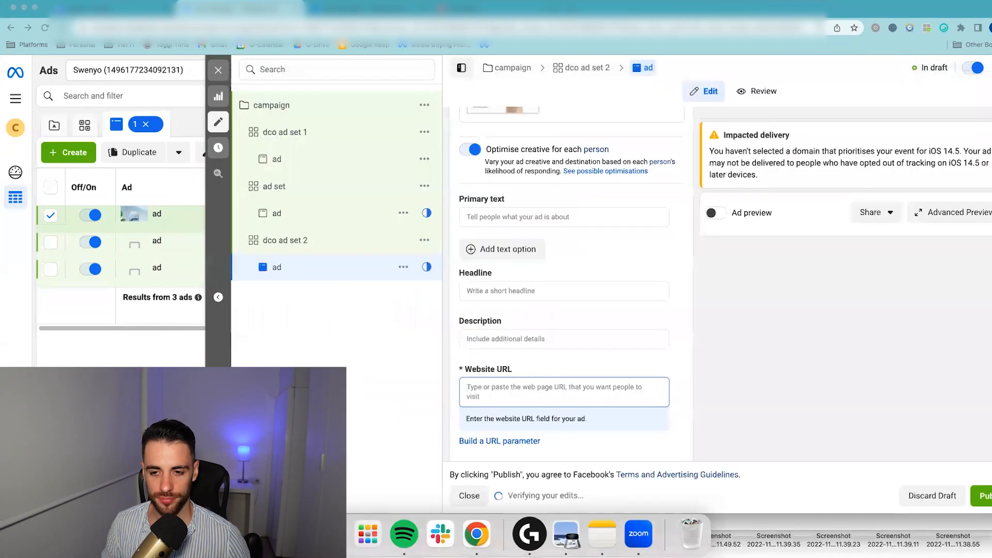
type("Bedtime Blend is a powerful all-in-one mix of 🌿 scientifically backed sleep promoting ingredients that:  🧘 Help calm the mind to fall asleep faster 😊 Reduce cortisol to improve sleep & mood 💤 Promote deep sleep 👌 Decrease waking during the night 🔋 Support reduced tiredness/fatigue  Learn More ➡ https://swenyosleep.com/products/bedtime-blend")
- Add a second primary text option with the "Get some extra 💤" ingredients copy from Notes, including its "Try today" link
left_click(496, 347)
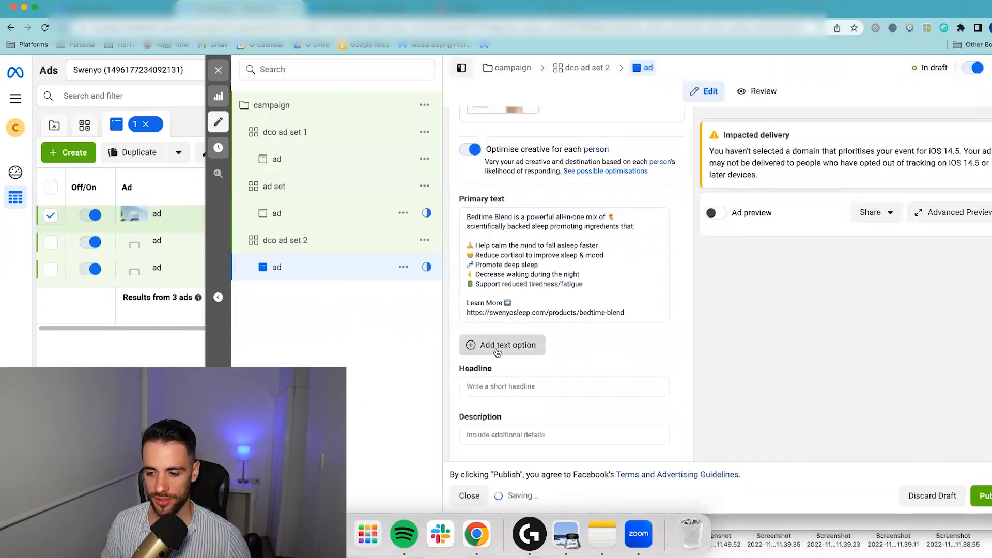
left_click(601, 535)
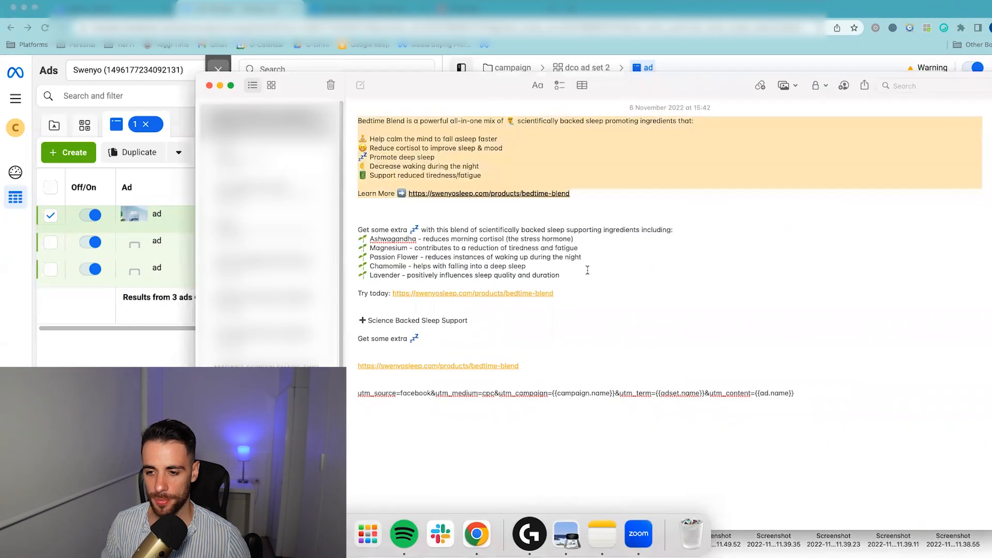
left_click_drag(564, 295, 355, 229)
key("super+c")
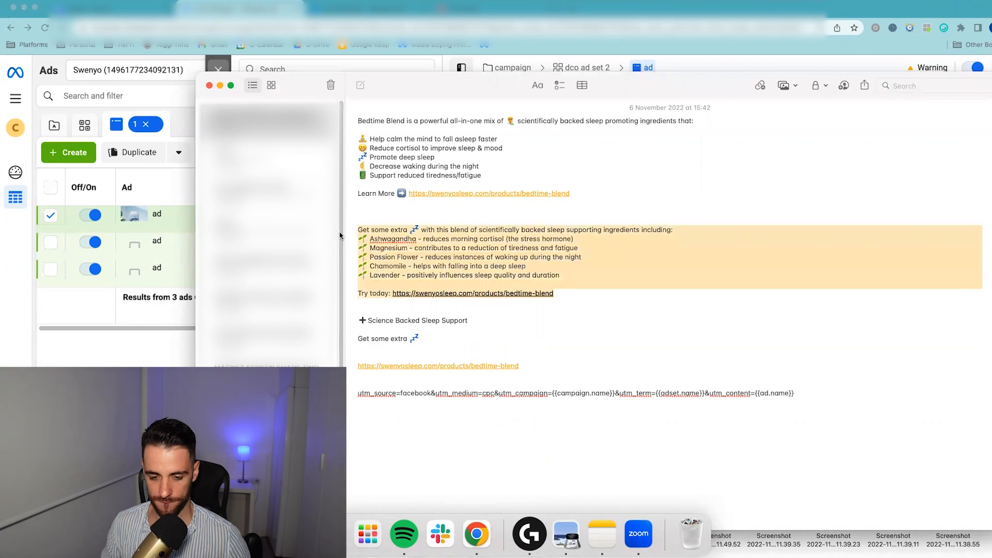
key("super+Tab")
left_click(528, 340)
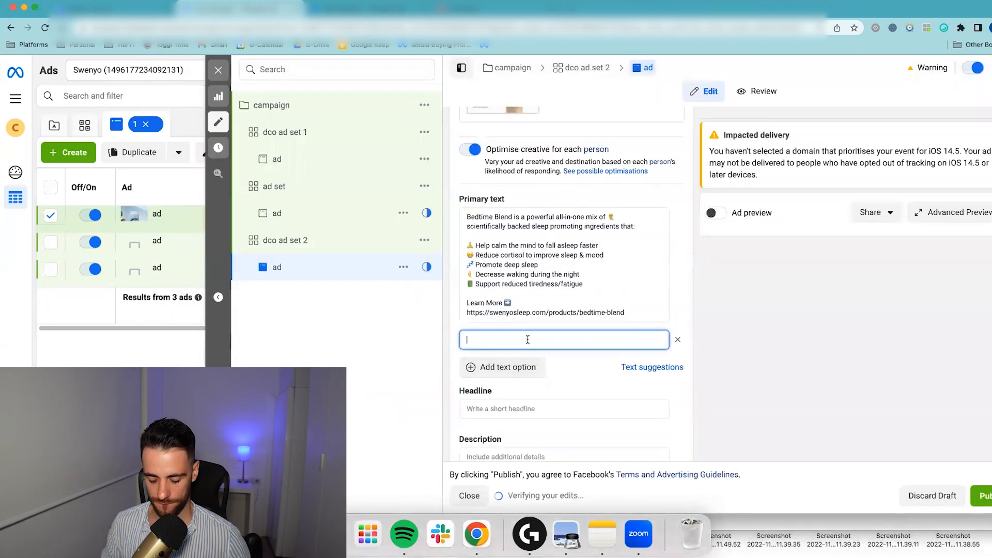
key("super+v")
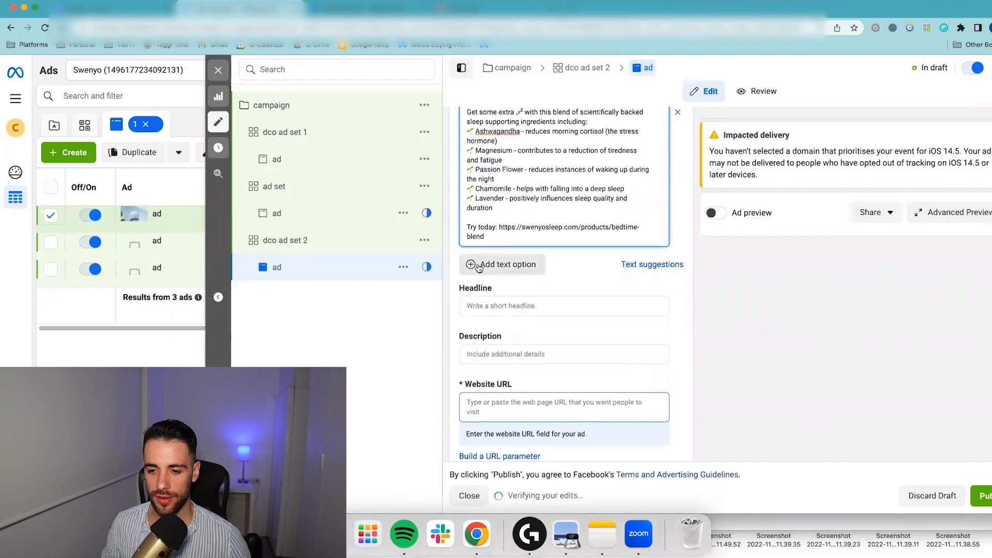
- Set the ad's headline to "➕Science Backed Sleep Support", copied from Notes
left_click(480, 309)
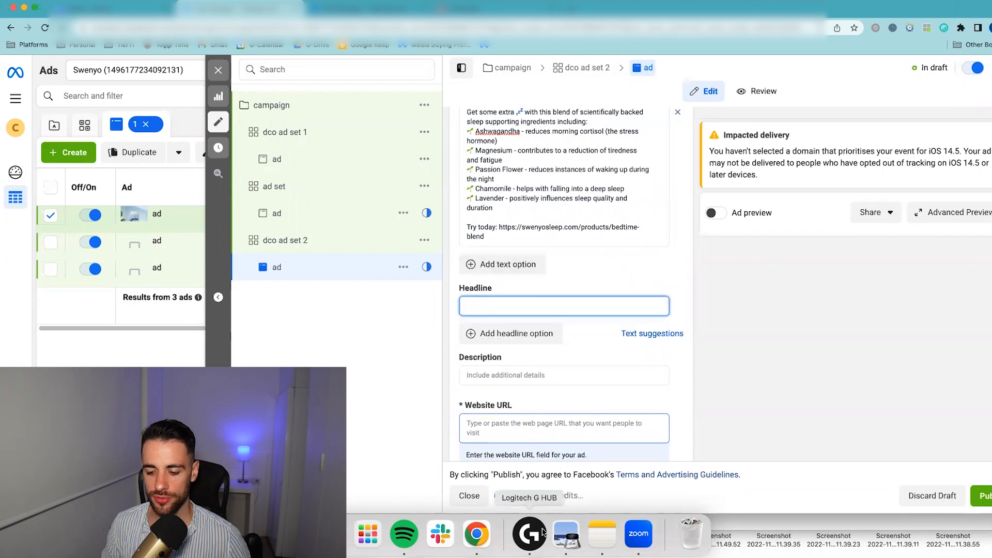
left_click(602, 535)
left_click_drag(482, 321, 339, 321)
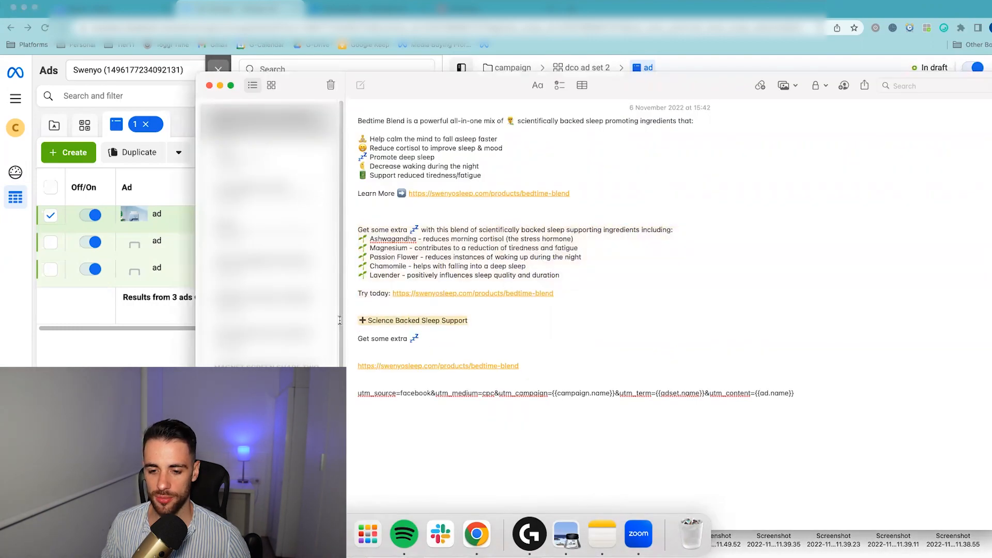
left_click(477, 533)
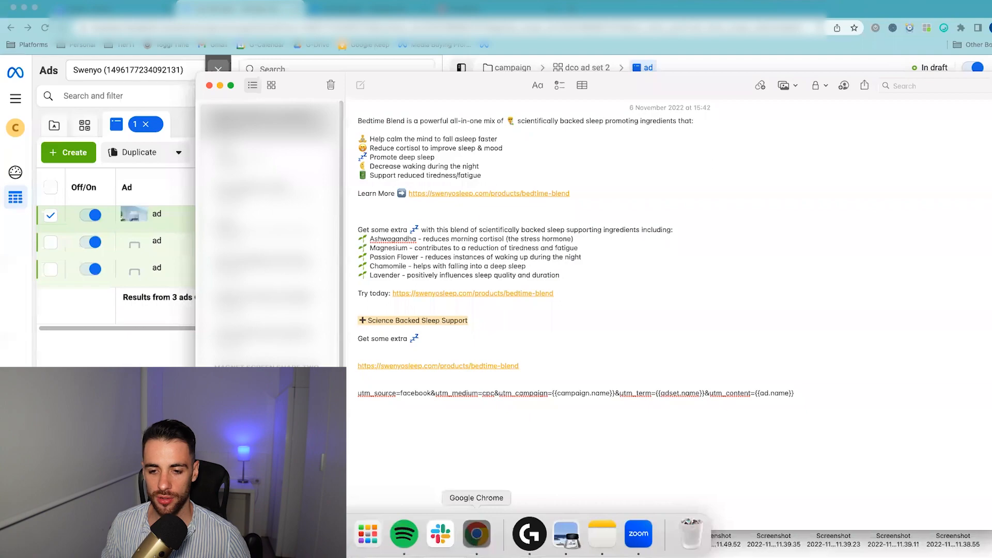
type("➕Science Backed Sleep Support")
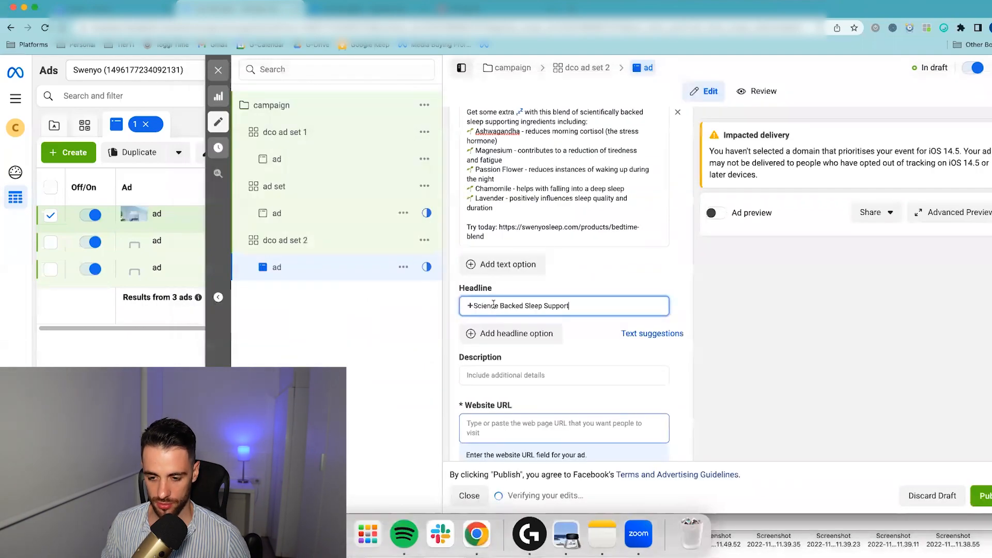
- Add a second headline option to the ad reading "Get some extra 💤", copied from Notes
left_click(513, 333)
left_click(602, 535)
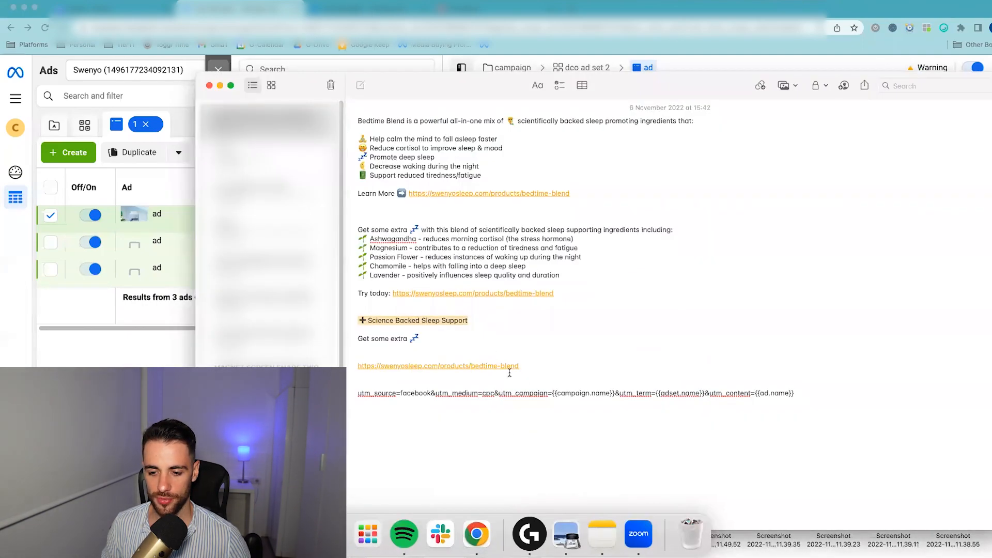
left_click_drag(442, 340, 356, 340)
key("super+c")
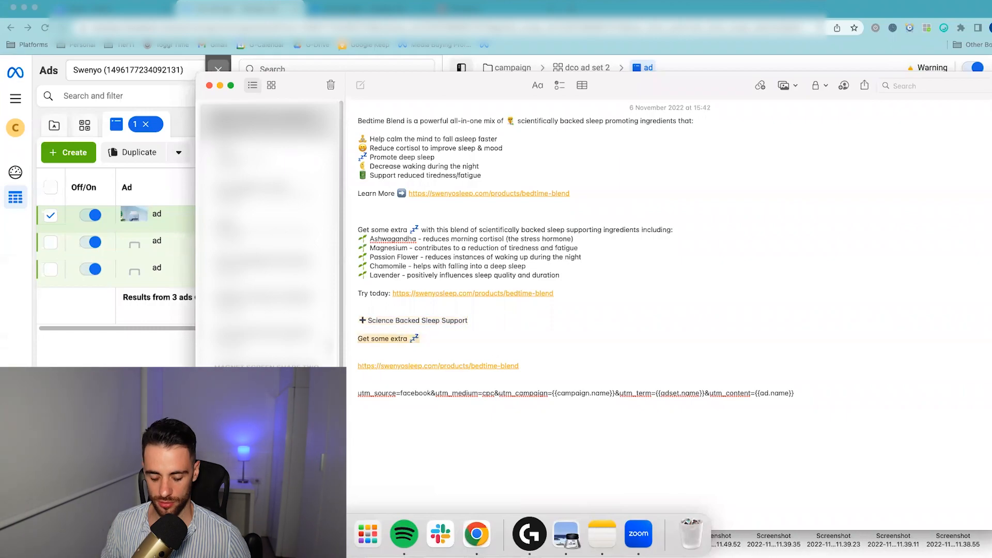
key("super+Tab")
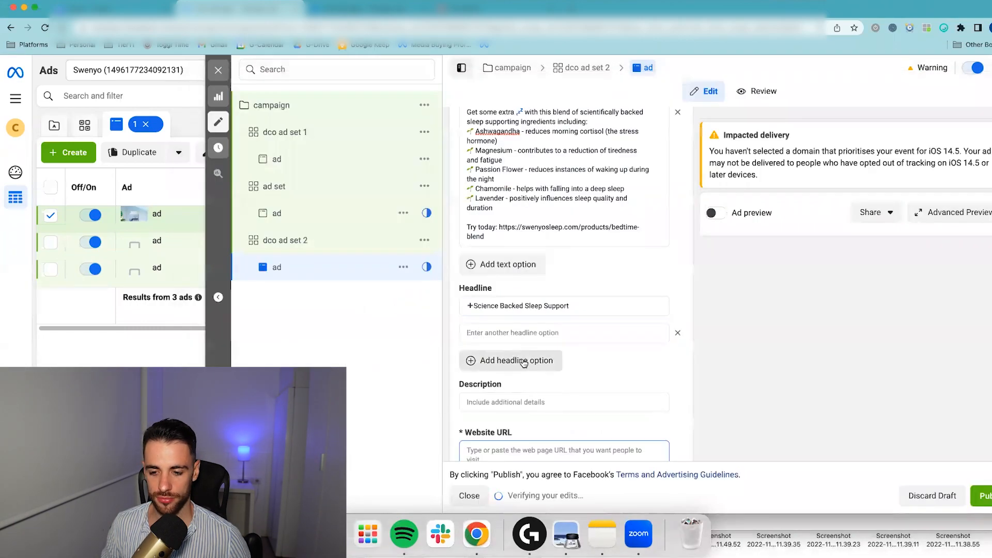
left_click(521, 332)
key("super+v")
left_click(400, 383)
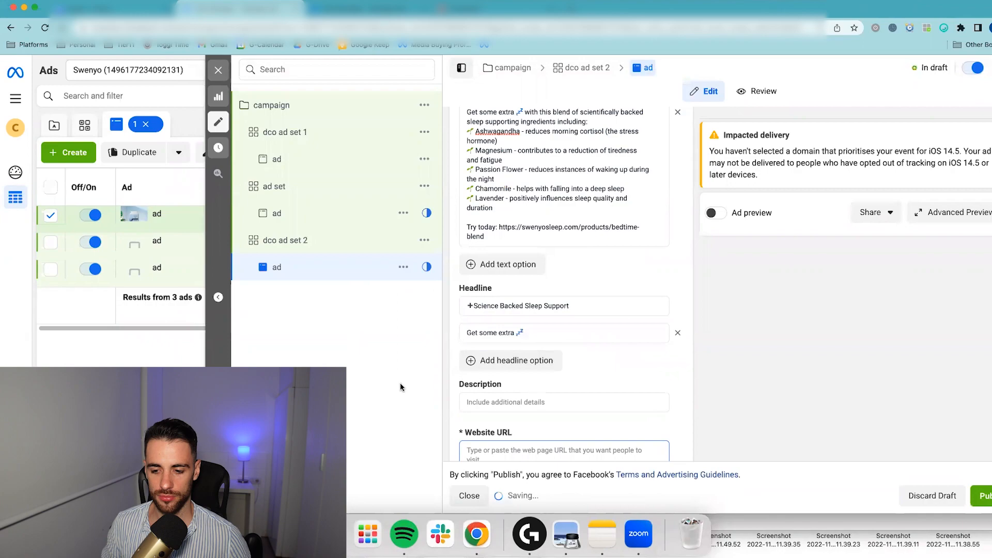
scroll(527, 327, "down", 3)
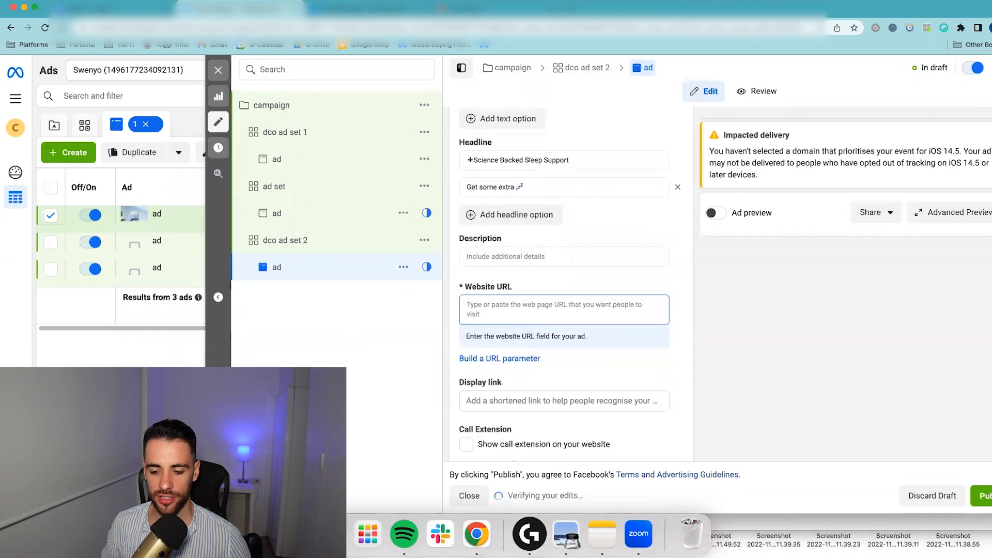
left_click(601, 530)
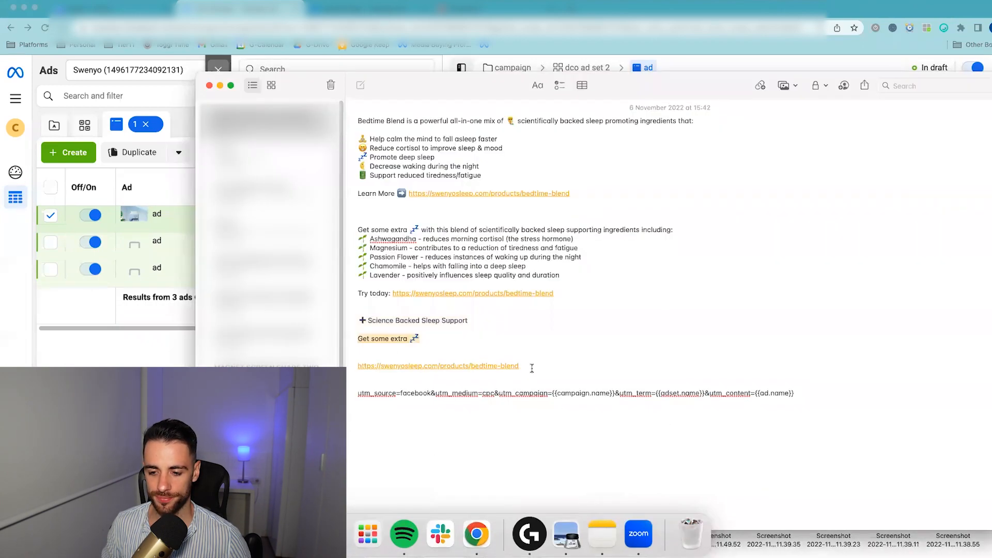
left_click_drag(532, 367, 351, 364)
key("super+c")
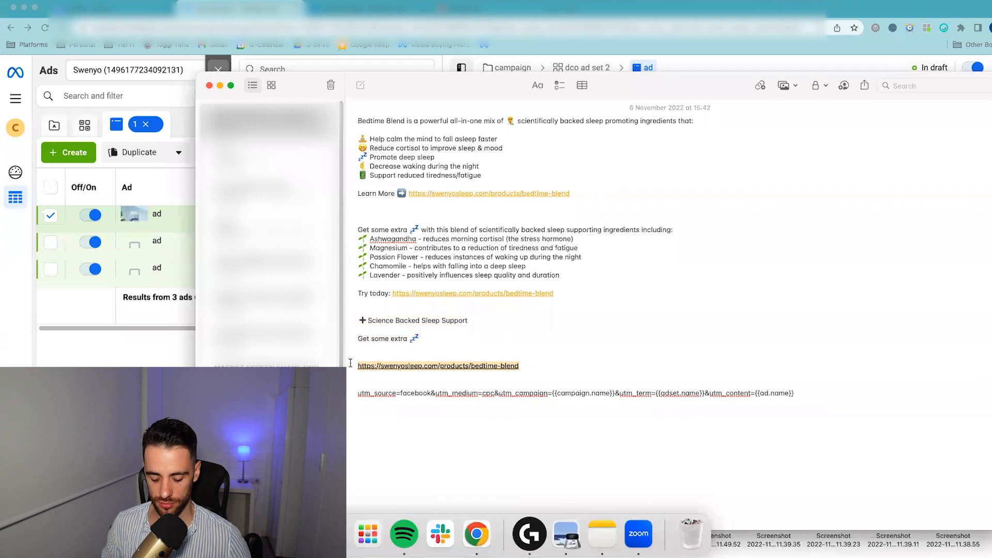
key("super+Tab")
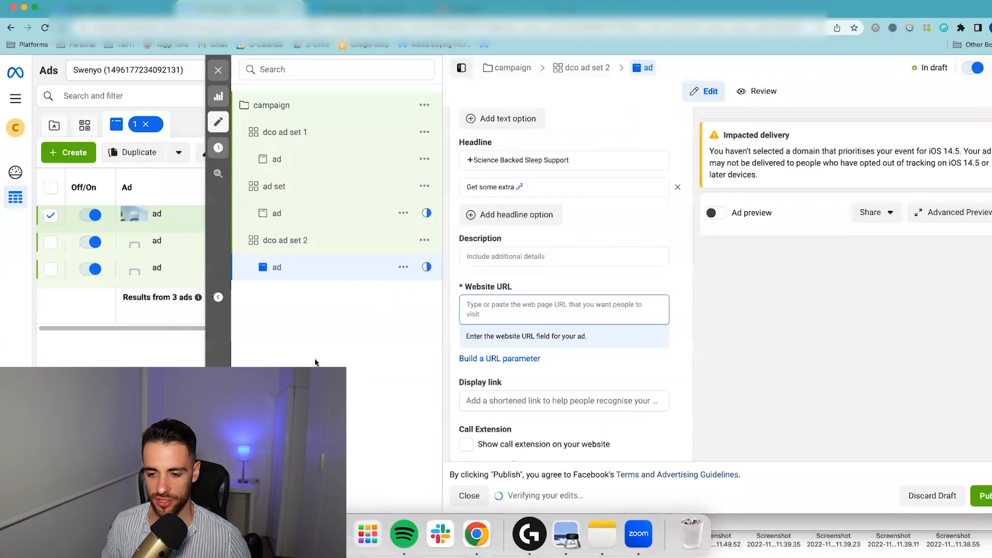
left_click(557, 309)
key("super+v")
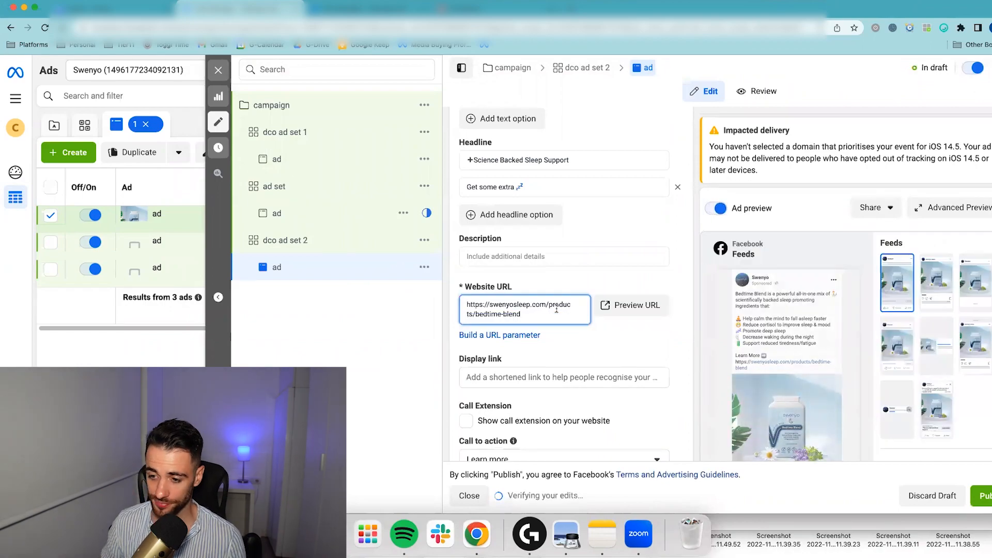
left_click(669, 282)
- Set the ad's call to action to Shop now and add Learn more as a second call-to-action option
scroll(669, 283, "down", 3)
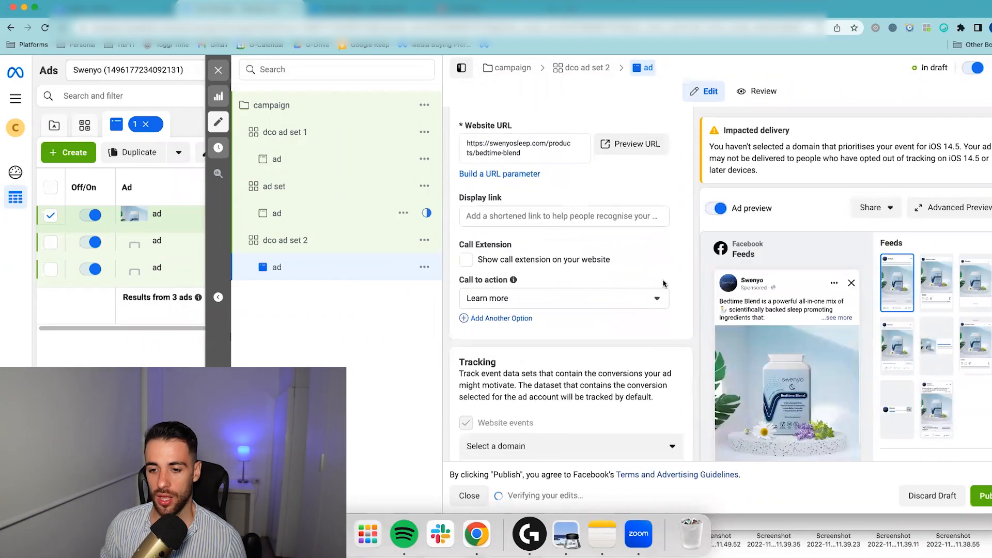
left_click(630, 298)
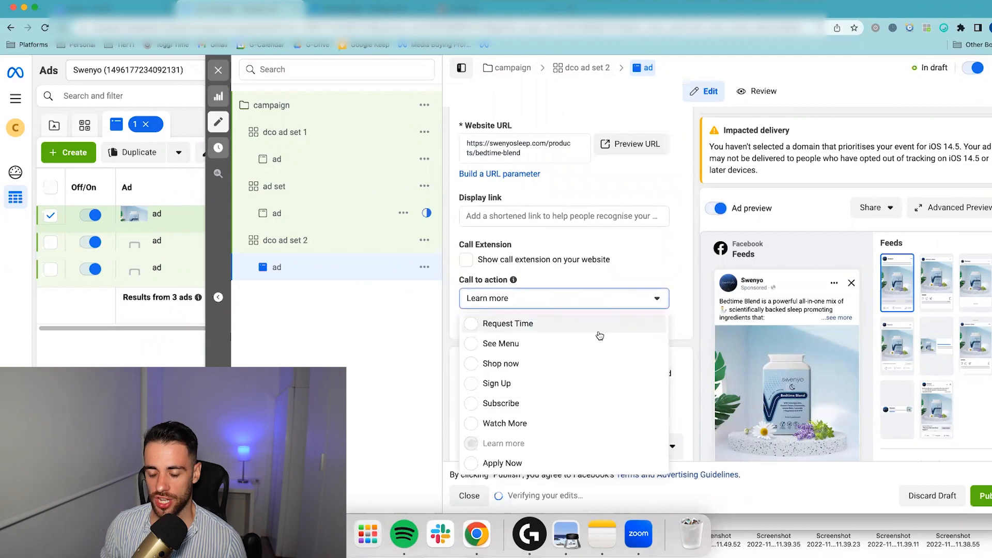
left_click(494, 364)
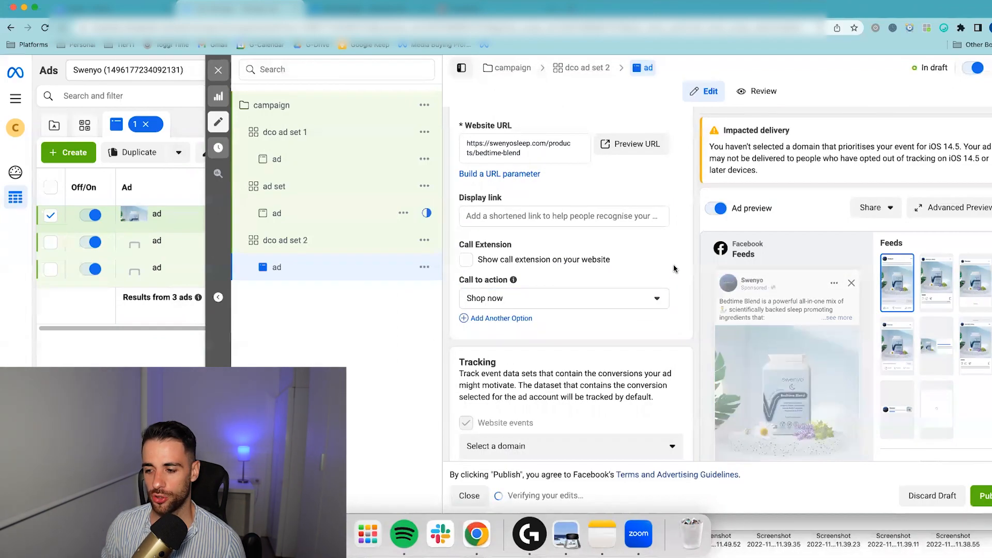
left_click(505, 320)
left_click(609, 325)
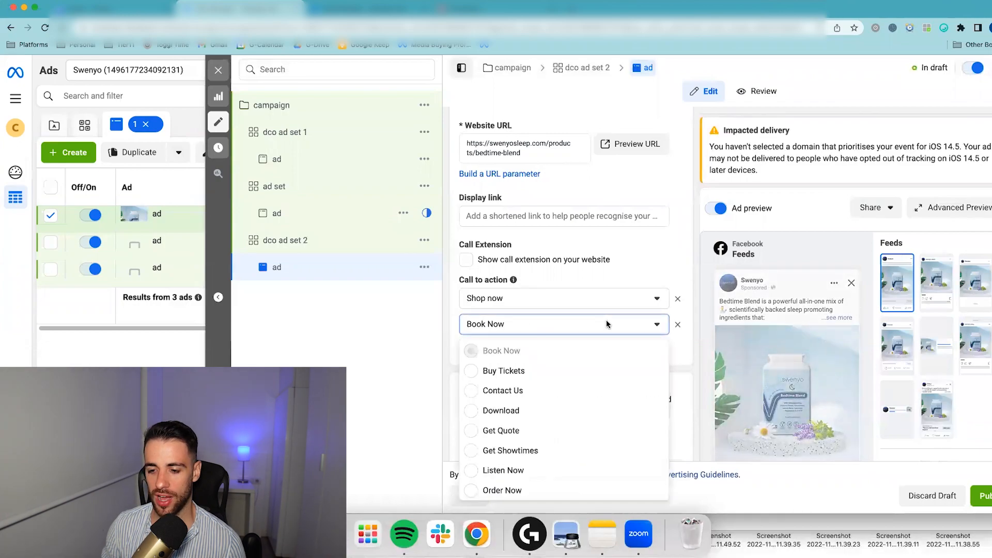
scroll(561, 406, "down", 2)
scroll(561, 405, "down", 4)
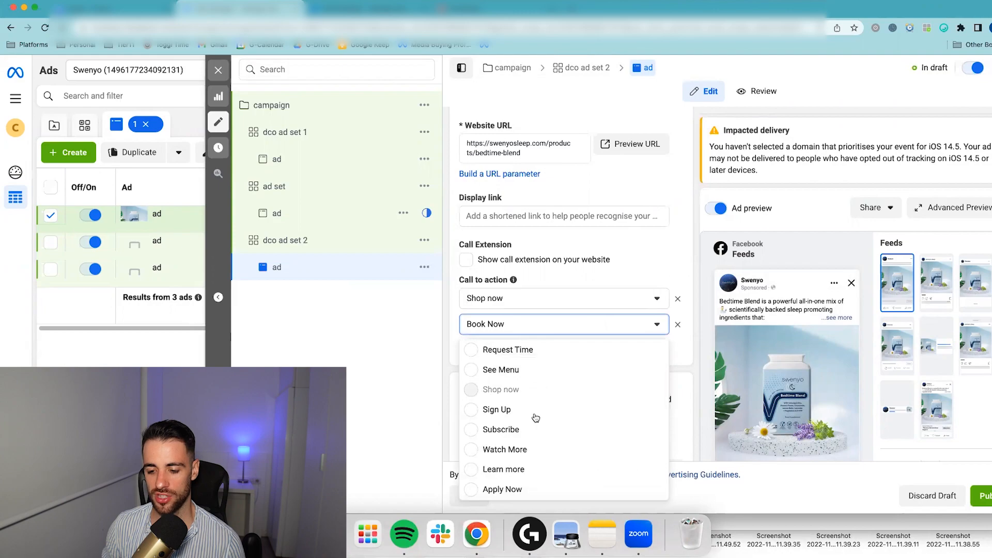
left_click(514, 469)
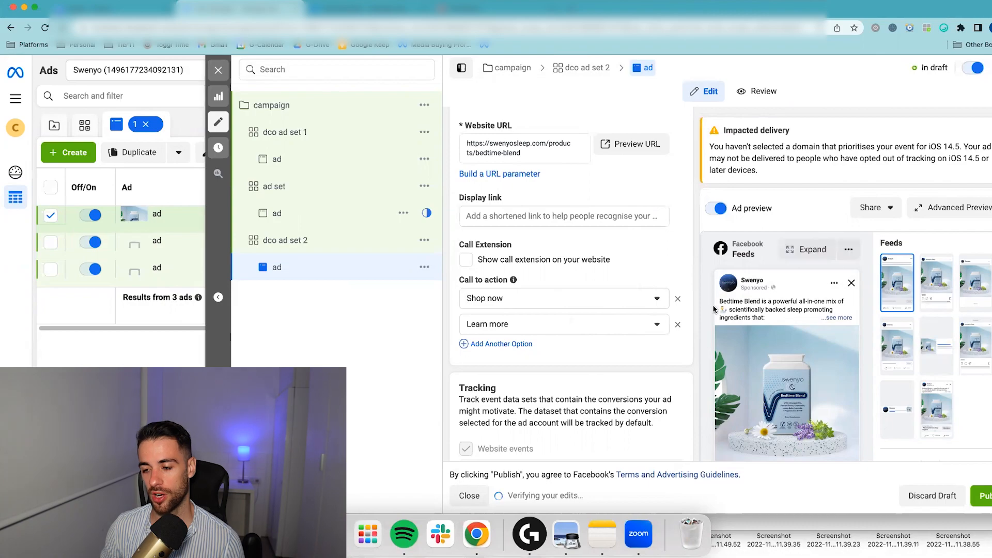
- Select swenyosleep.com as the domain for the ad's website event tracking
scroll(691, 339, "down", 3)
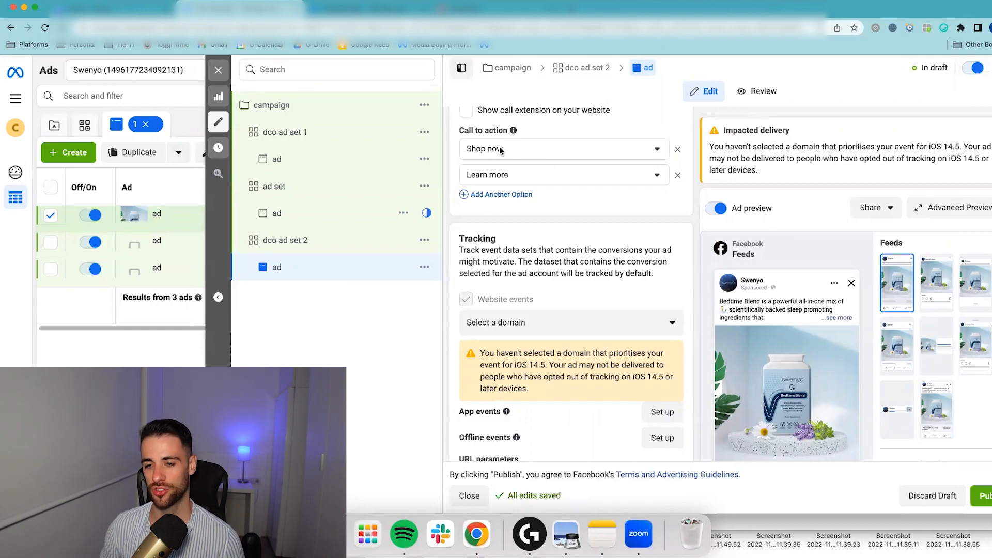
scroll(573, 252, "up", 6)
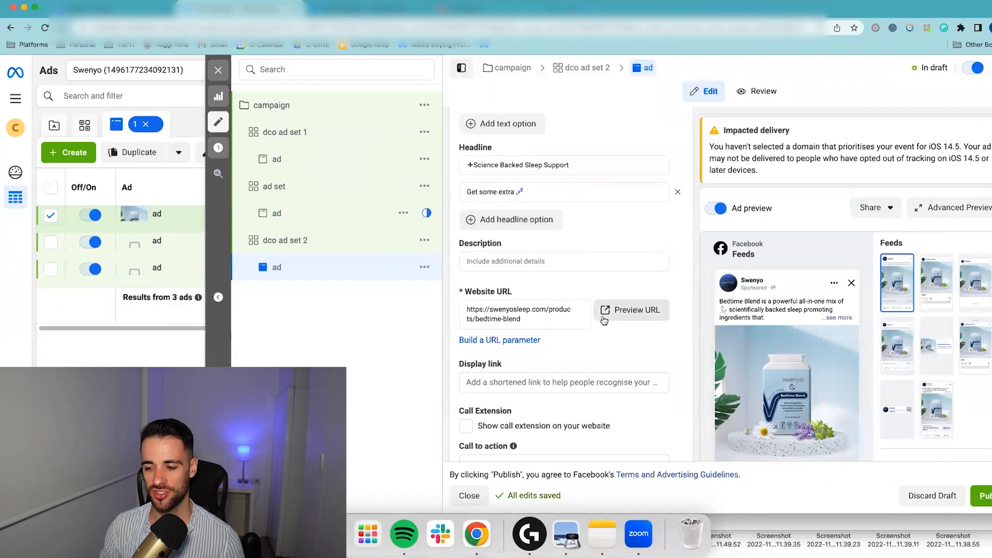
scroll(608, 305, "down", 5)
scroll(606, 316, "down", 3)
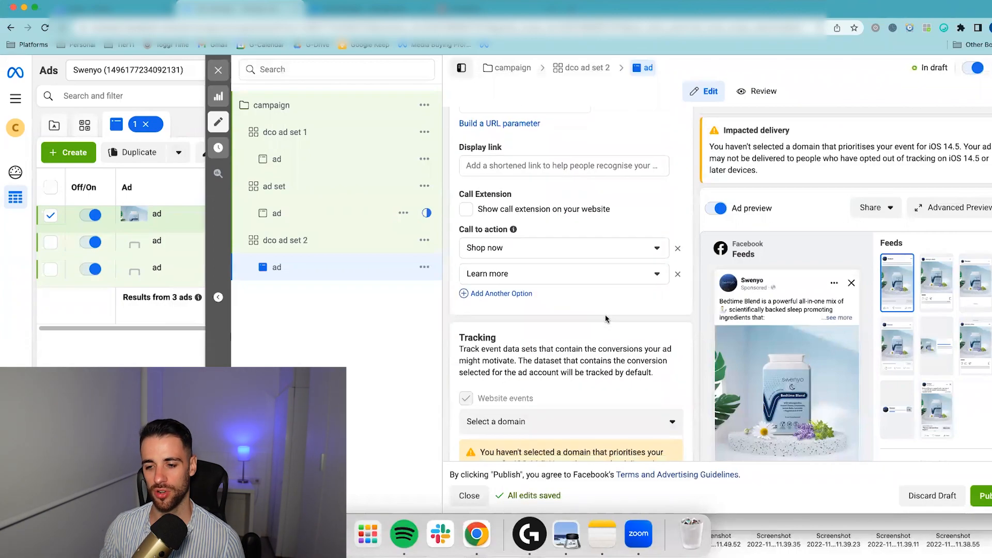
scroll(624, 310, "down", 8)
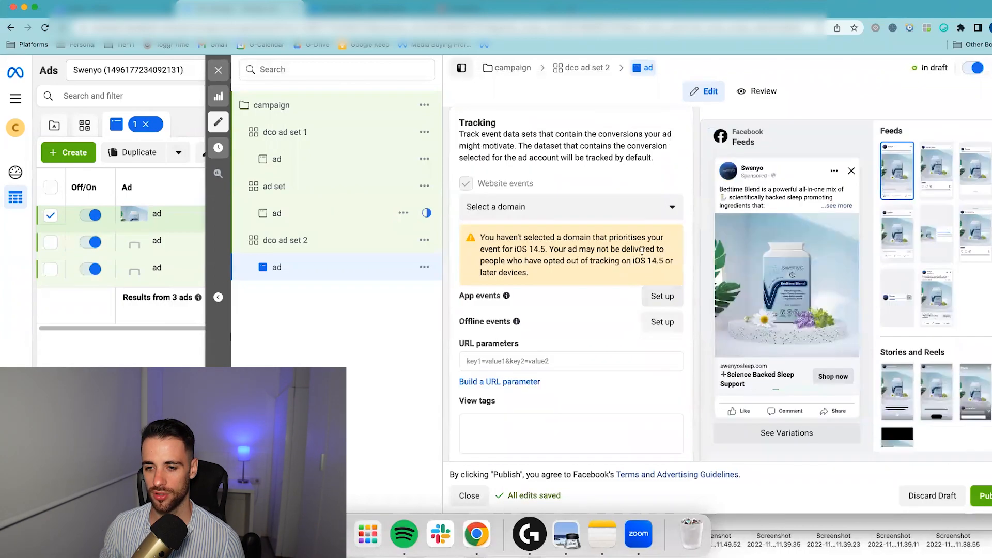
left_click(651, 209)
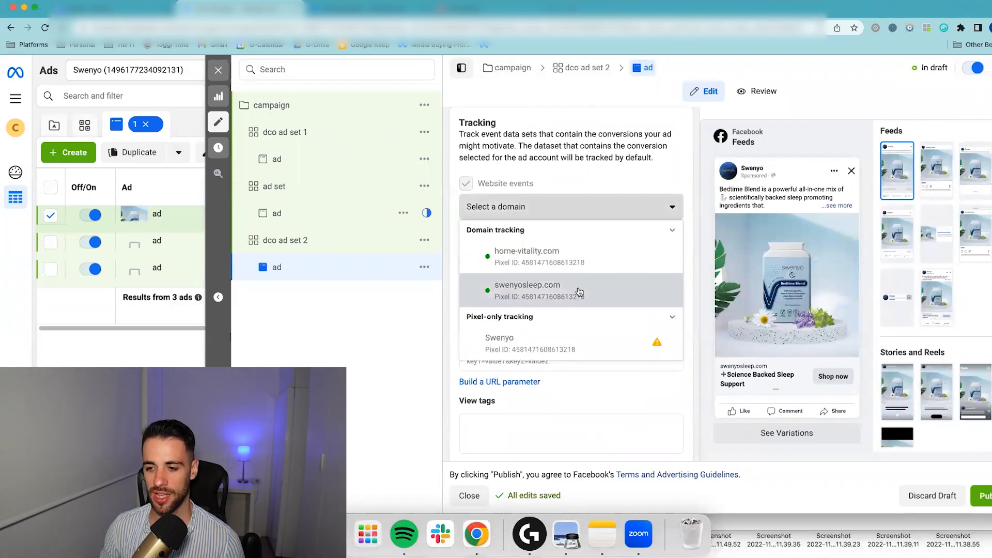
left_click(574, 291)
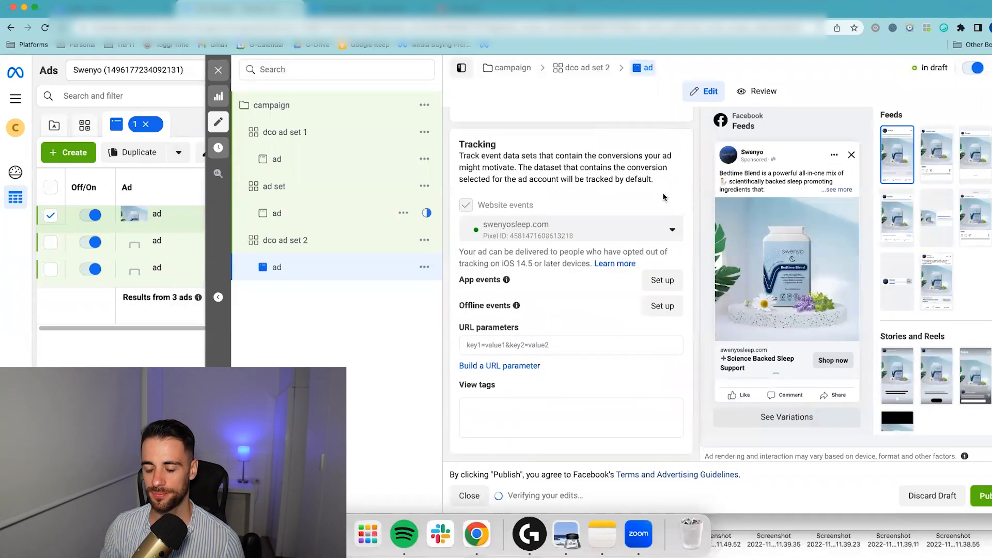
- Copy utm_source=facebook&utm_medium=cpc&utm_campaign={{campaign.name}}&utm_term={{adset.name}}&utm_content={{ad.name}} from Notes into the ad's URL parameters
left_click(602, 534)
left_click_drag(800, 392, 348, 394)
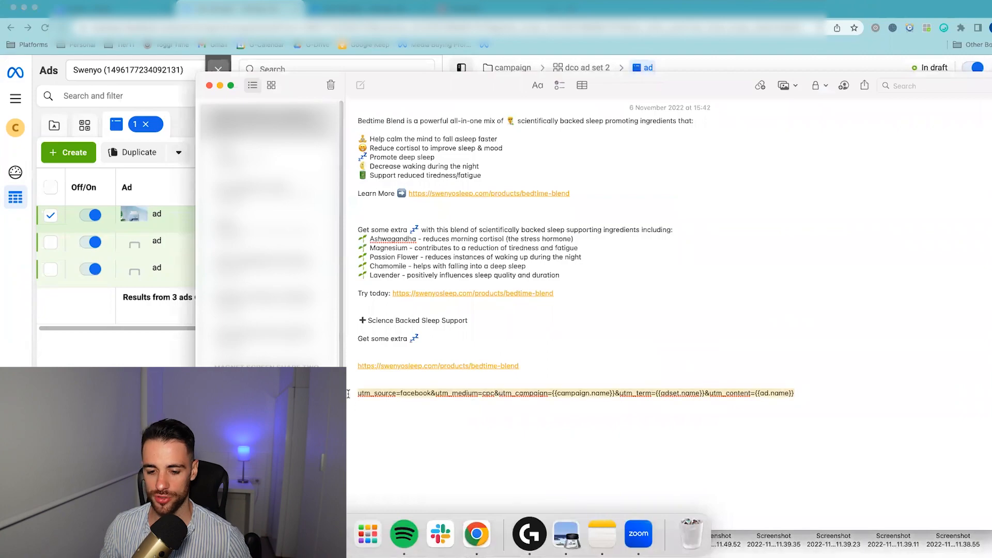
key("super+c")
key("super+Tab")
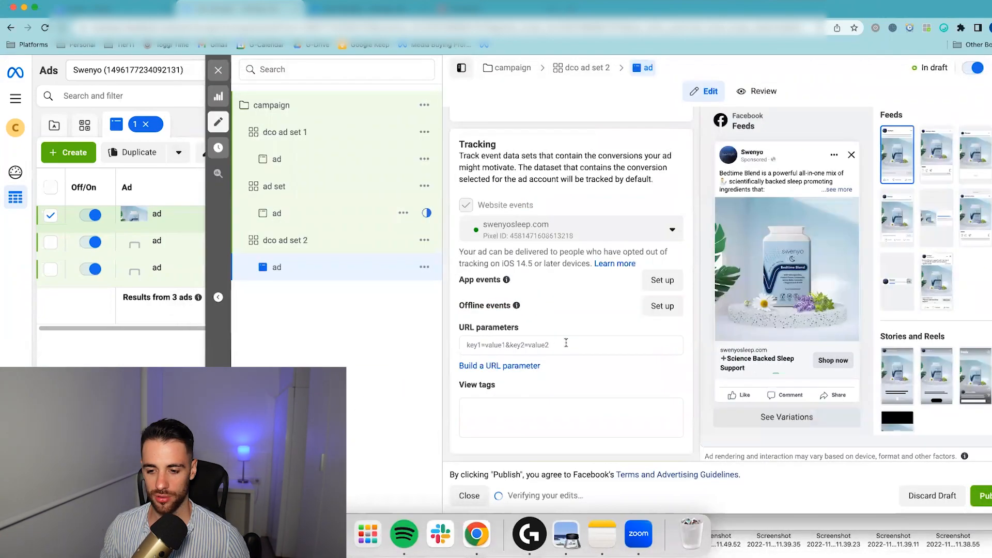
left_click(551, 343)
key("super+v")
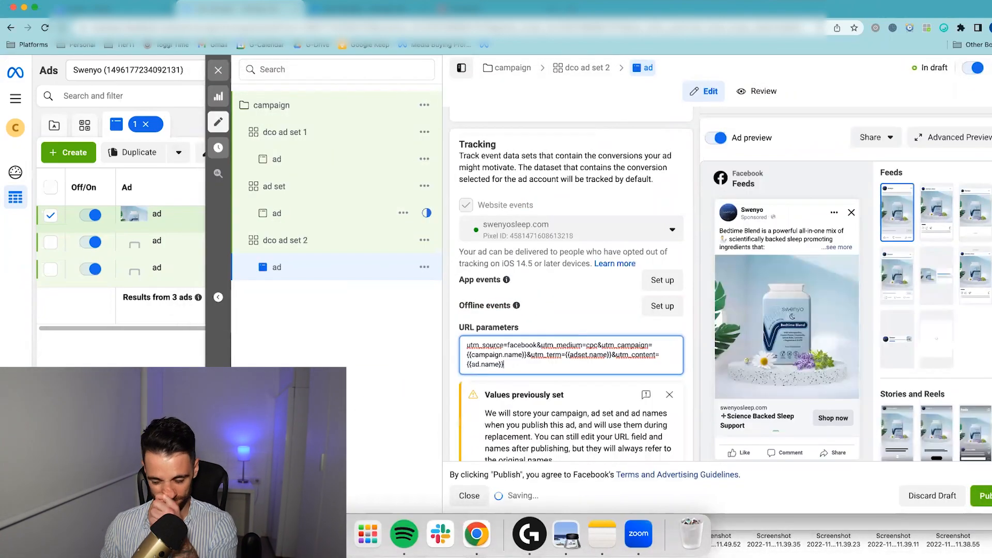
left_click(678, 334)
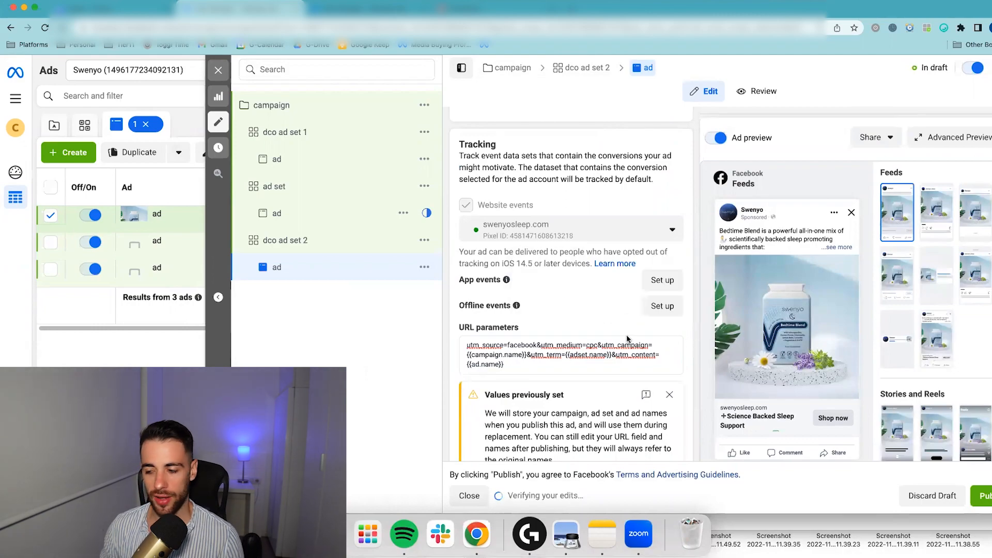
- Check the schedule and audience settings of dco ad set 1, closing the editor and clearing the ad set selection when done
scroll(625, 335, "up", 6)
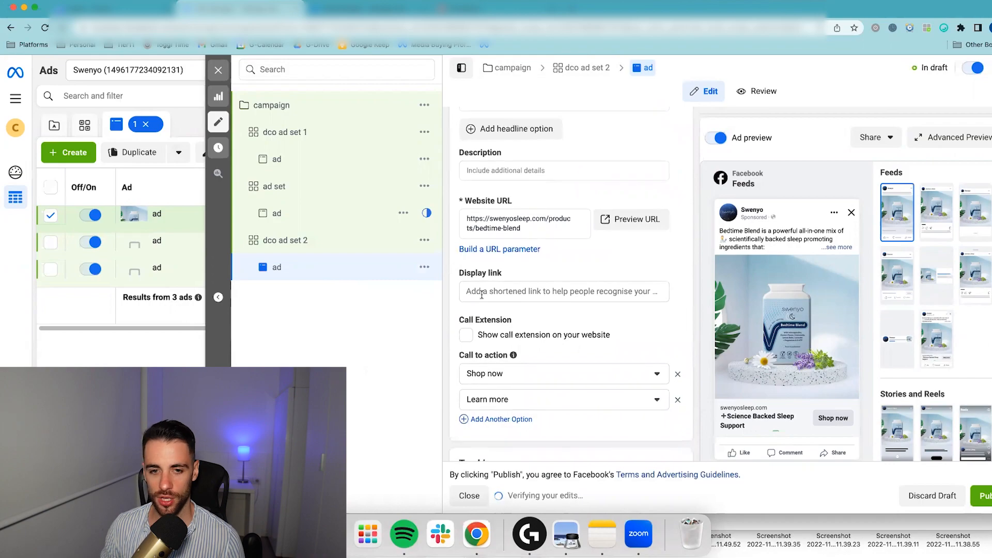
left_click(304, 134)
scroll(541, 282, "down", 10)
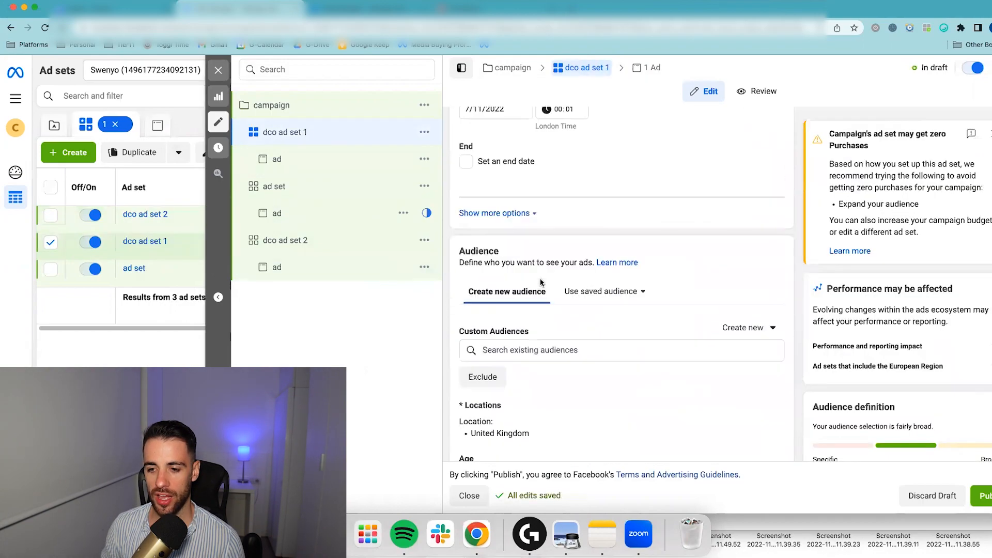
scroll(541, 283, "down", 2)
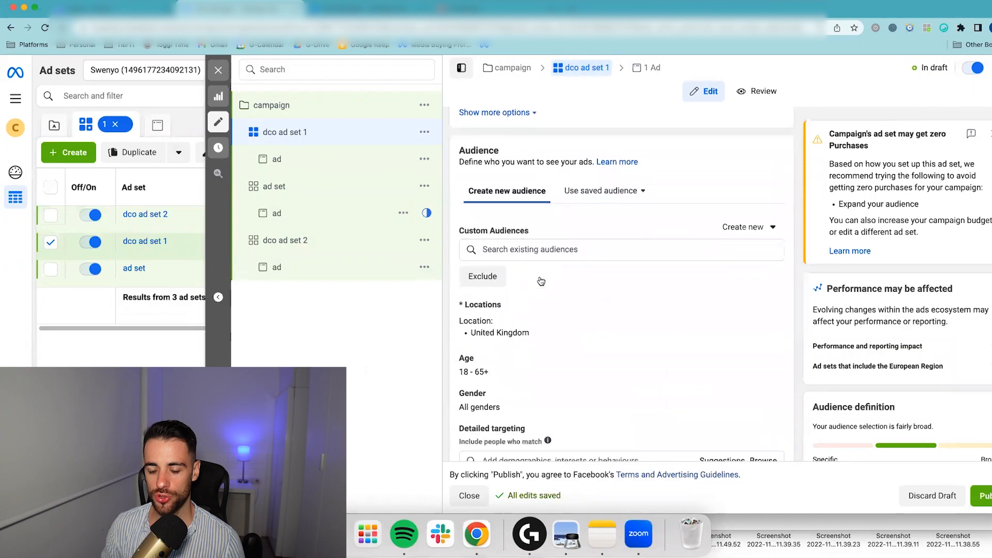
left_click(218, 70)
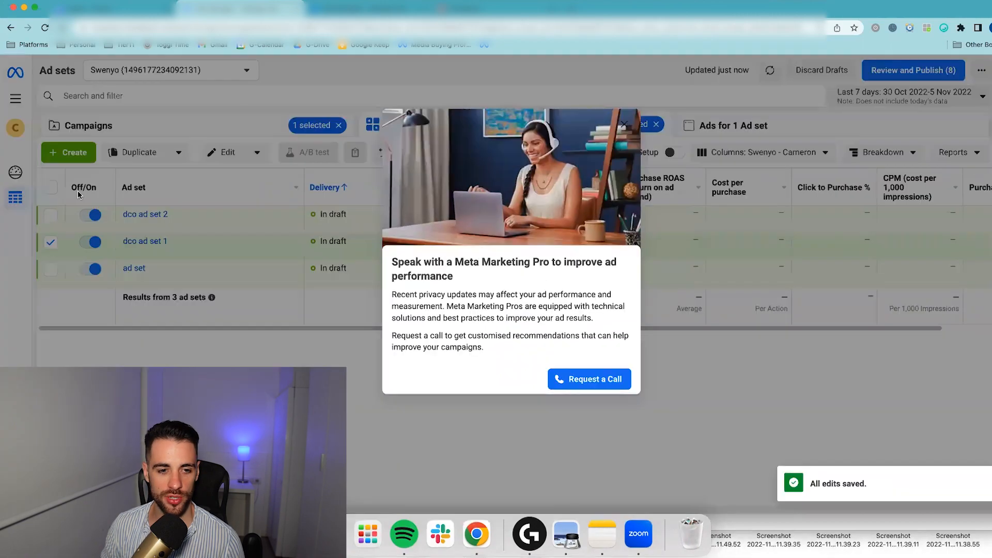
left_click(624, 125)
left_click(50, 247)
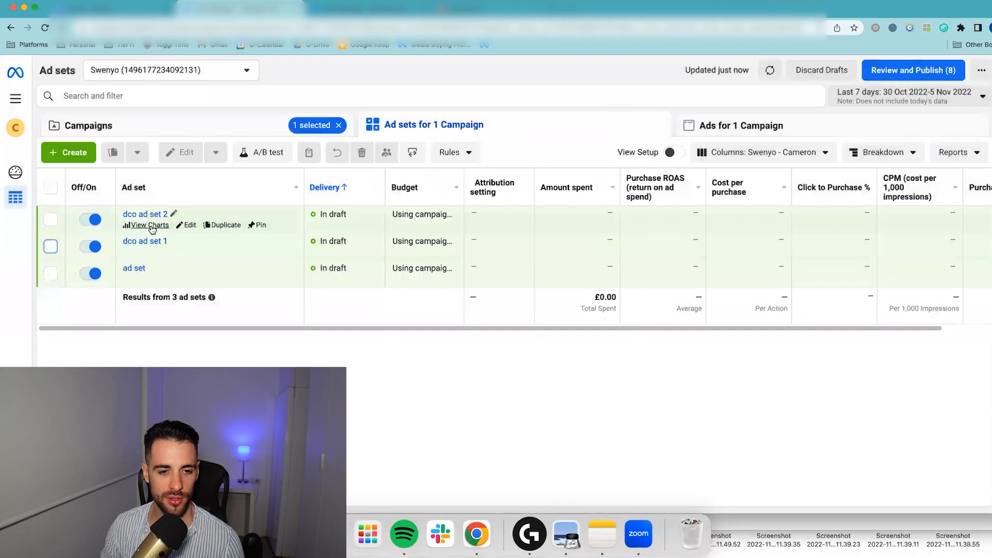
- Reopen the ad set editor and examine dco ad set 1's placements and its ad's text fields alongside the ad in dco ad set 2
left_click(187, 226)
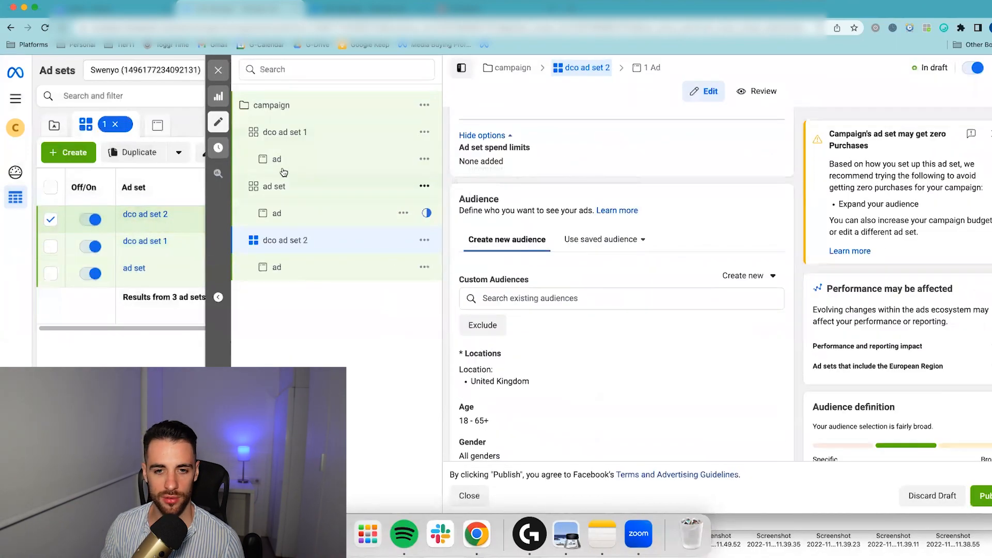
left_click(284, 137)
scroll(626, 310, "down", 10)
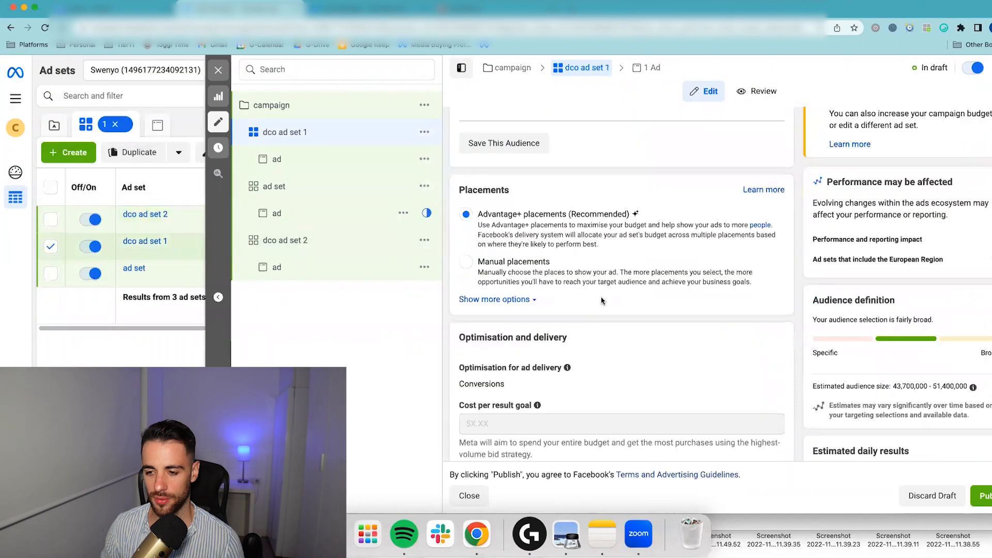
left_click(287, 165)
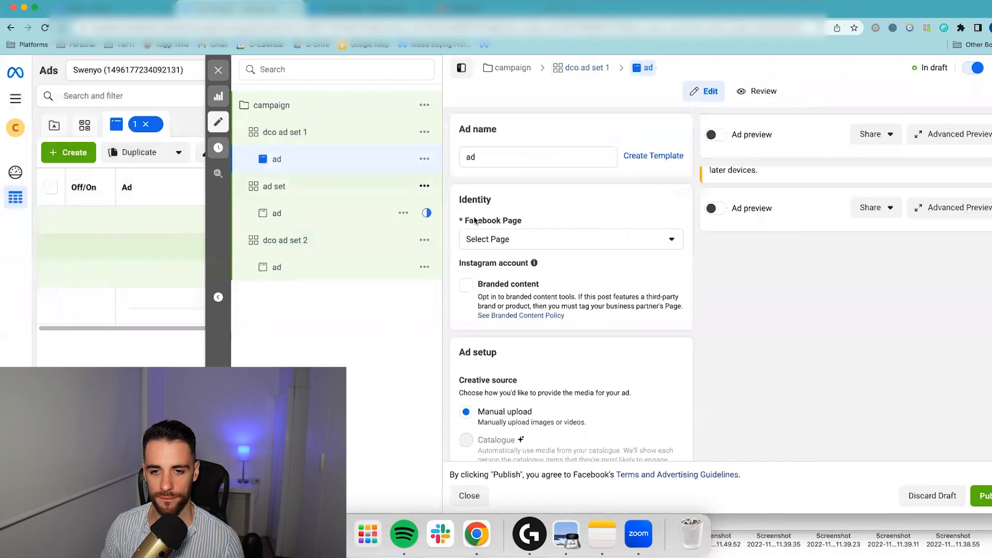
scroll(560, 266, "down", 10)
scroll(559, 267, "down", 10)
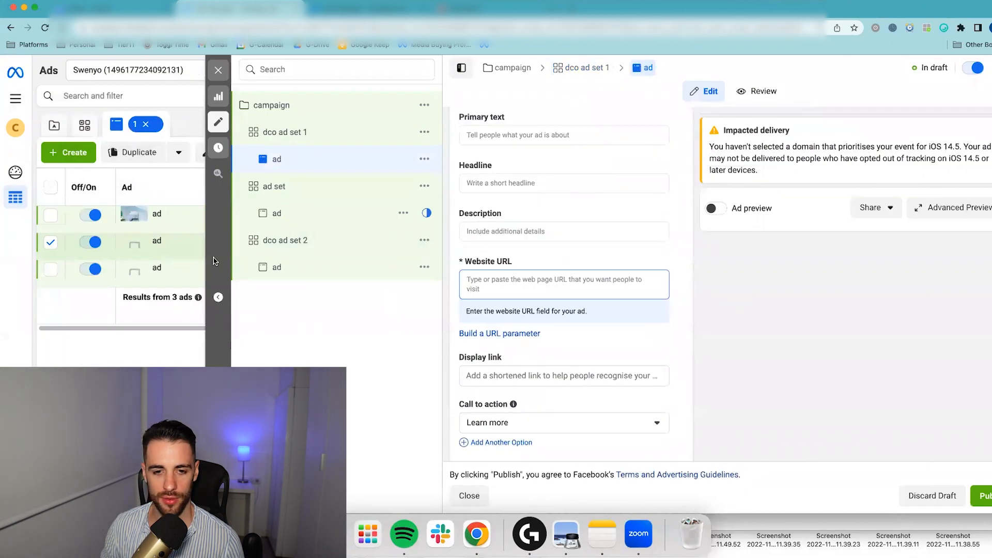
left_click(279, 267)
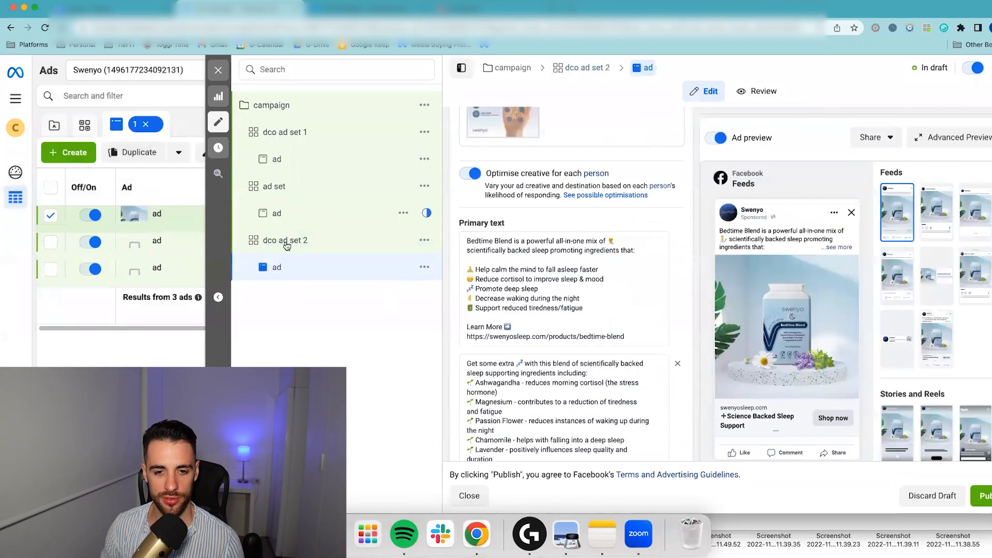
- Delete dco ad set 1 from the campaign
left_click(282, 135)
left_click(424, 131)
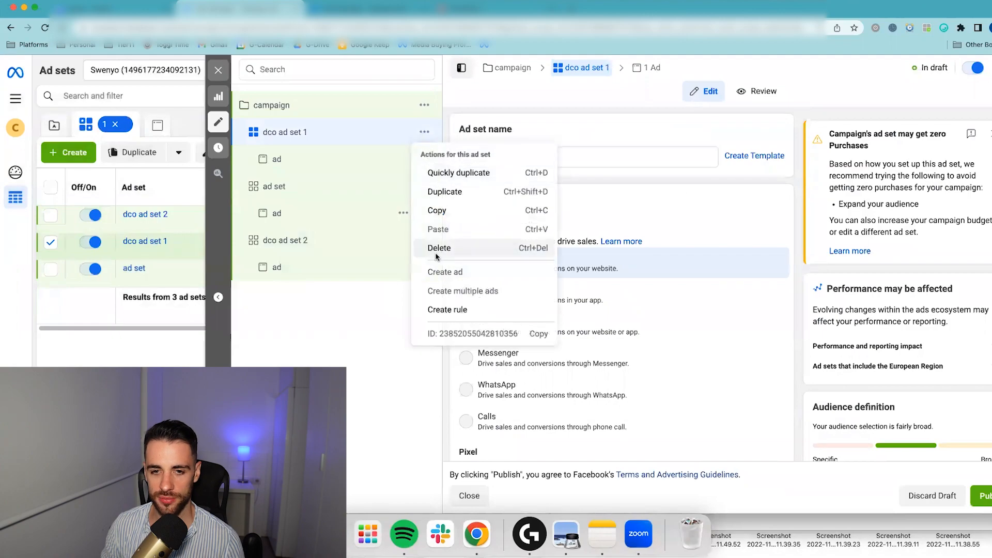
left_click(435, 256)
left_click(599, 238)
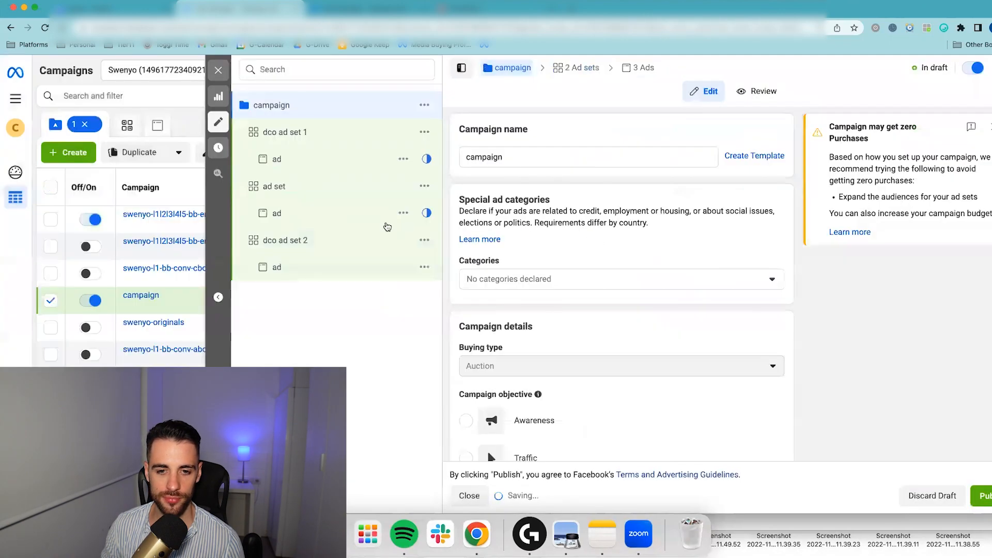
- Duplicate dco ad set 2 once within the original campaign, keeping existing reactions, comments and shares on new ads
left_click(424, 186)
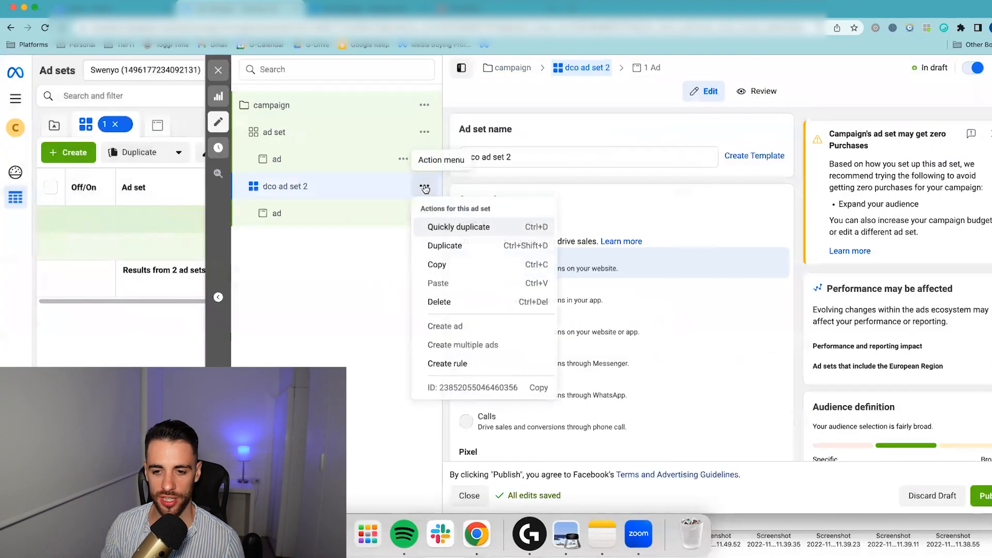
left_click(449, 246)
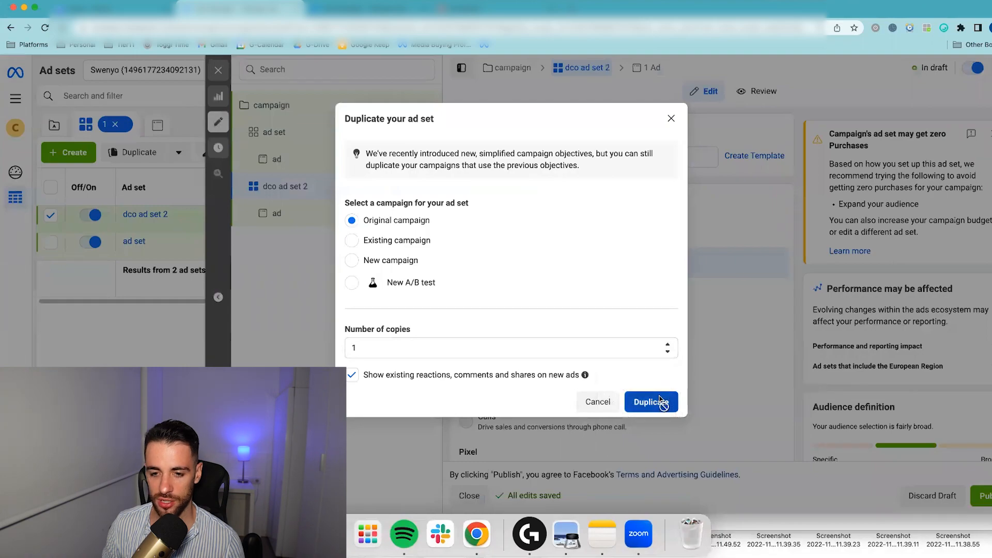
left_click(651, 402)
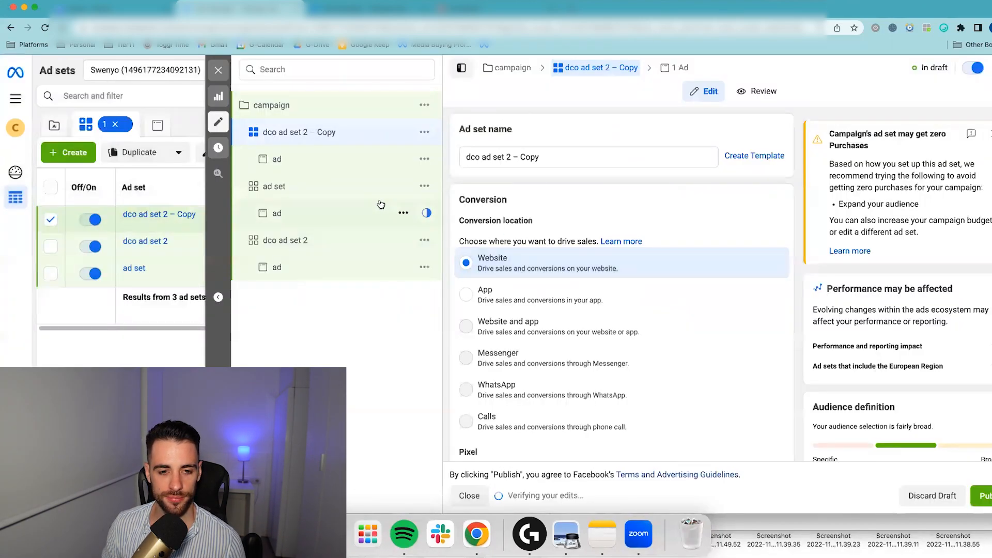
- Rename the duplicated ad set as dco ad set 1
left_click(424, 132)
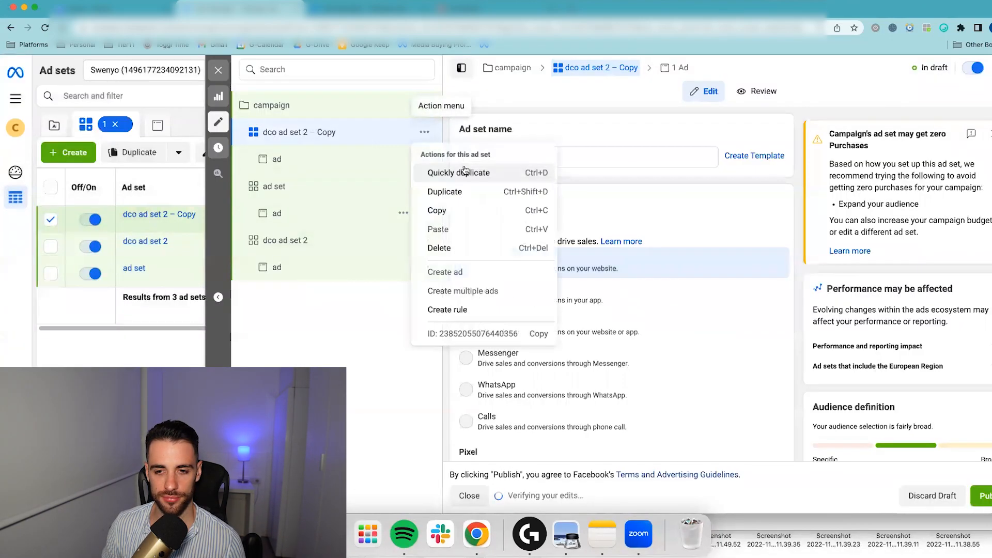
left_click(627, 161)
left_click_drag(512, 156, 605, 157)
key("BackSpace")
key("BackSpace")
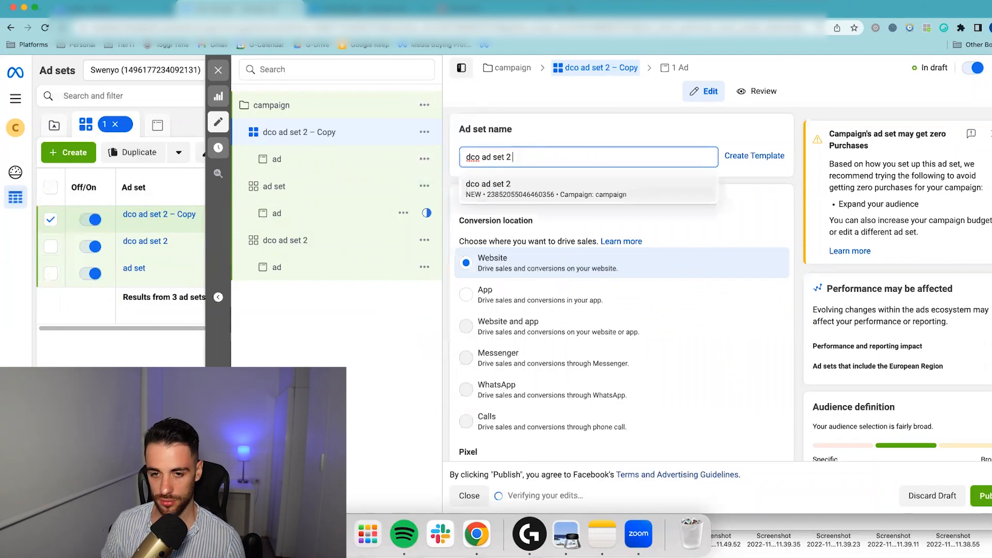
type("1")
left_click(637, 123)
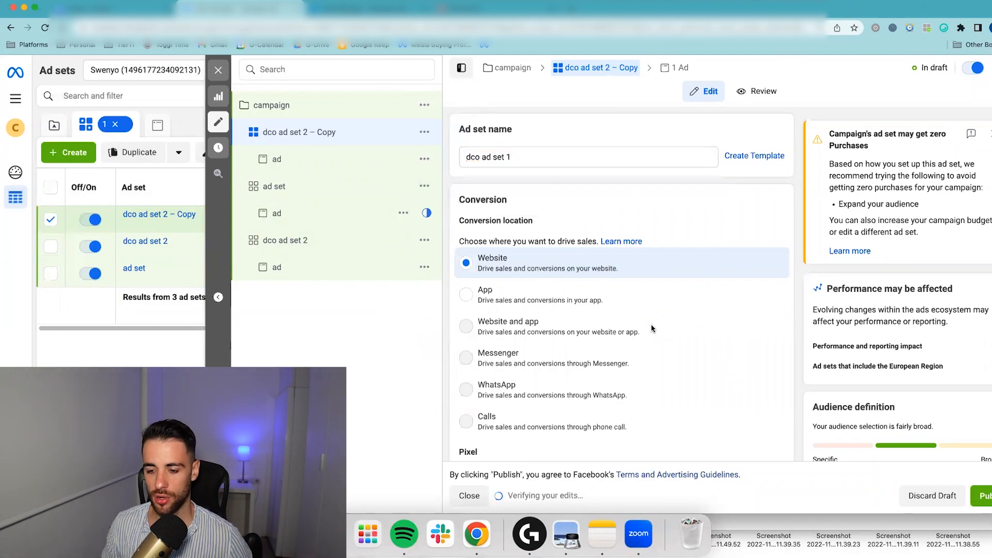
- Check the conversion event, dynamic creative, schedule and audience settings of the new dco ad set 1
scroll(577, 288, "down", 10)
scroll(577, 288, "down", 10)
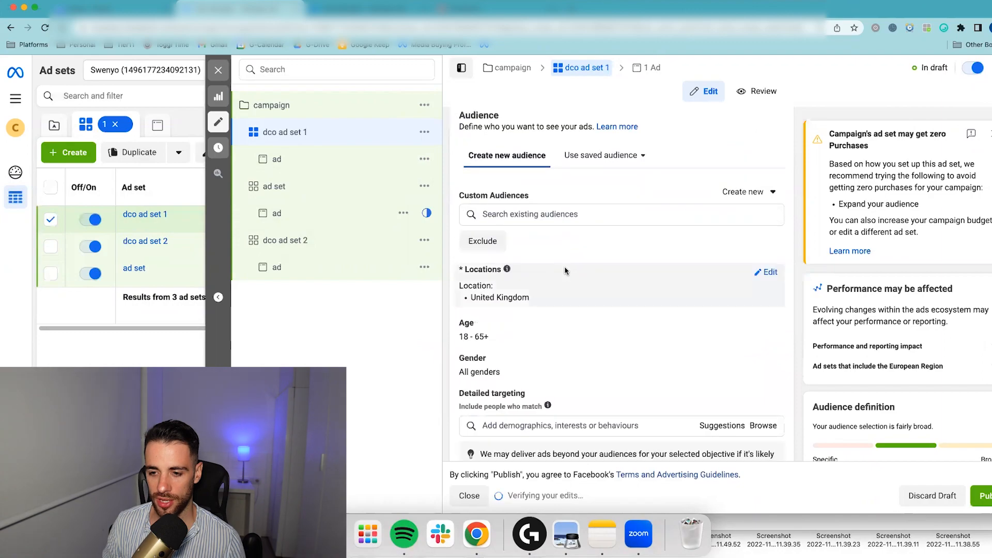
scroll(562, 265, "up", 8)
scroll(563, 269, "up", 4)
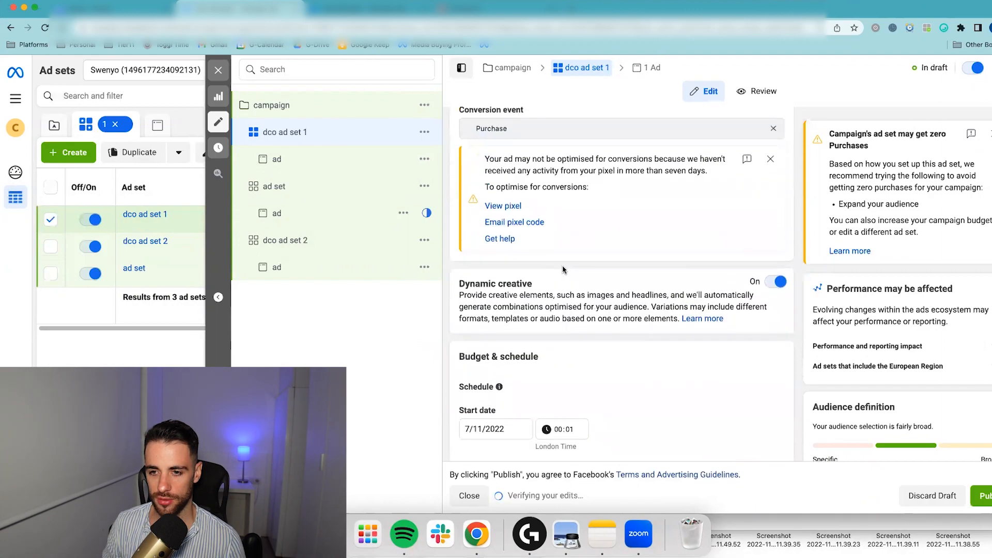
scroll(562, 265, "down", 10)
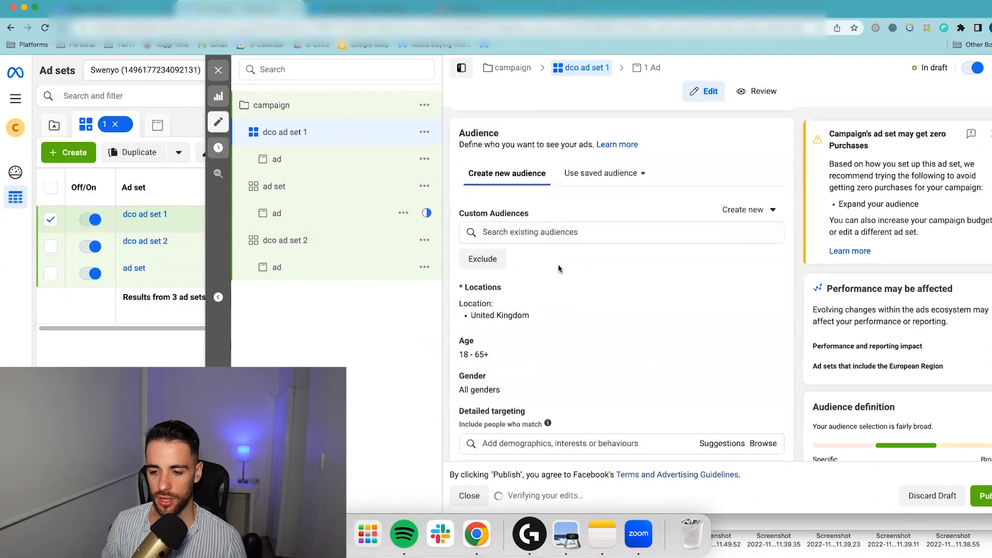
scroll(558, 265, "down", 10)
- Remove all three inherited images from the ad in dco ad set 1
left_click(323, 159)
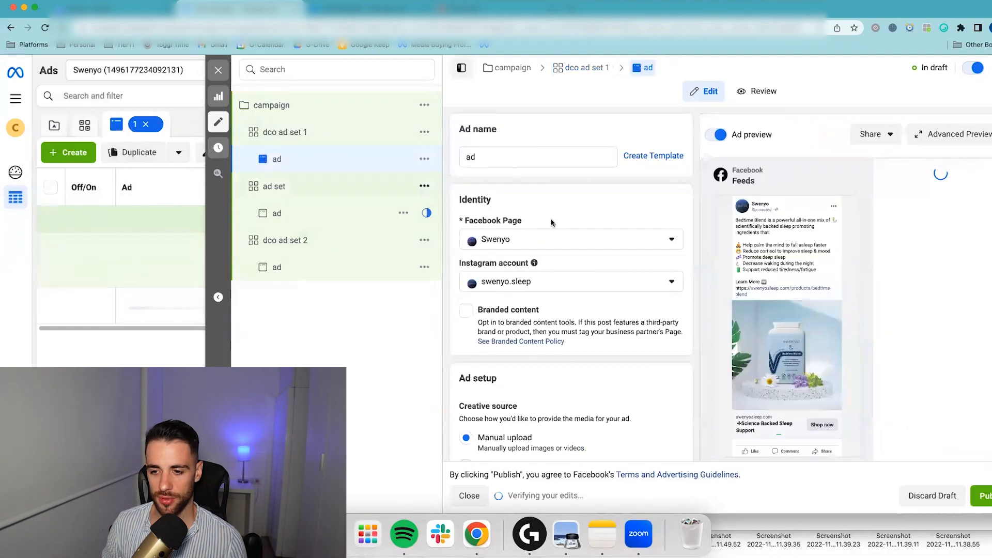
scroll(551, 221, "down", 10)
scroll(535, 219, "down", 5)
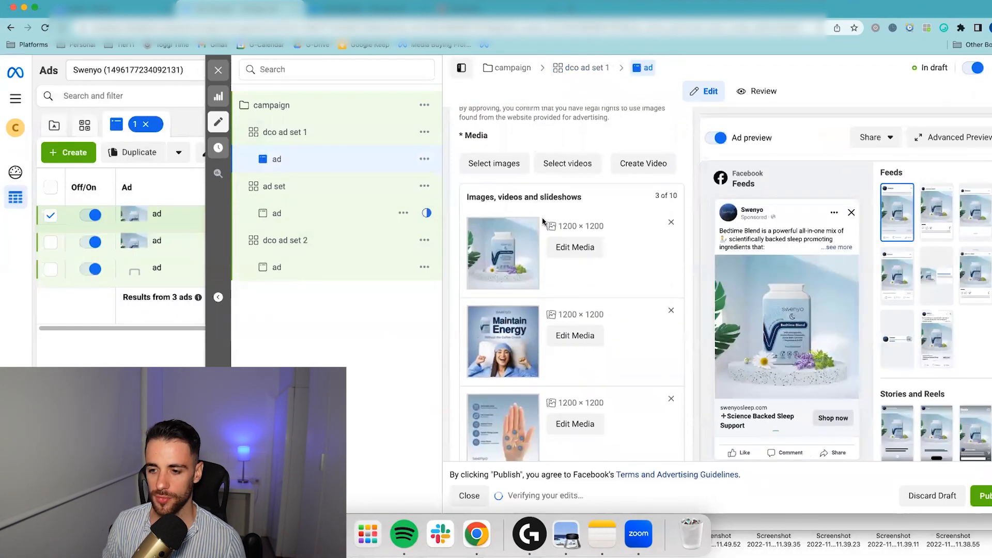
left_click(670, 178)
left_click(671, 174)
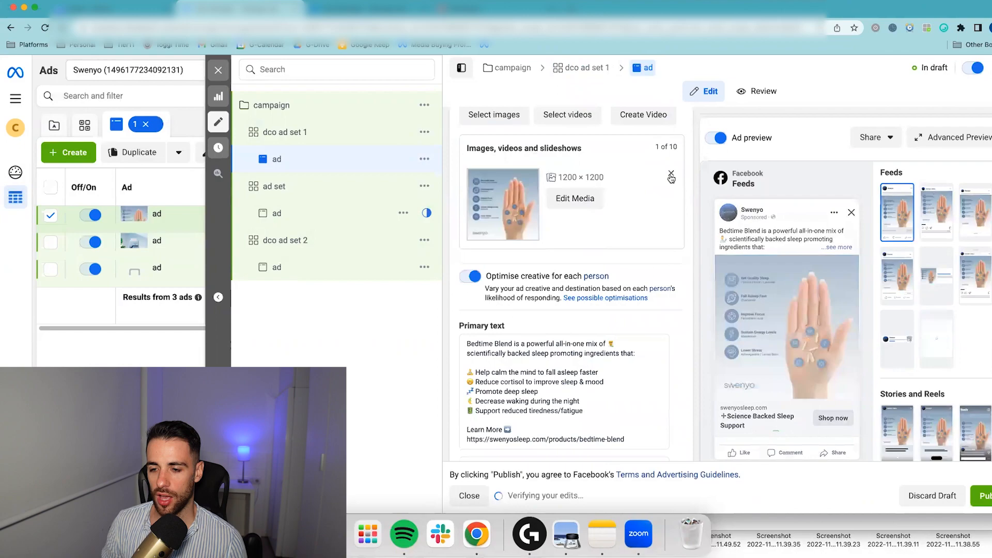
left_click(671, 175)
scroll(508, 357, "down", 1)
scroll(509, 356, "up", 3)
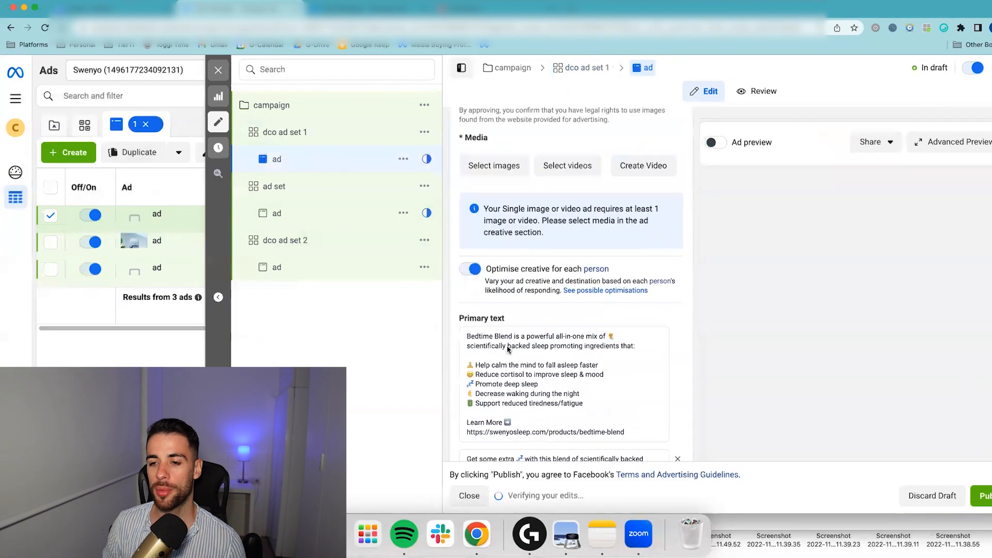
- Add the night-sky bottle and Good Night Instagram images plus the "Mind-Calming Ingredients Backed by Science" image to dco ad set 1's ad
left_click(494, 186)
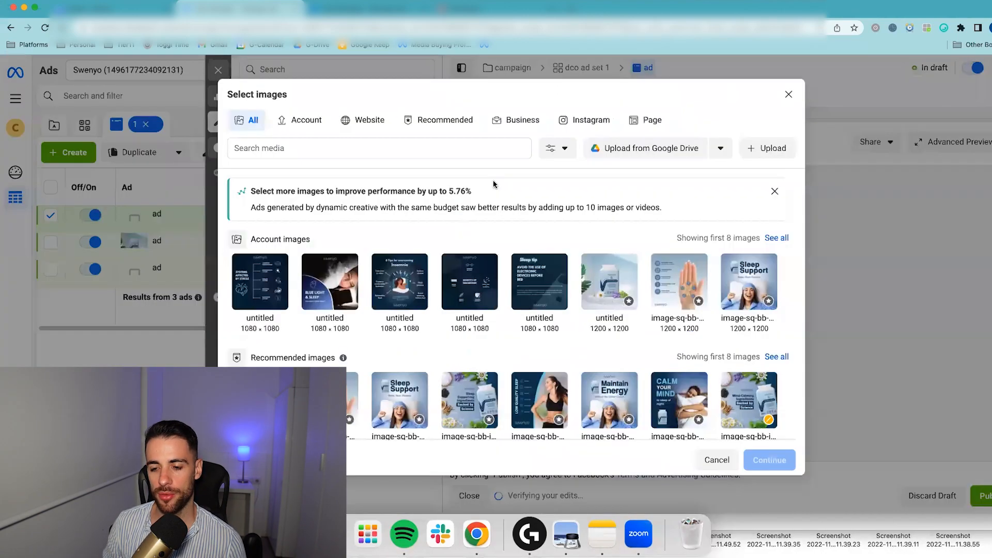
scroll(679, 356, "down", 2)
scroll(680, 356, "down", 3)
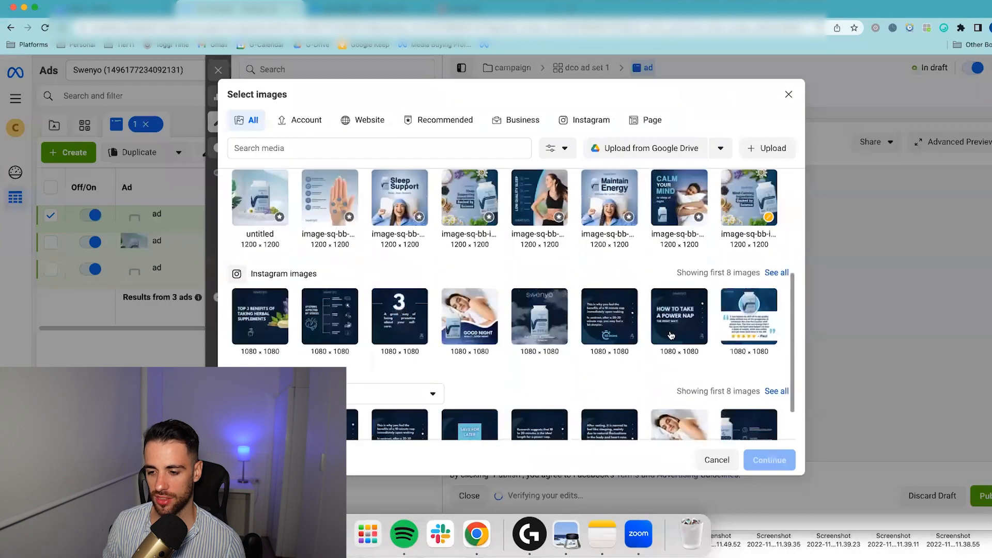
left_click(551, 327)
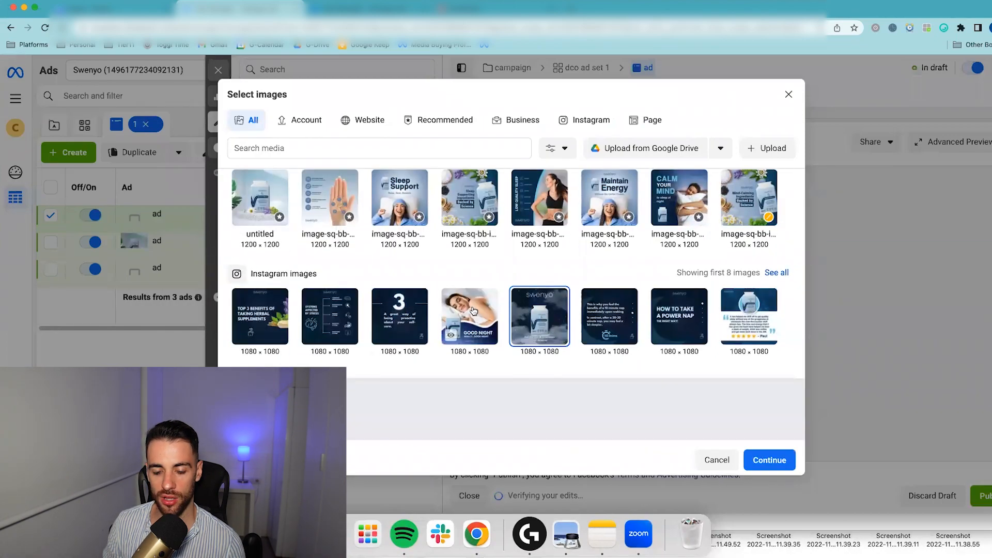
left_click(473, 315)
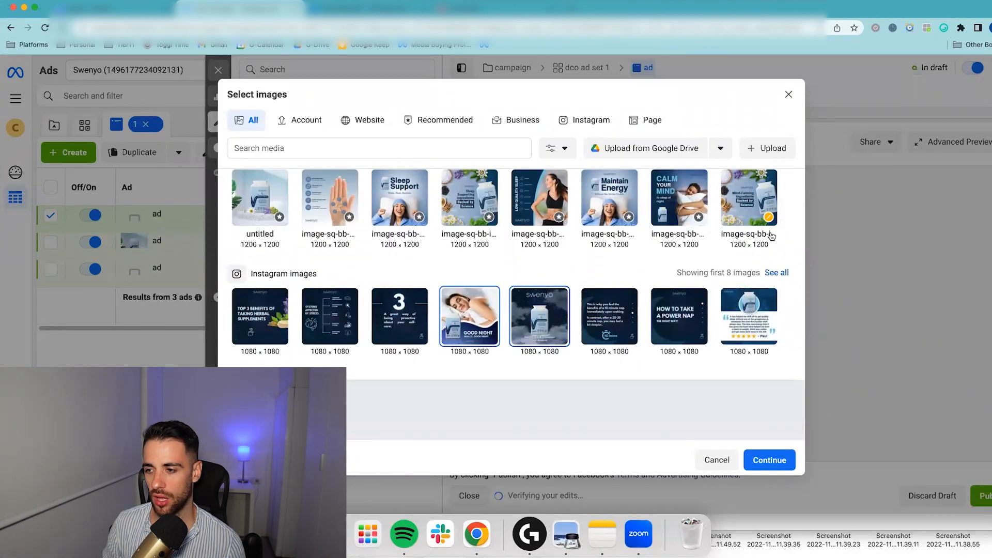
left_click(759, 212)
left_click(769, 459)
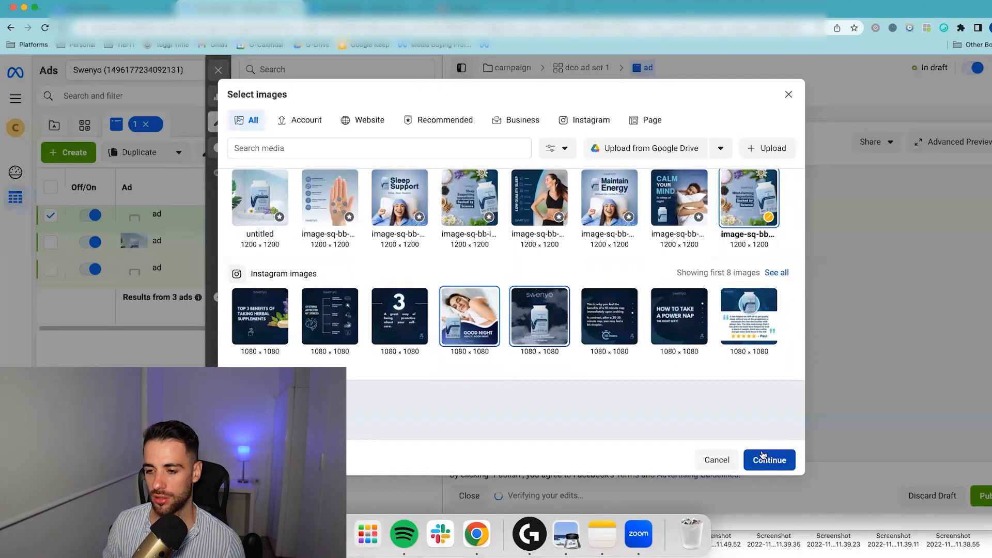
- Examine the images, primary texts, headlines, website URL and calls to action of dco ad set 1's ad
scroll(559, 371, "down", 10)
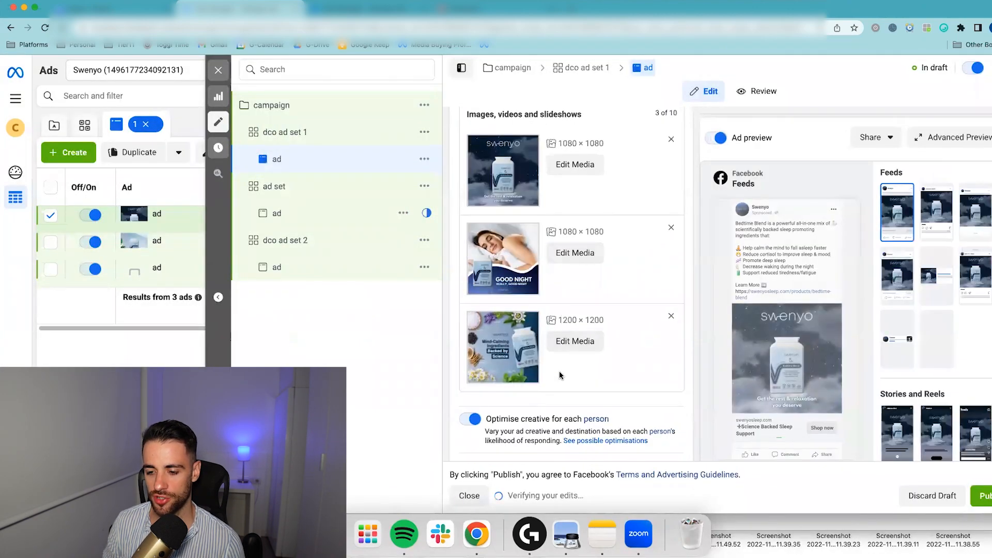
scroll(529, 369, "down", 7)
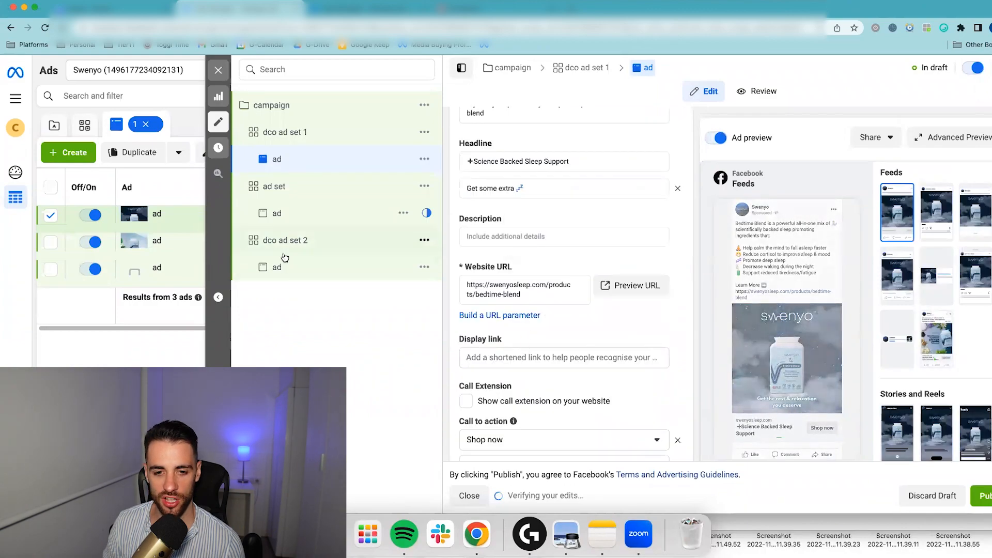
scroll(578, 342, "down", 5)
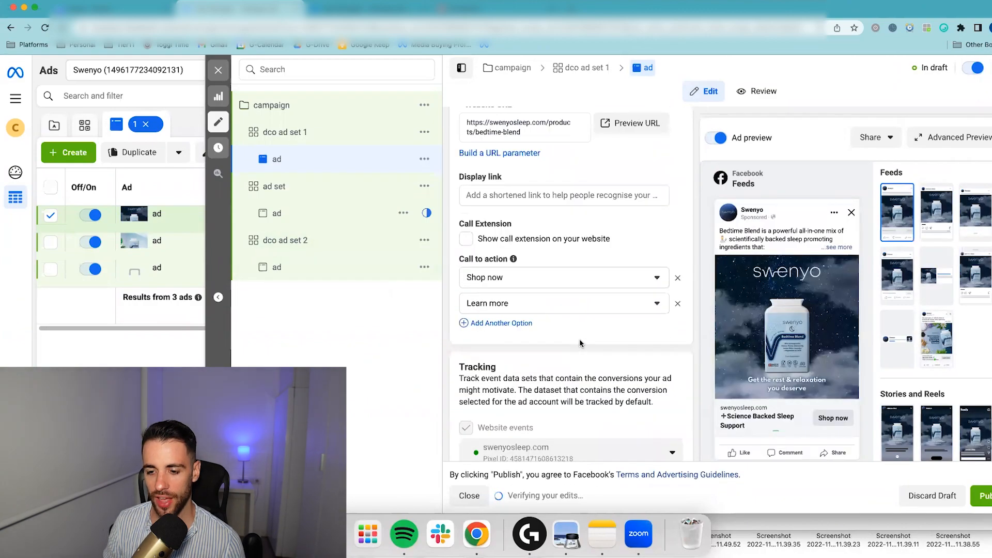
scroll(578, 340, "up", 8)
scroll(578, 341, "up", 5)
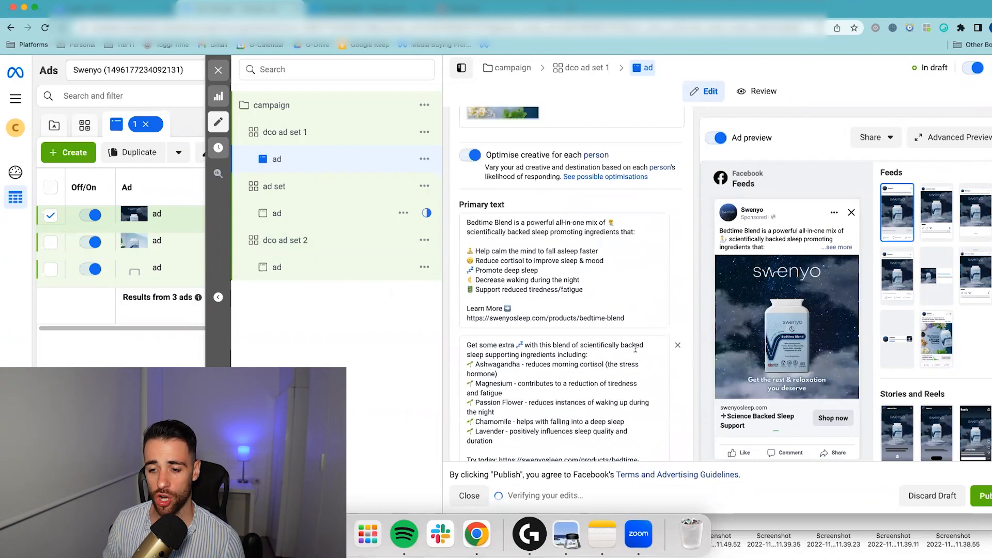
scroll(592, 332, "up", 5)
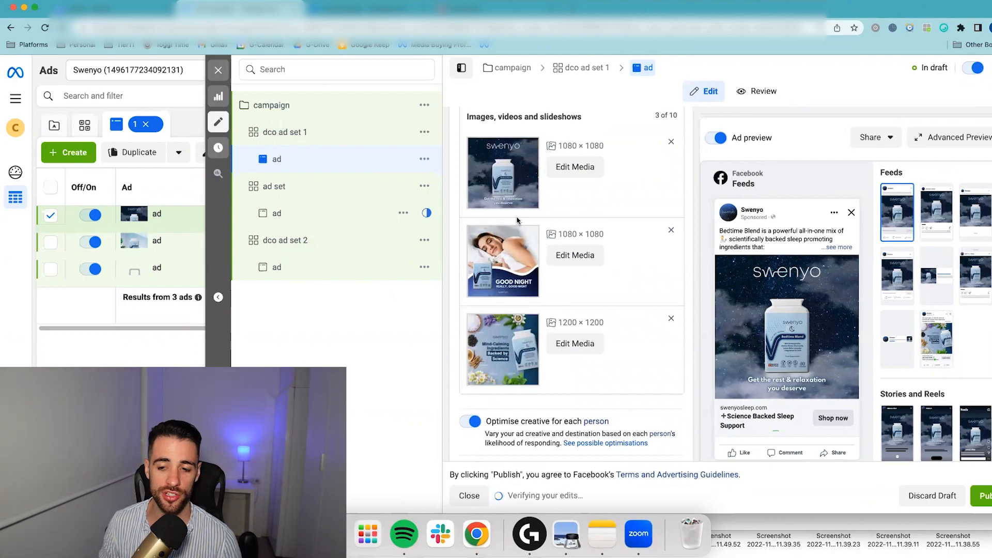
scroll(522, 221, "down", 4)
scroll(521, 223, "down", 8)
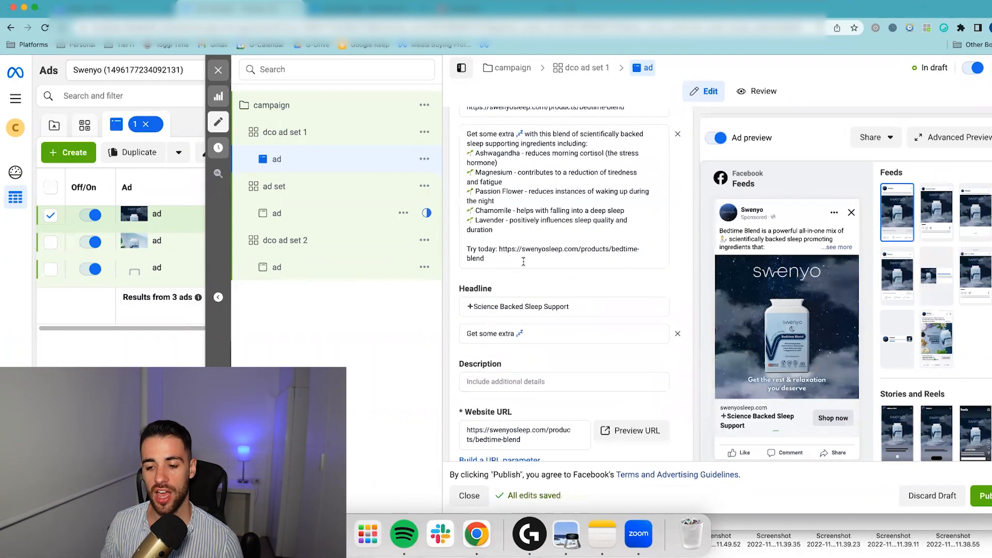
scroll(530, 303, "up", 10)
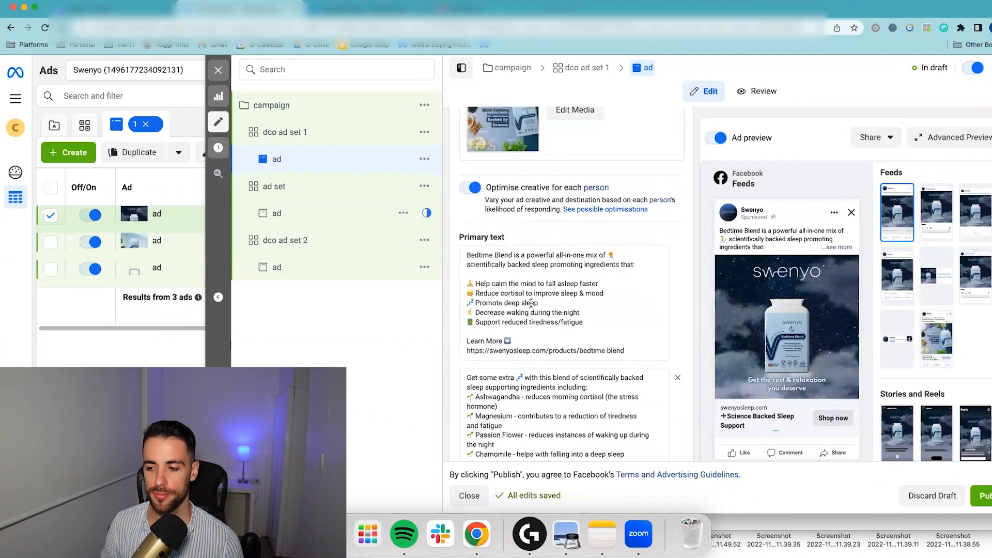
scroll(532, 308, "up", 5)
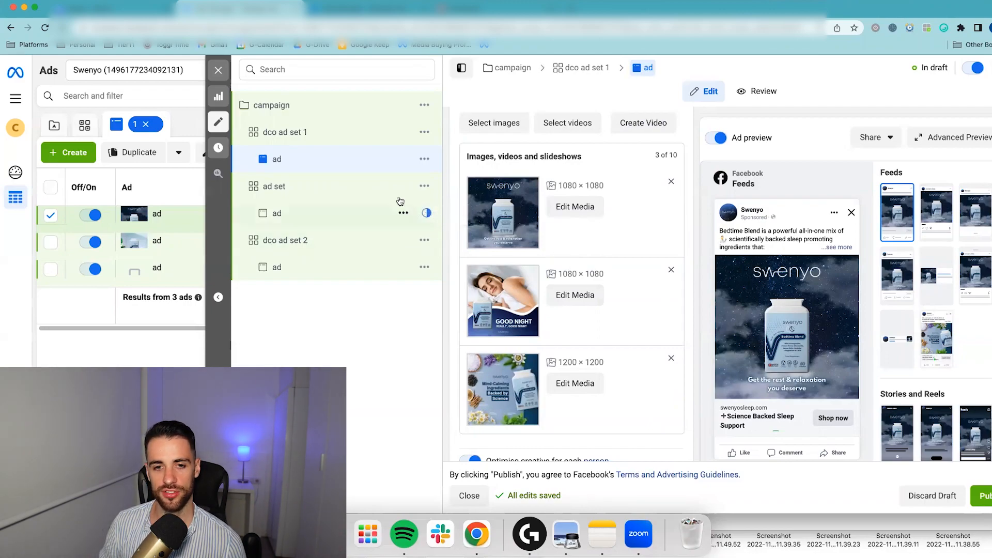
- Close the ad editor, dismiss the Meta Marketing Pro offer, and deselect dco ad set 1's ad
left_click(216, 69)
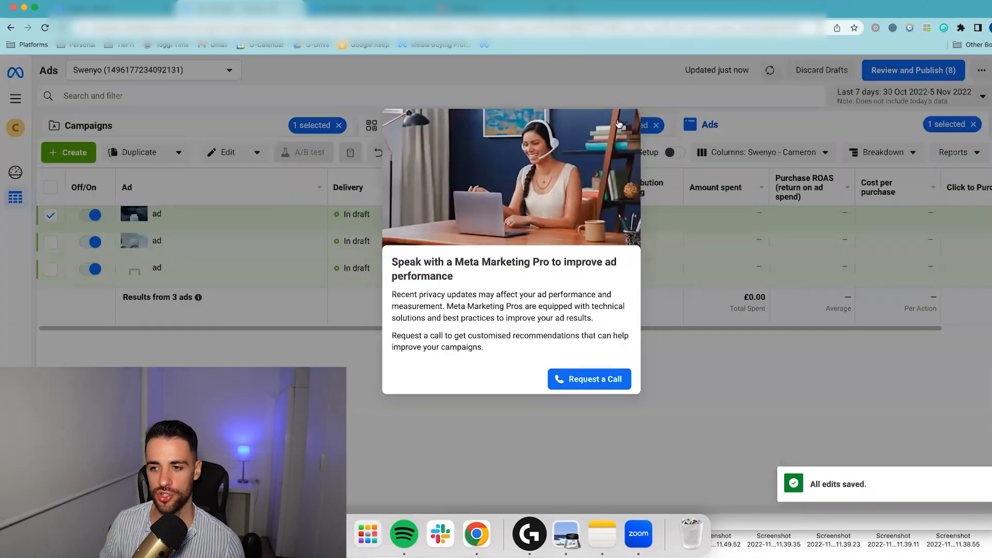
left_click(622, 124)
left_click(51, 219)
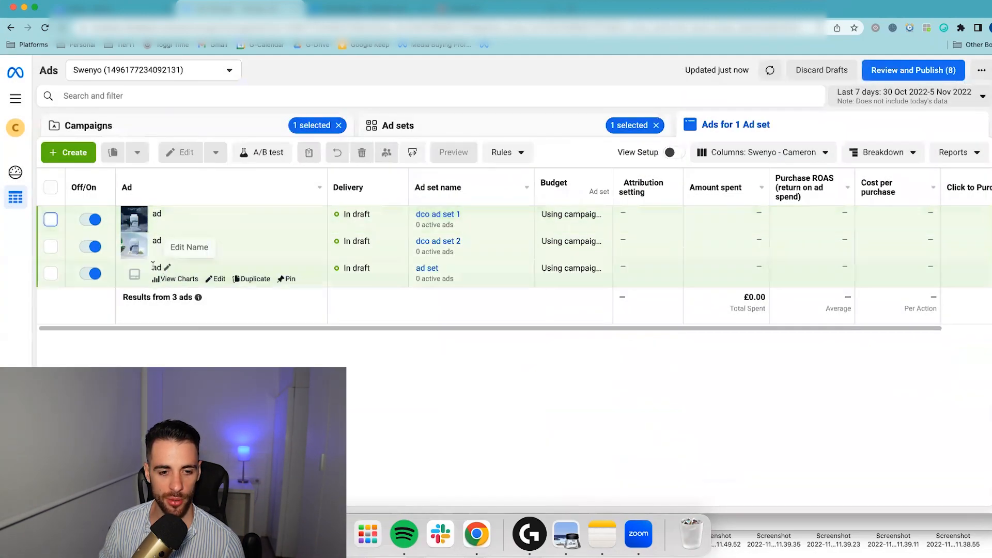
- View the existing-post ad in the editor, closing it and clearing the ad and ad set selections when done
left_click(220, 279)
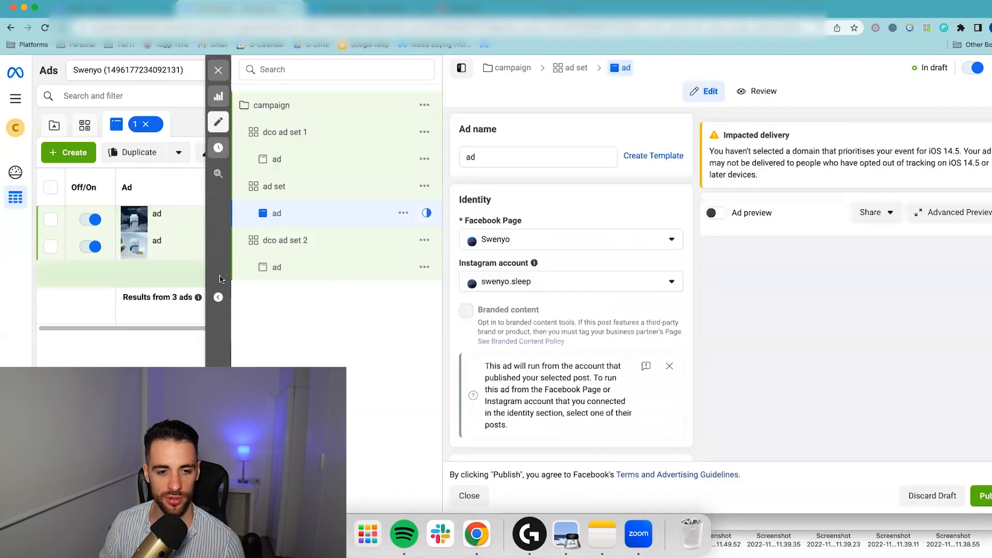
left_click(218, 70)
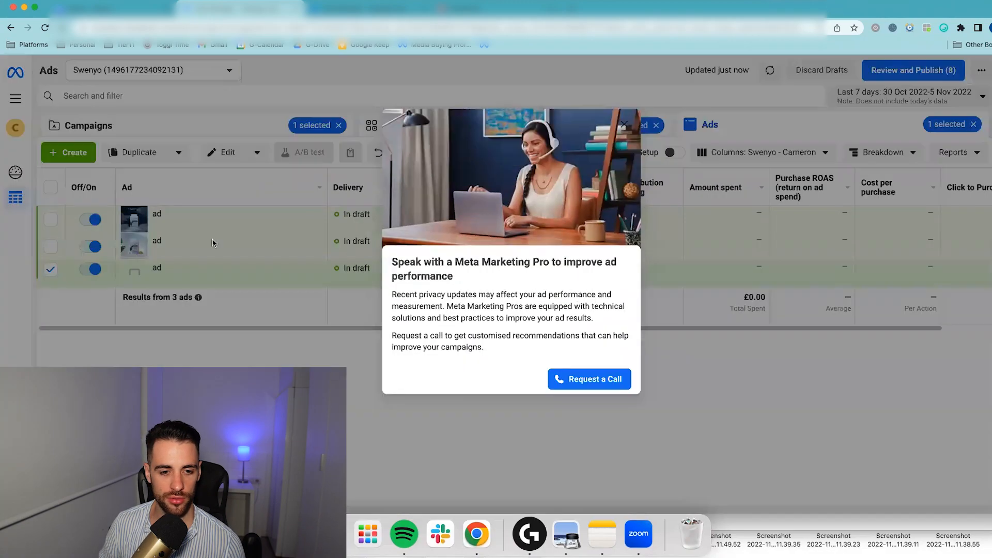
left_click(622, 126)
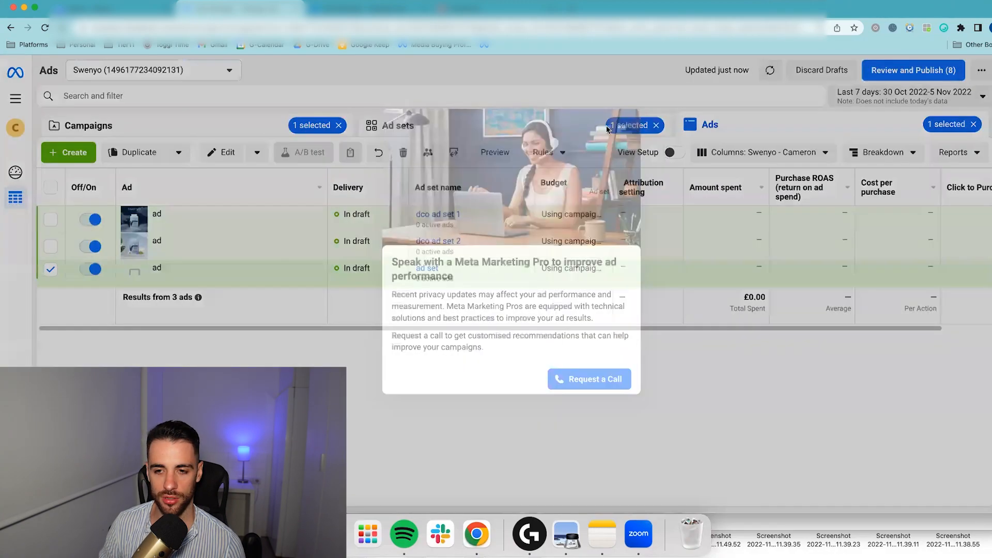
left_click(90, 274)
left_click(50, 273)
left_click(404, 129)
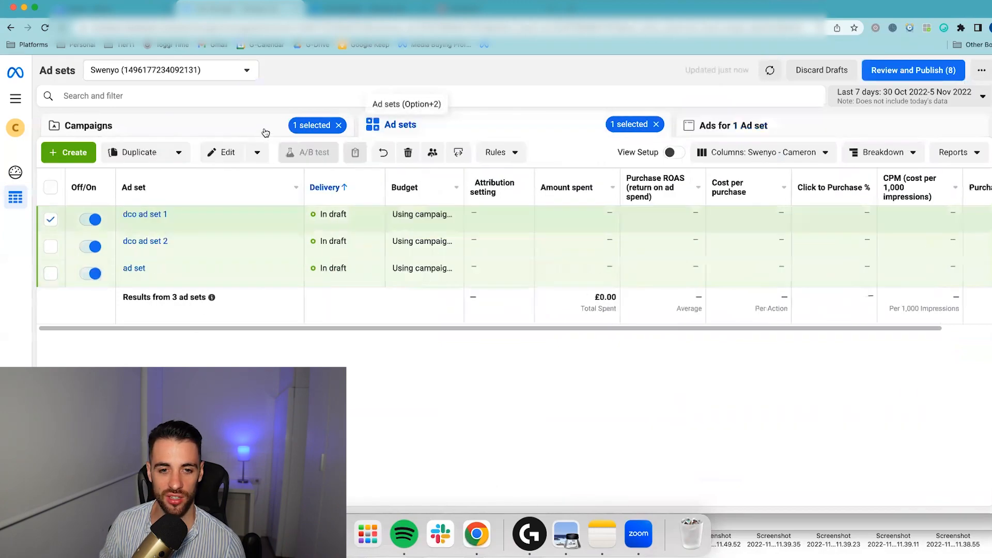
left_click(50, 220)
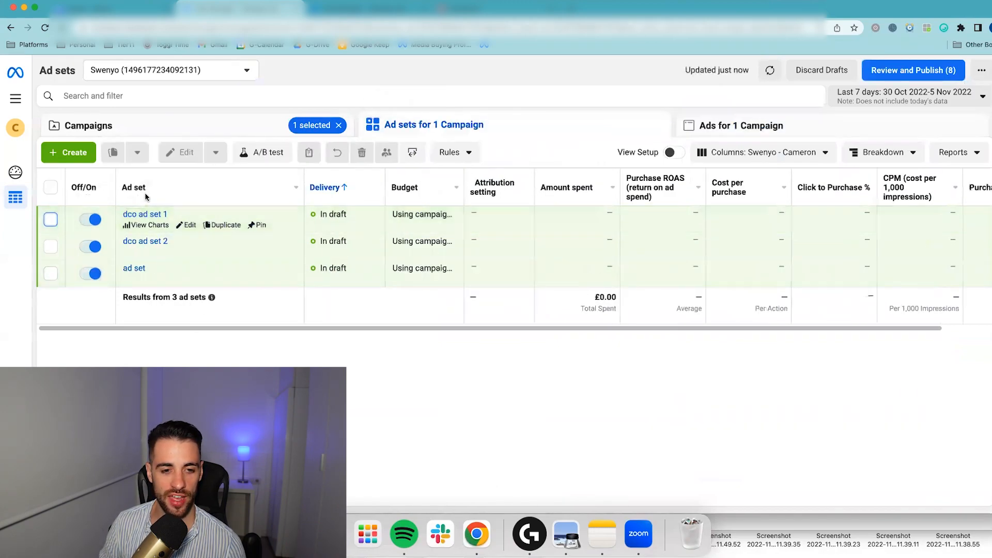
- Publish the £50 draft campaign with its ad sets and ads, closing the editor and dismissing the Meta Marketing Pro offer
left_click(232, 125)
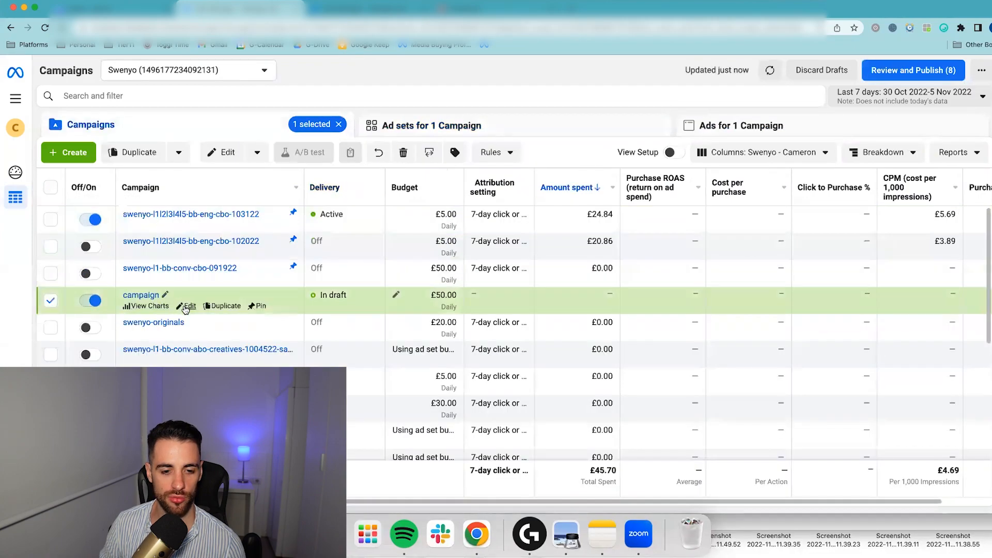
left_click(187, 306)
left_click(985, 496)
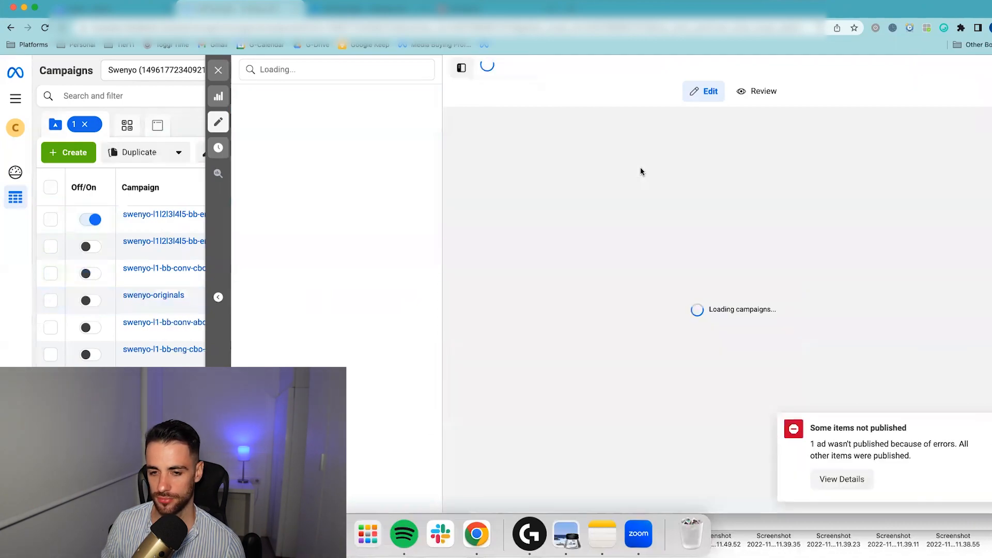
left_click(218, 71)
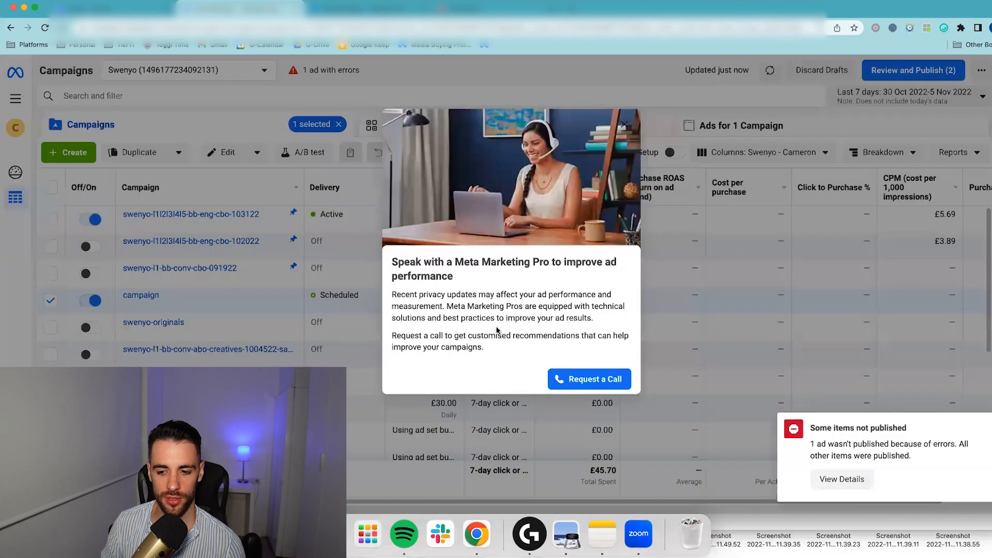
left_click(626, 127)
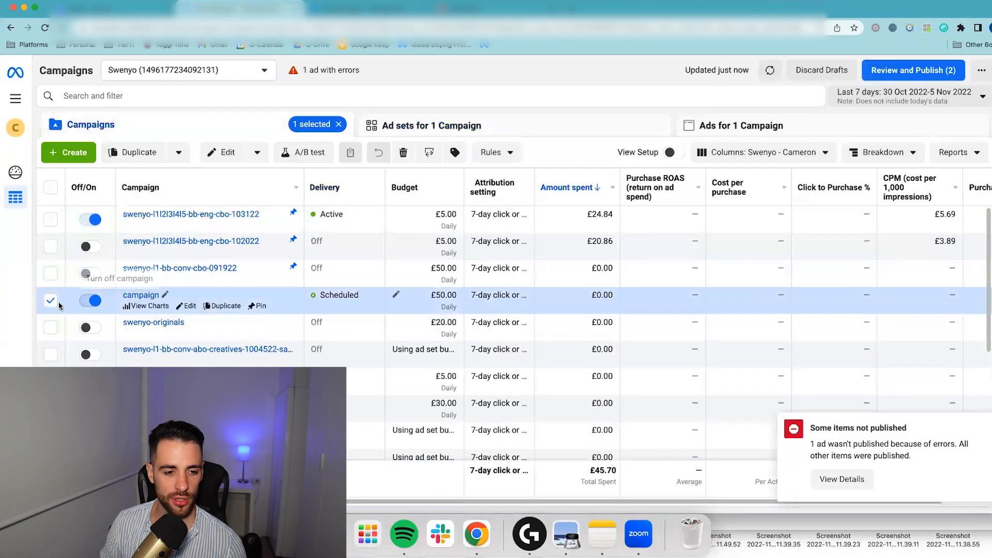
- Turn off the newly published campaign and open its ad sets
left_click(89, 300)
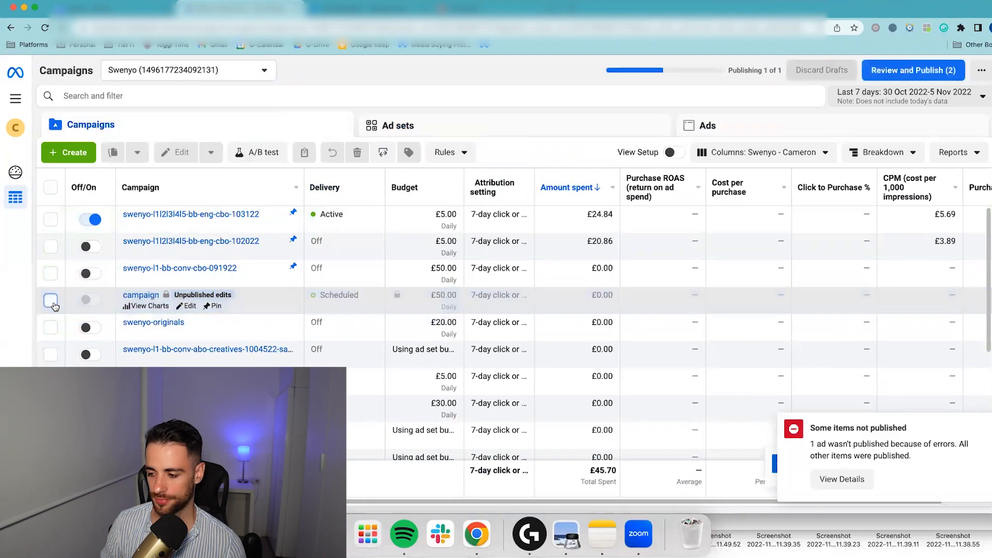
left_click(137, 295)
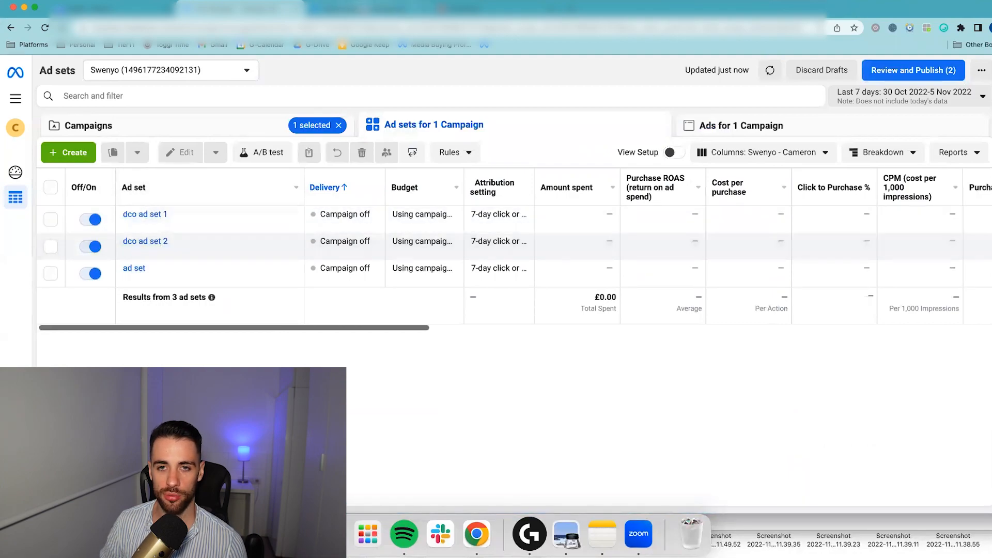
- In the other Ads Manager browser tab, open the ad inside the top-copy-refresh ad set ending in 091922 and view its performance columns
left_click(346, 9)
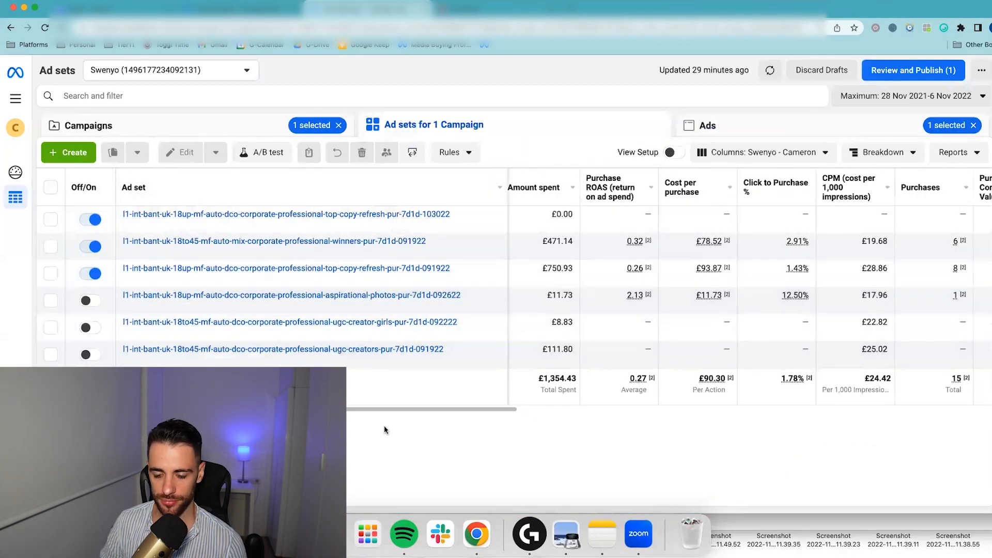
left_click_drag(440, 410, 343, 406)
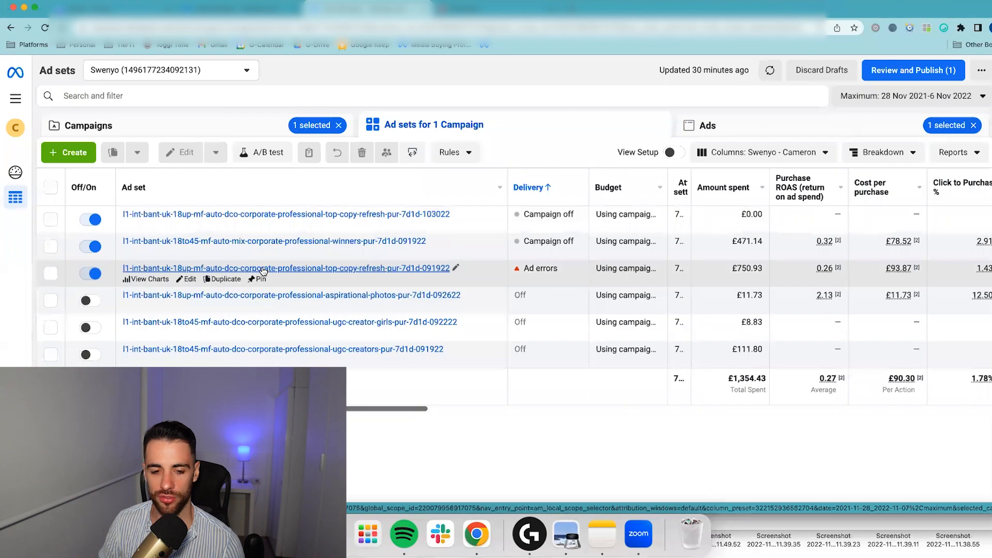
left_click(50, 273)
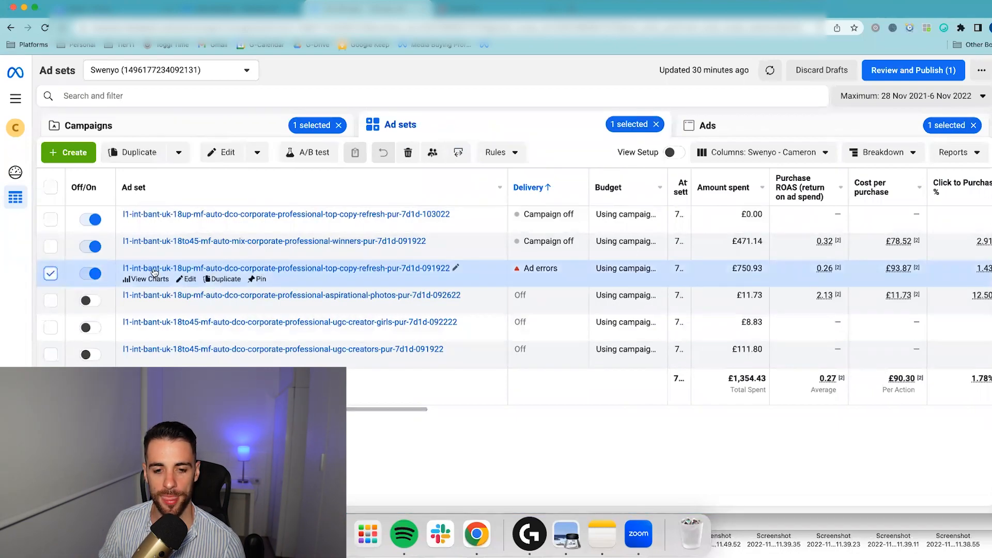
left_click(211, 269)
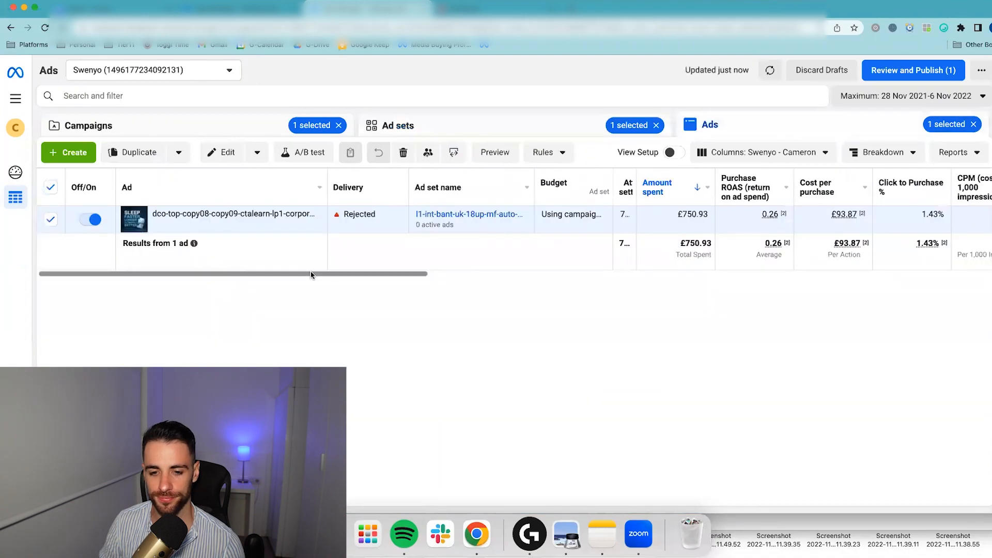
left_click_drag(313, 274, 379, 272)
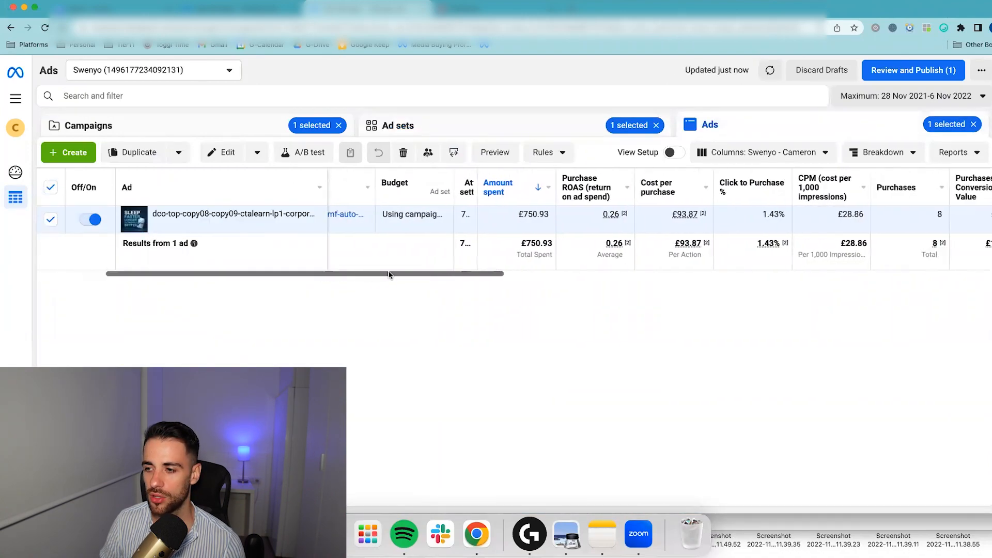
- Break down the ad's results by the dynamic creative element Image, video and slideshow and compare the images' performance
left_click(880, 154)
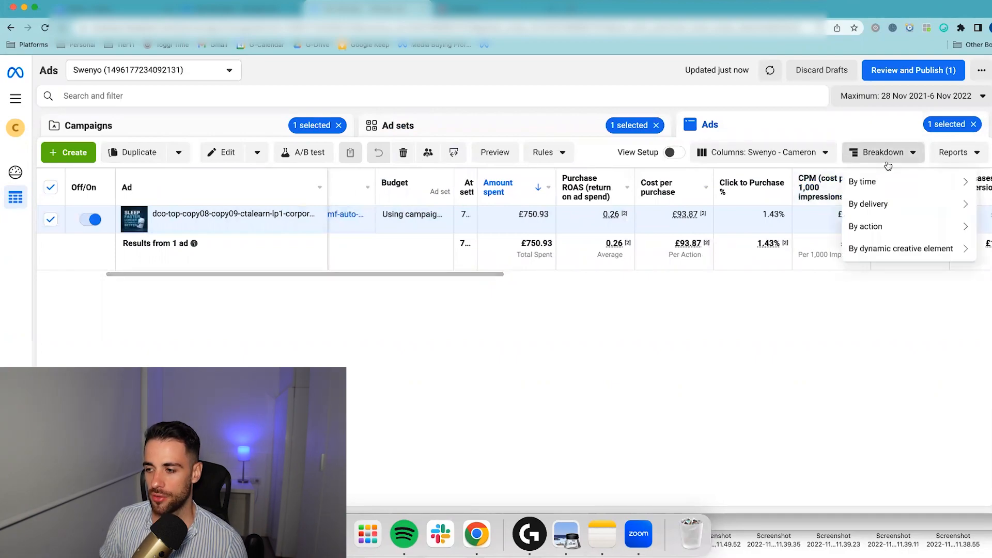
mouse_move(890, 248)
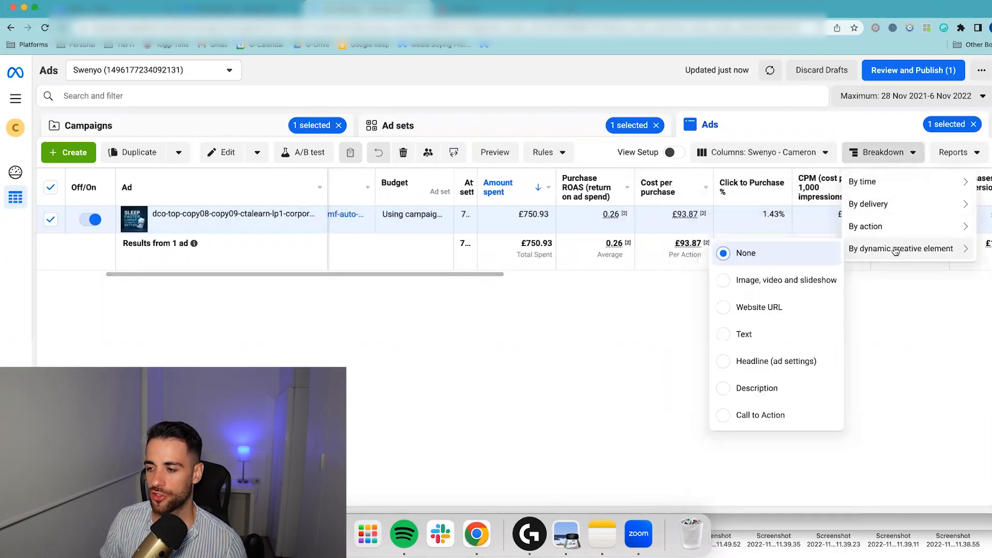
left_click(819, 279)
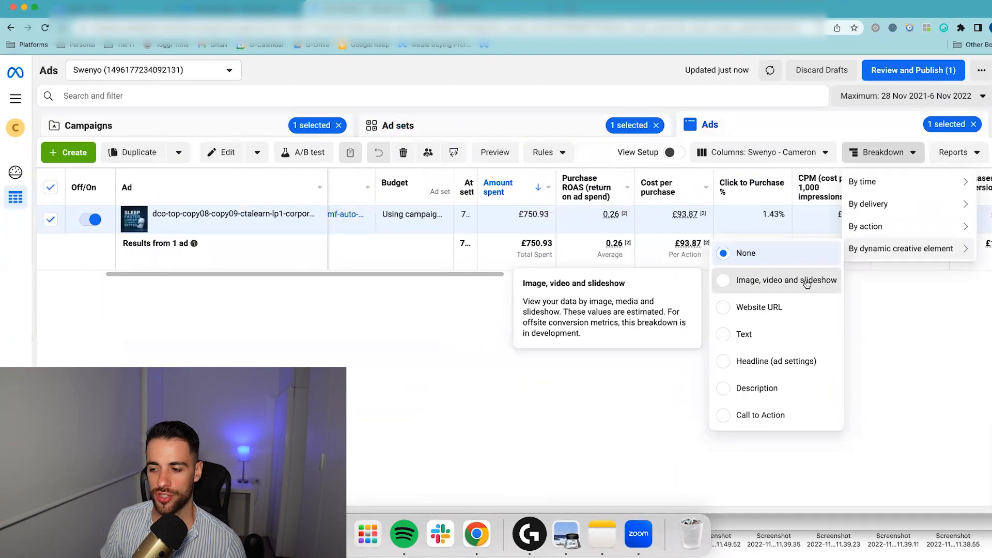
left_click_drag(481, 342, 514, 343)
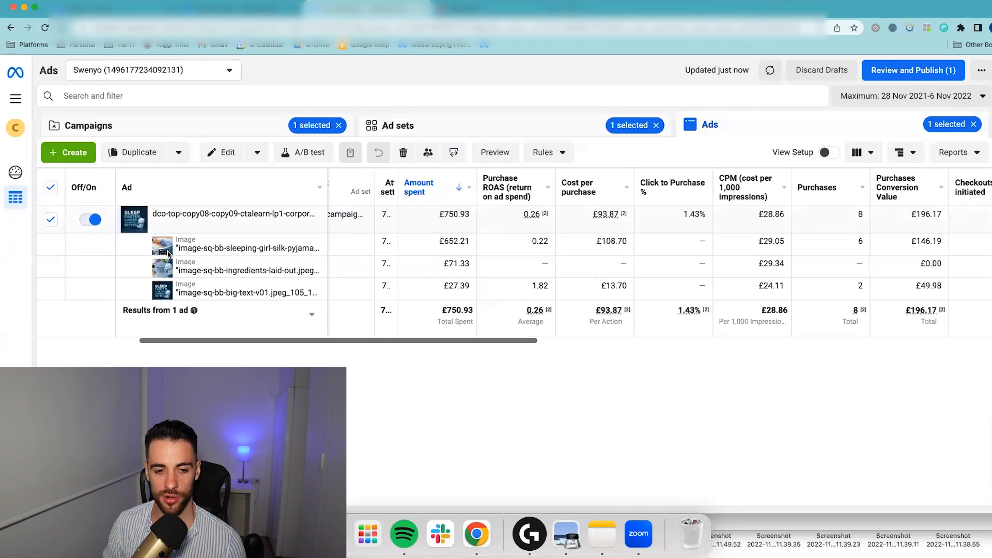
- Switch the ad's dynamic creative breakdown to Text and compare spend and purchases for each primary text
left_click(913, 155)
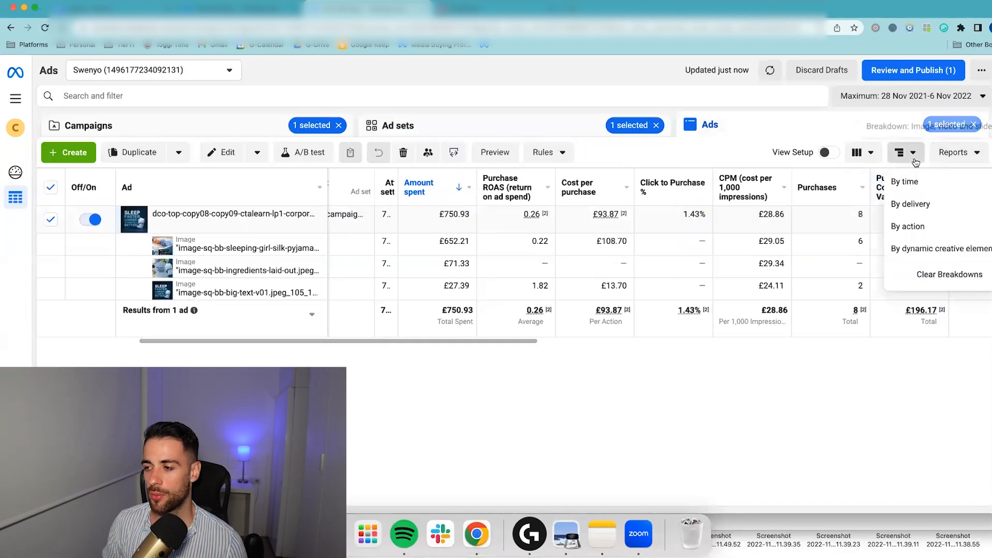
mouse_move(947, 249)
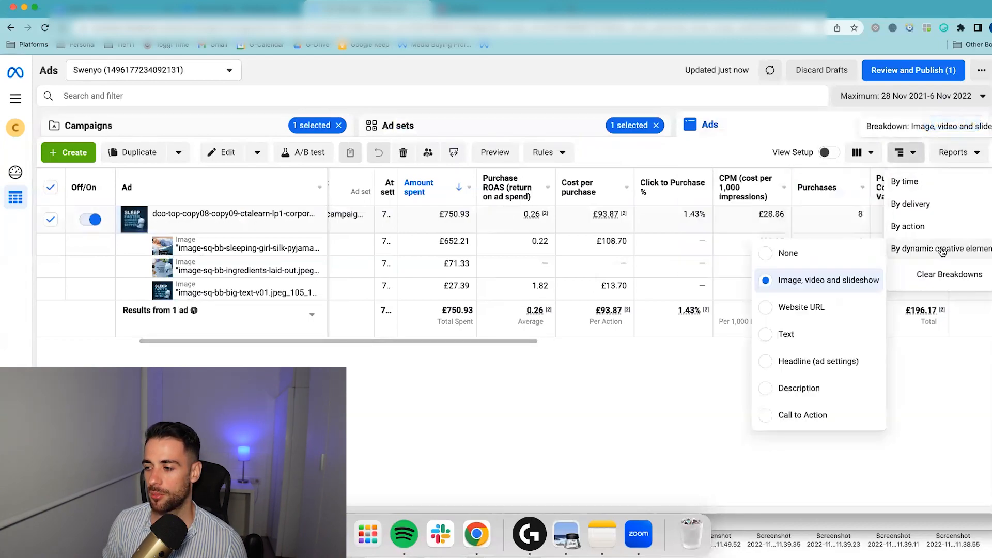
left_click(812, 334)
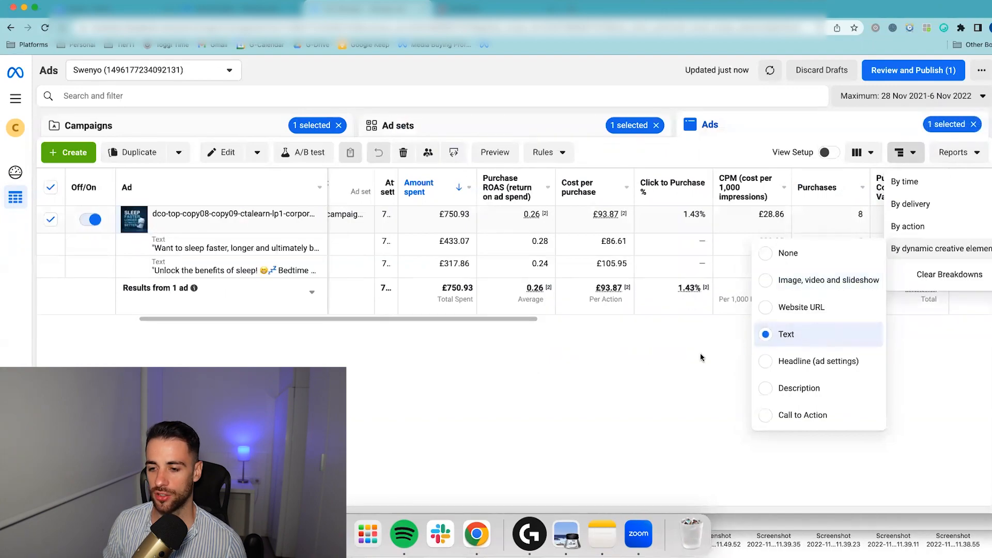
left_click(439, 264)
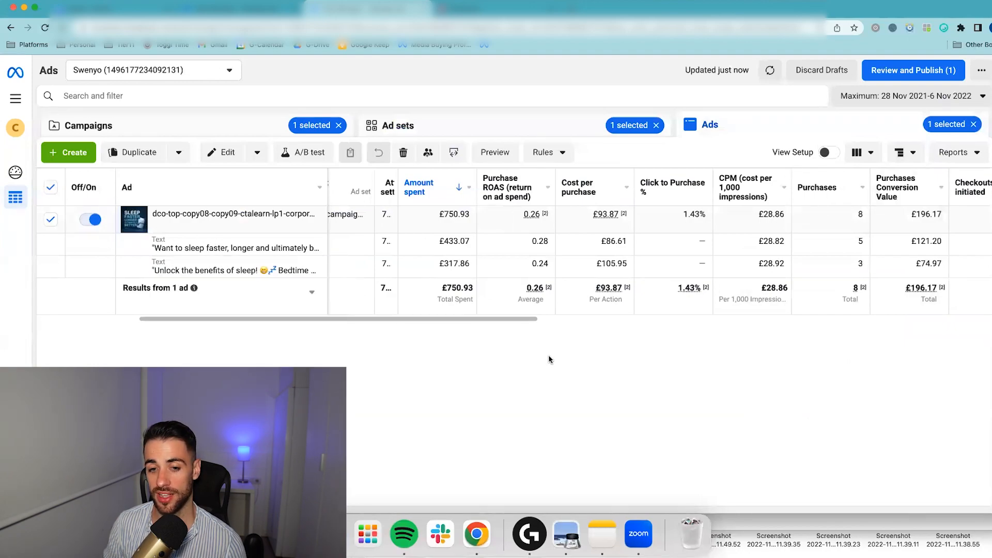
- Switch the ad's dynamic creative breakdown to Headline (ad settings) and compare the headlines' results
left_click(905, 152)
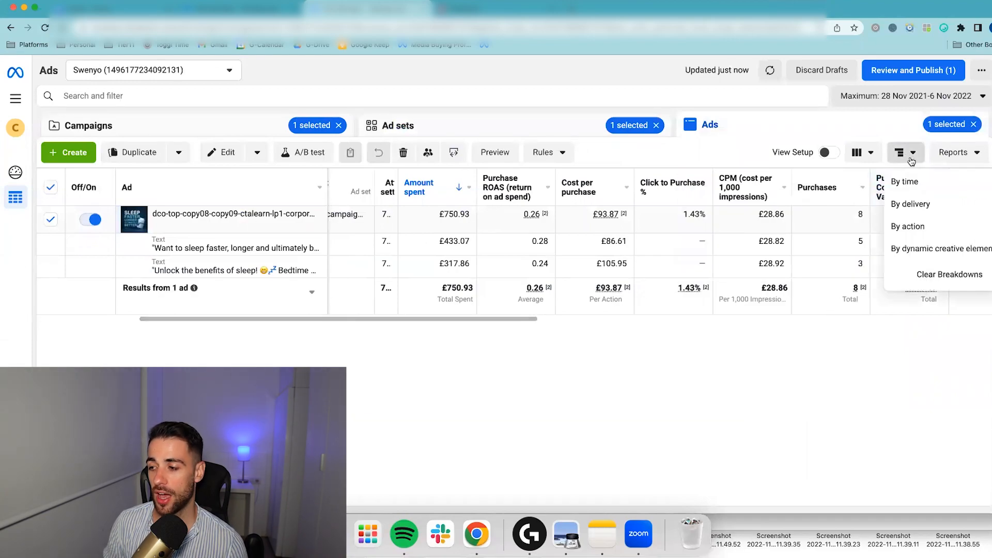
mouse_move(920, 248)
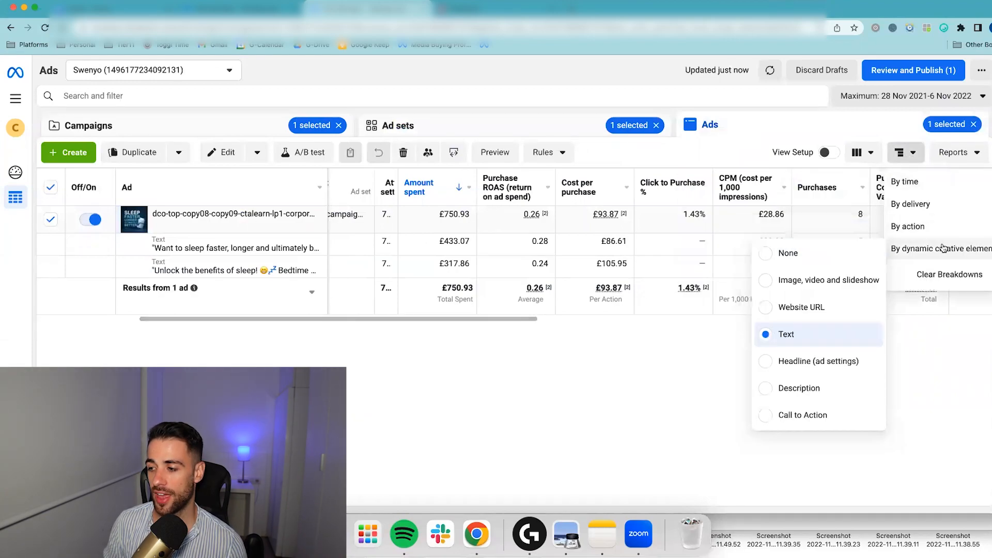
left_click(818, 360)
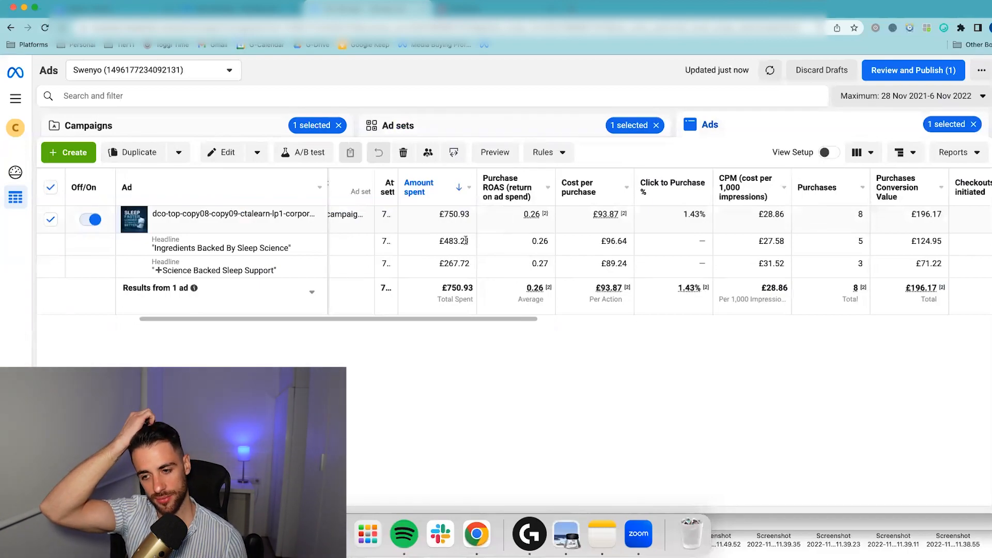
mouse_move(462, 233)
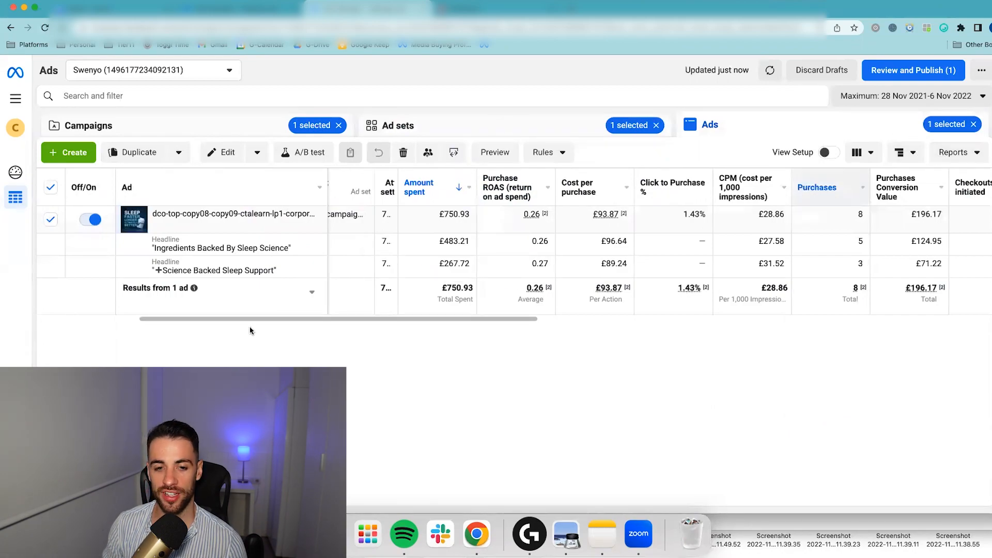
- Preview the selected ad and open its Facebook post with comments
left_click(955, 153)
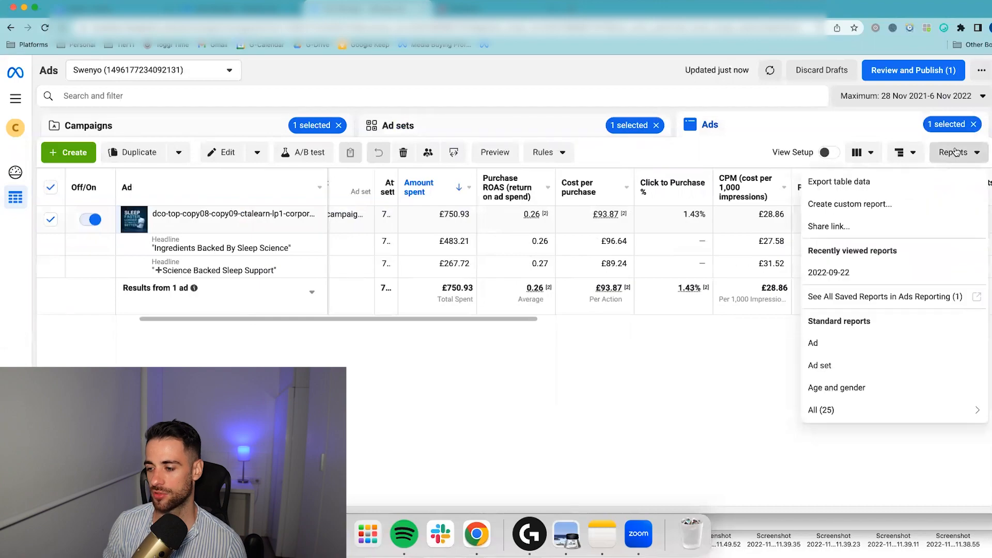
left_click(603, 399)
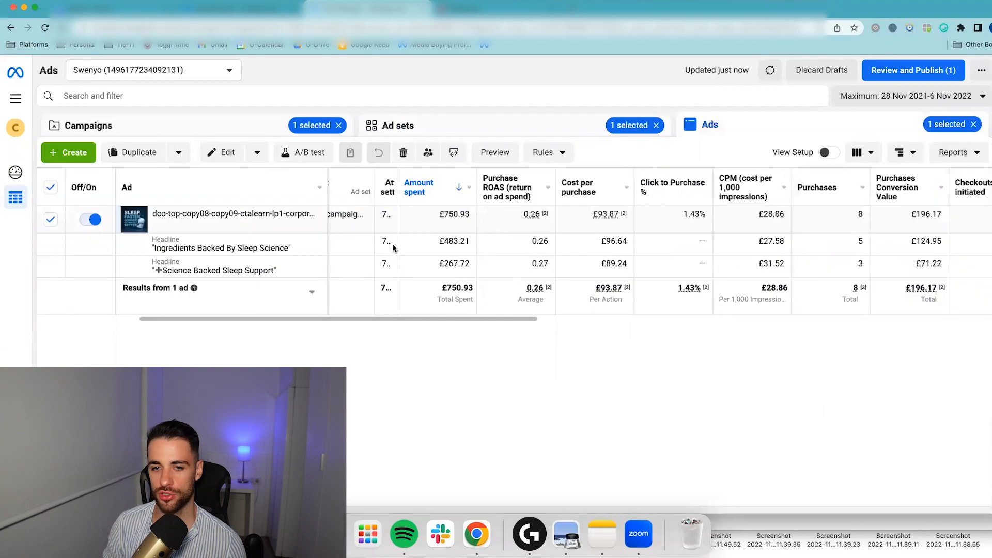
left_click(504, 157)
left_click(648, 118)
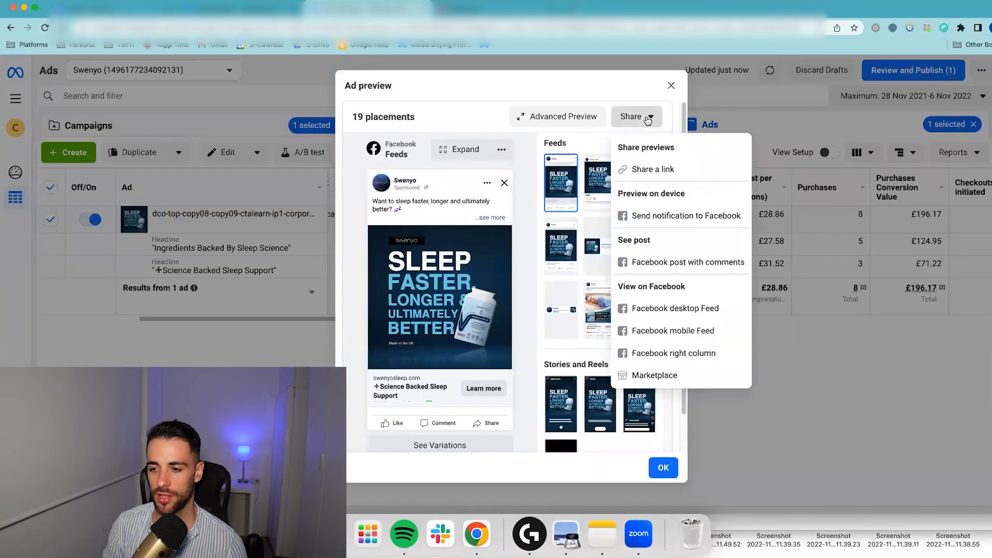
left_click(664, 258)
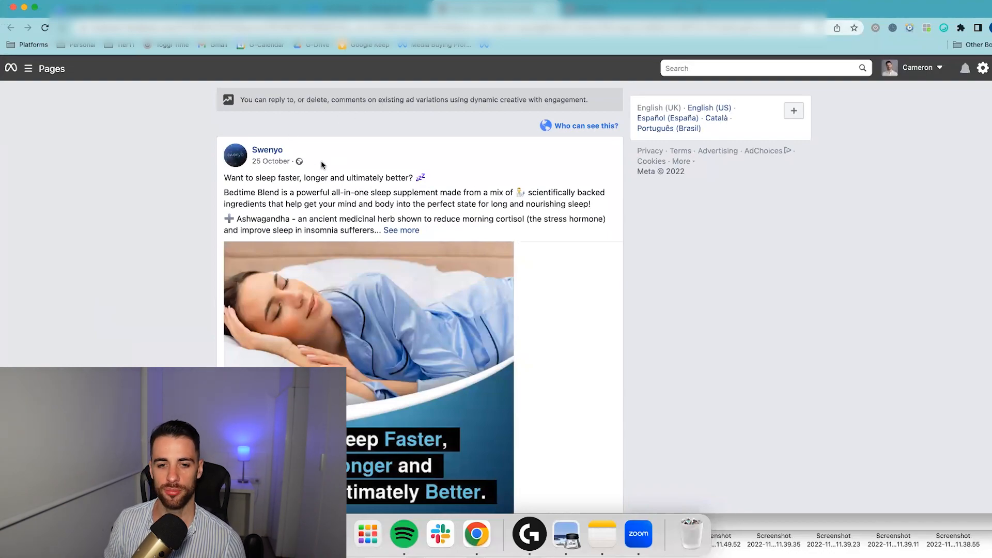
- Examine the ad variations on the Facebook post page, checking each one's image, text, headline, reactions and comments
scroll(283, 144, "down", 2)
scroll(283, 144, "down", 10)
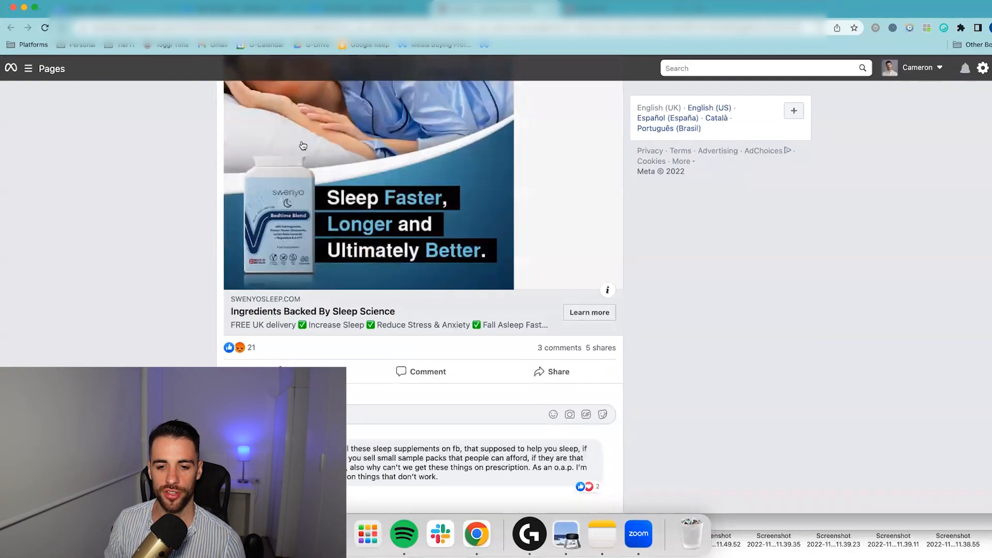
scroll(304, 143, "down", 10)
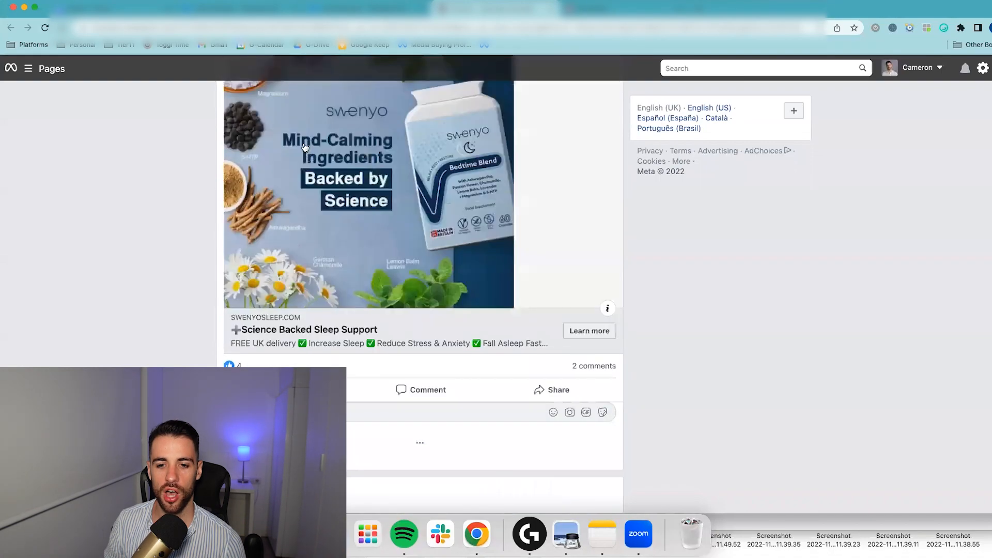
scroll(305, 147, "down", 3)
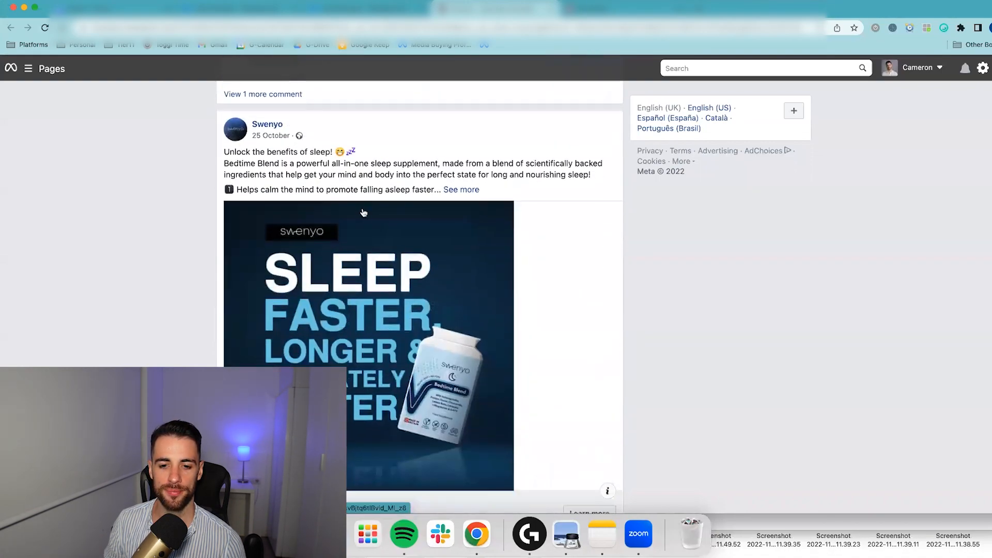
scroll(372, 272, "down", 2)
scroll(309, 335, "up", 10)
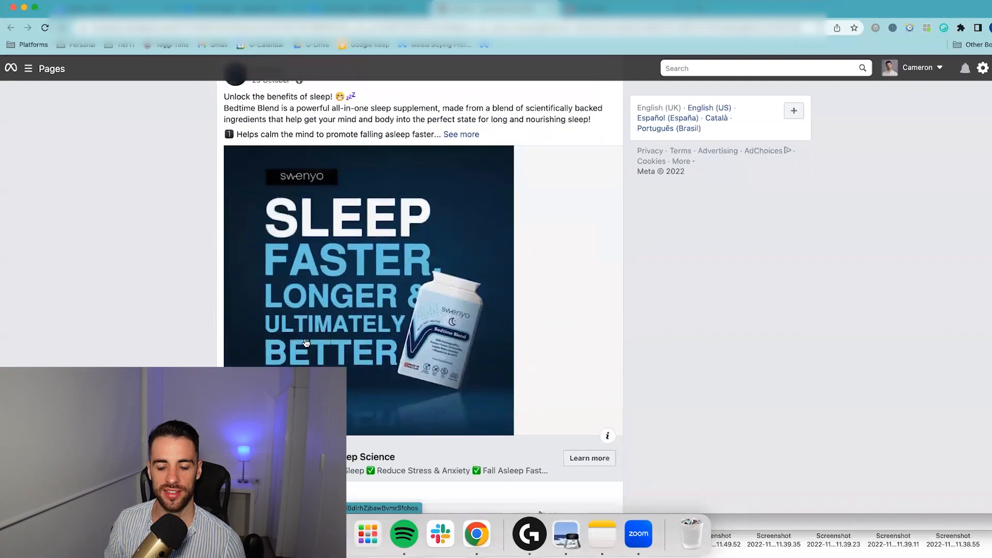
scroll(308, 334, "up", 5)
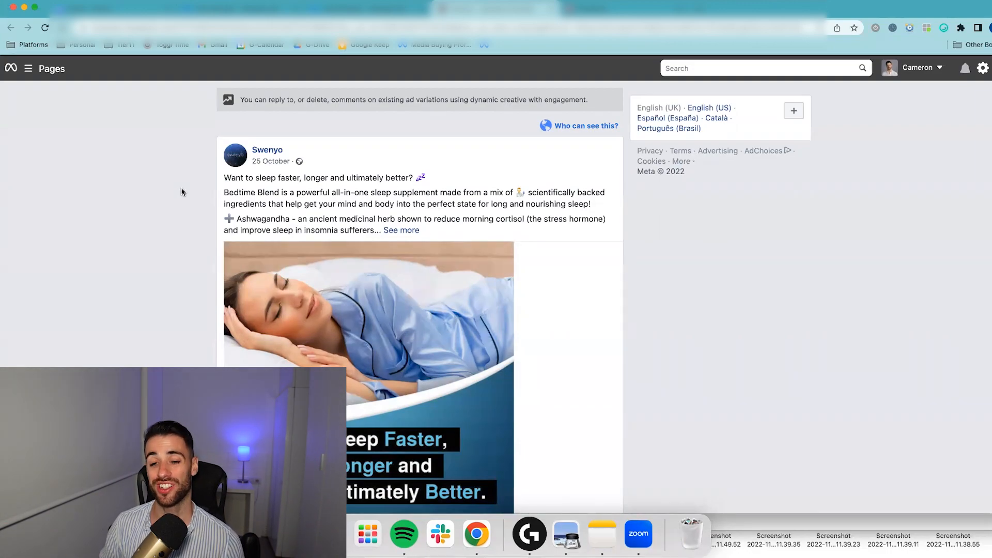
scroll(322, 263, "down", 10)
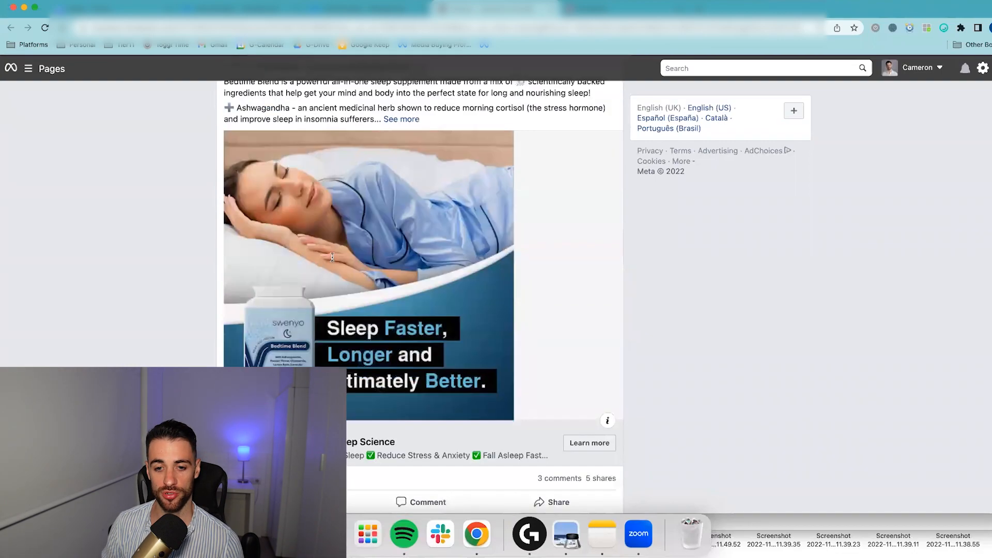
scroll(323, 263, "up", 10)
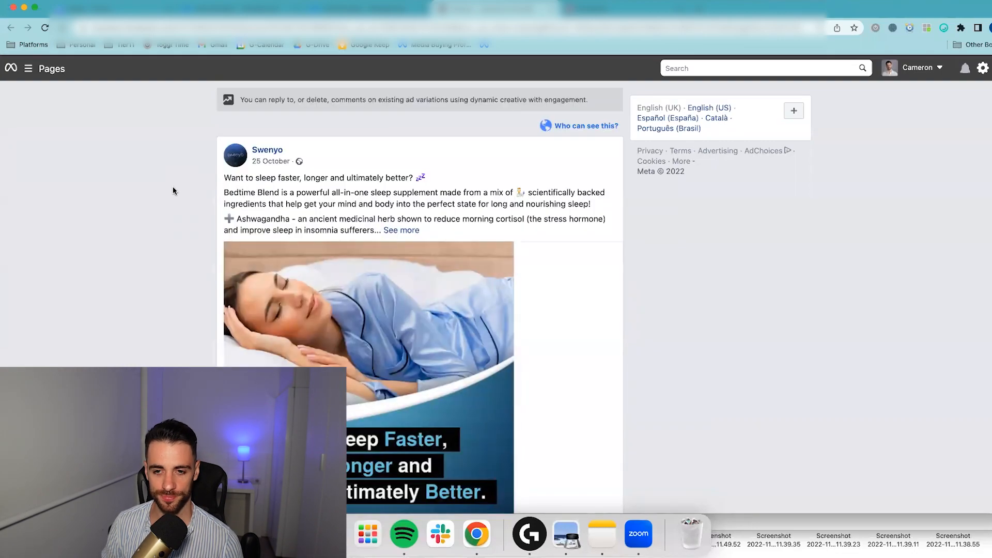
scroll(156, 193, "down", 1)
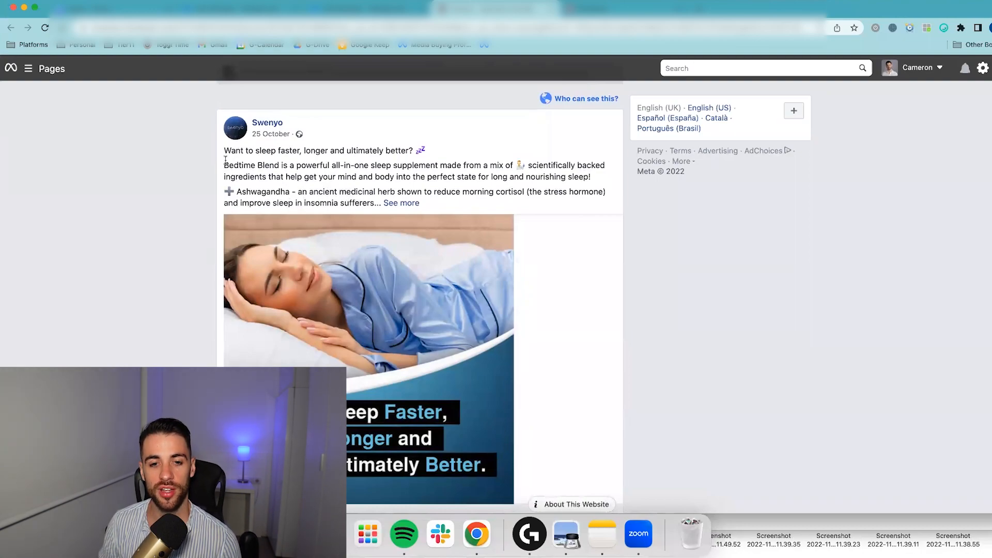
- Examine the "Want to sleep faster, longer and ultimately better?" ad variation's opening text, image and headline
left_click_drag(224, 150, 300, 161)
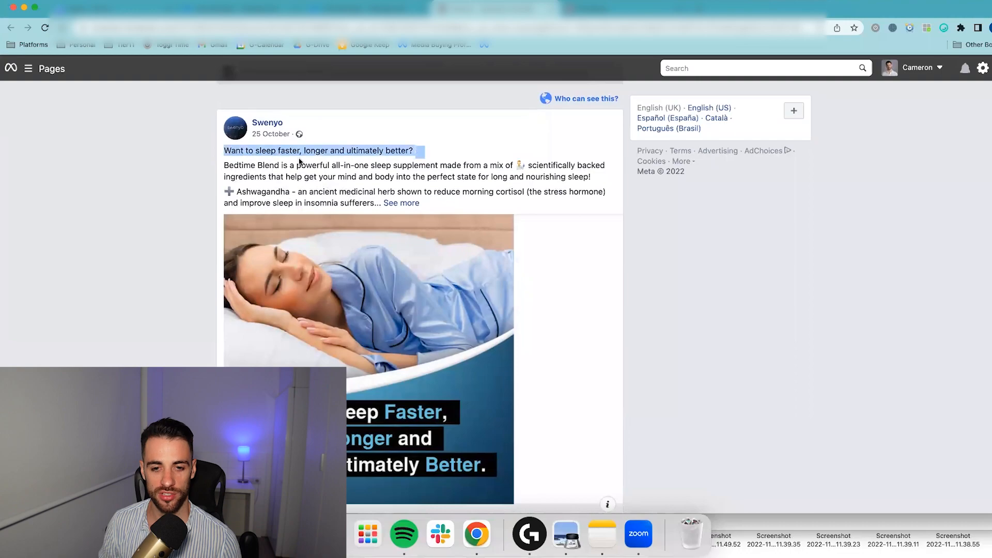
scroll(299, 161, "down", 4)
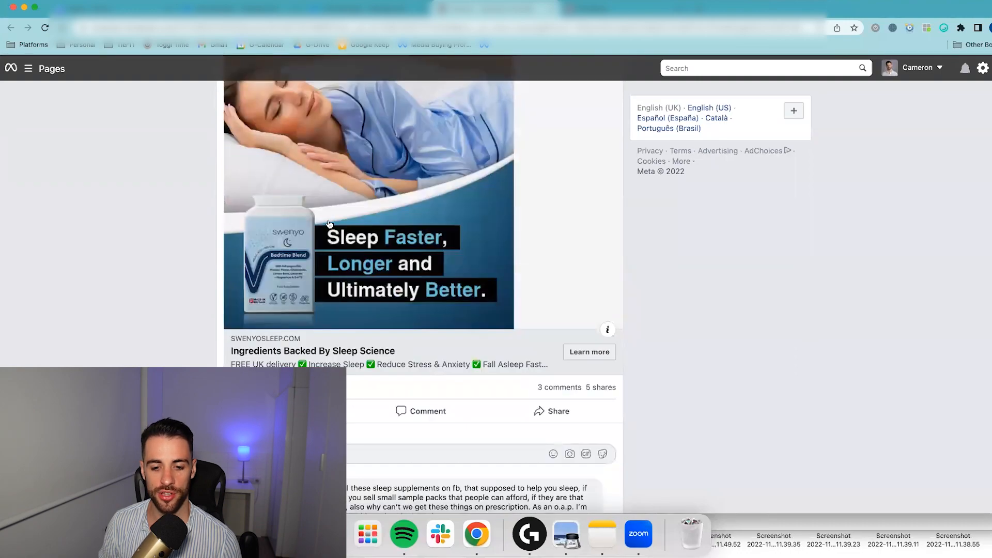
scroll(223, 333, "up", 1)
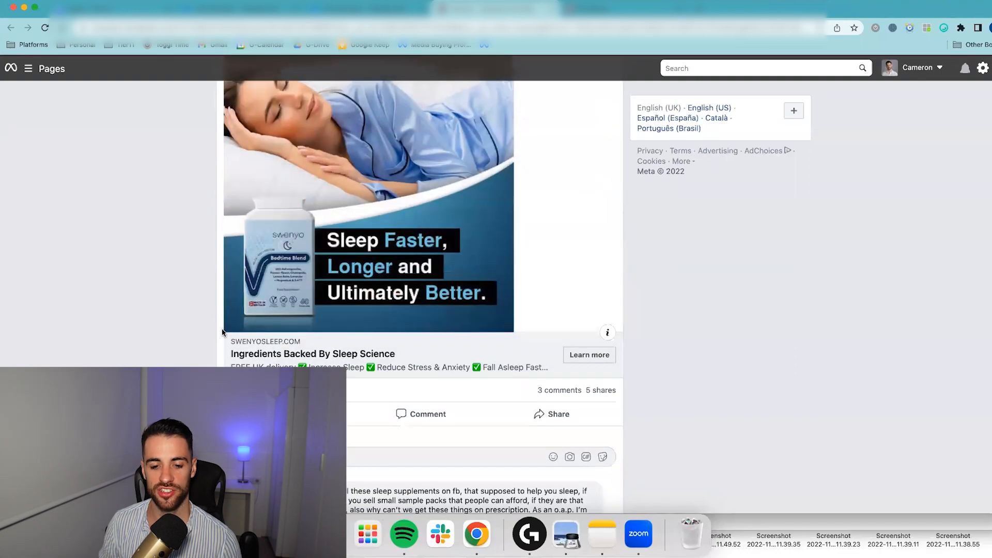
scroll(223, 333, "up", 4)
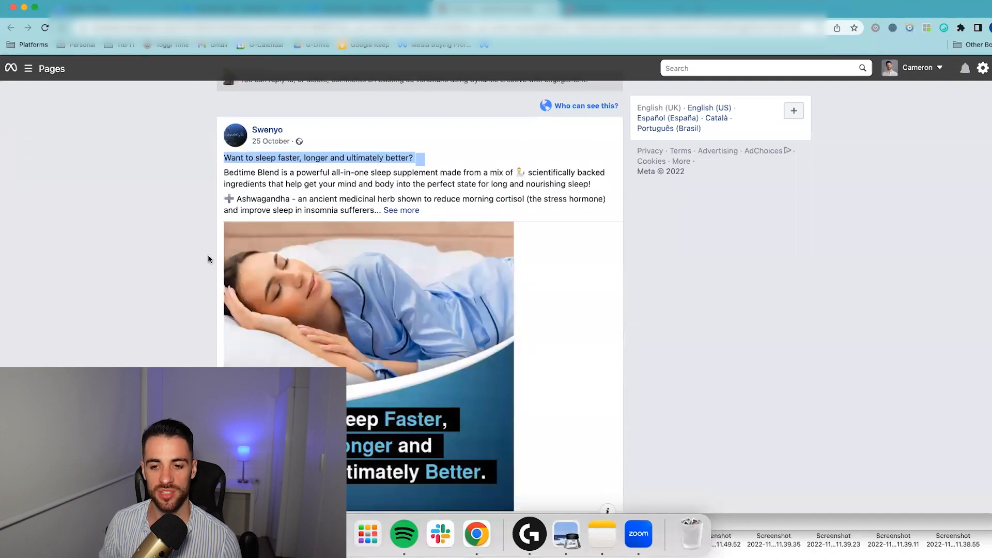
left_click(166, 241)
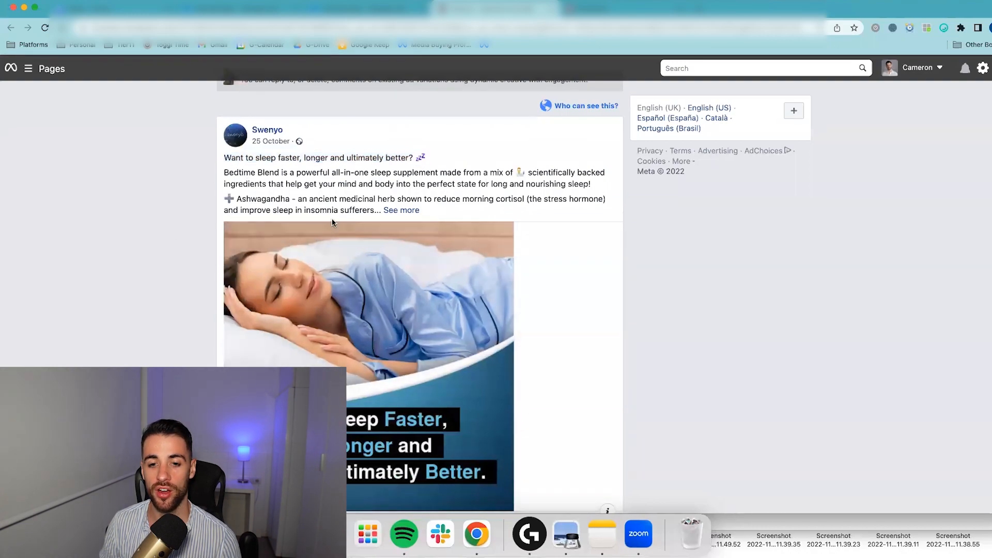
scroll(226, 289, "down", 1)
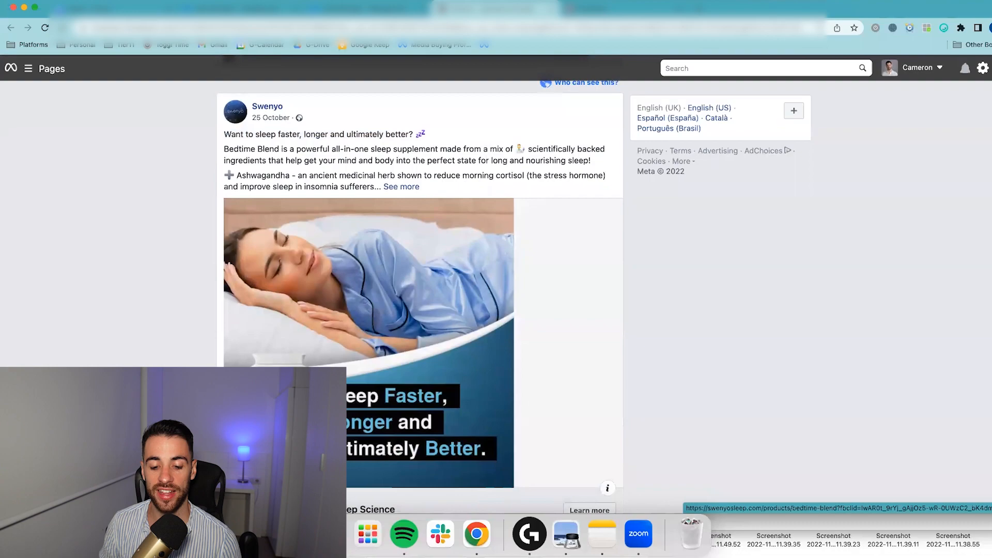
scroll(227, 289, "up", 1)
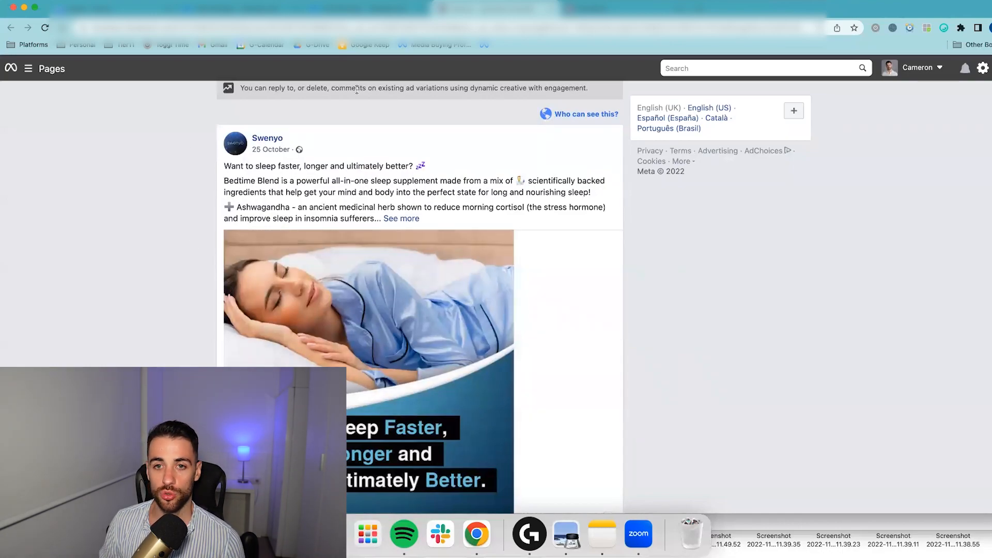
- Open this ad variation's own post page, check its comments, and copy the post ID (story_fbid value) from its URL
mouse_move(282, 153)
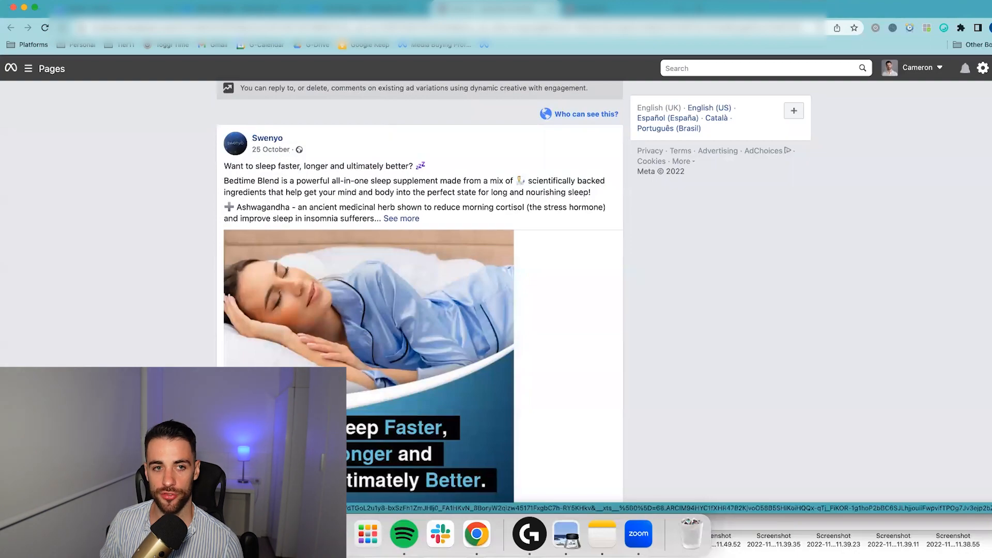
left_click(275, 150)
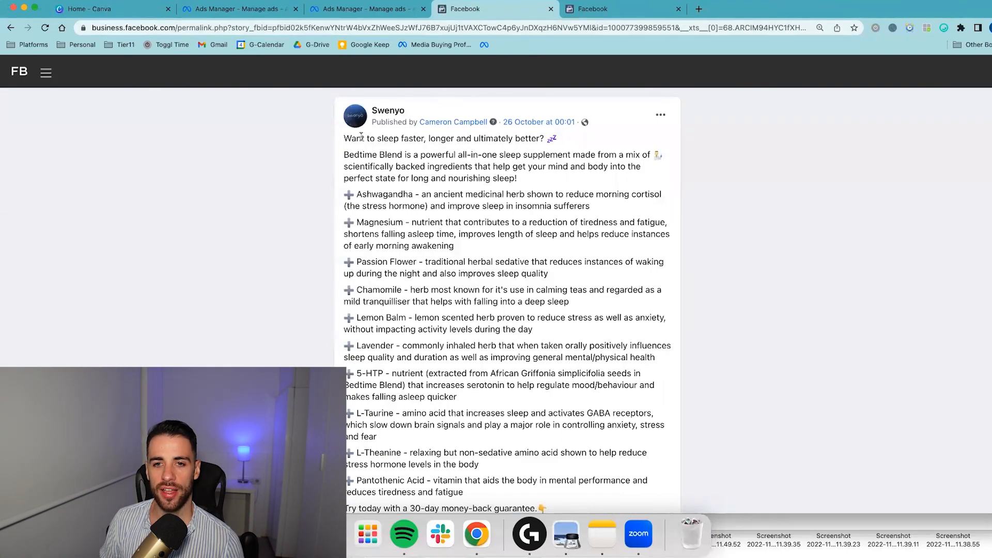
scroll(361, 150, "down", 10)
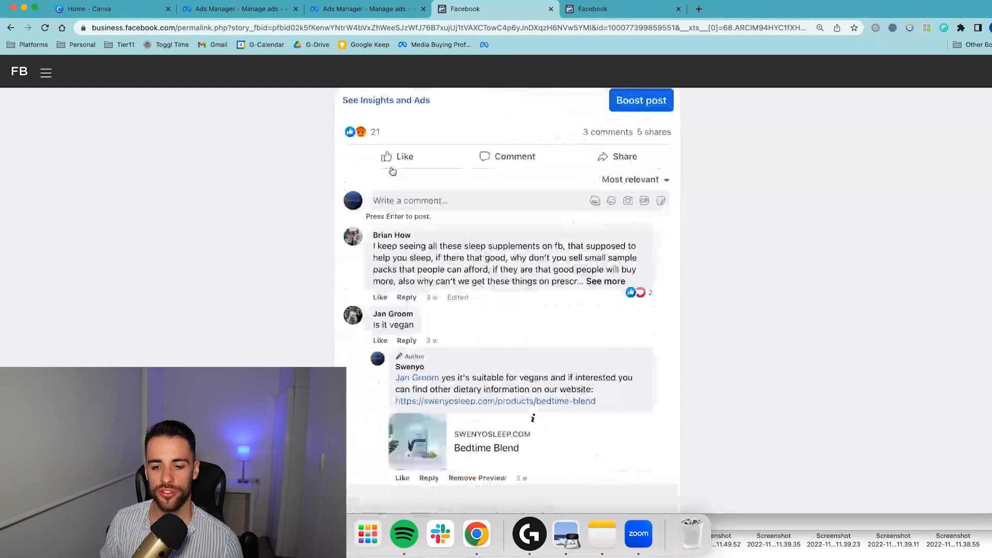
scroll(390, 160, "up", 10)
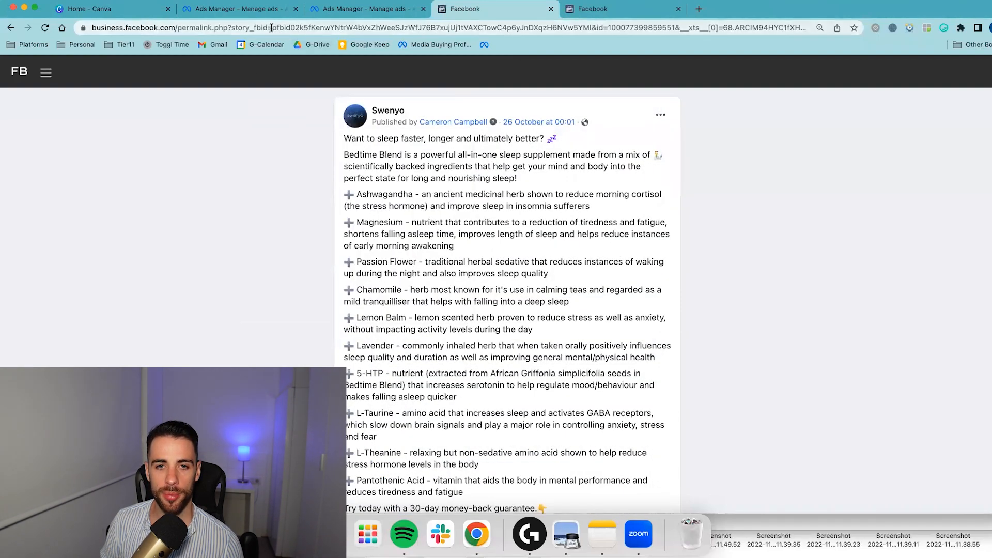
left_click_drag(272, 27, 592, 22)
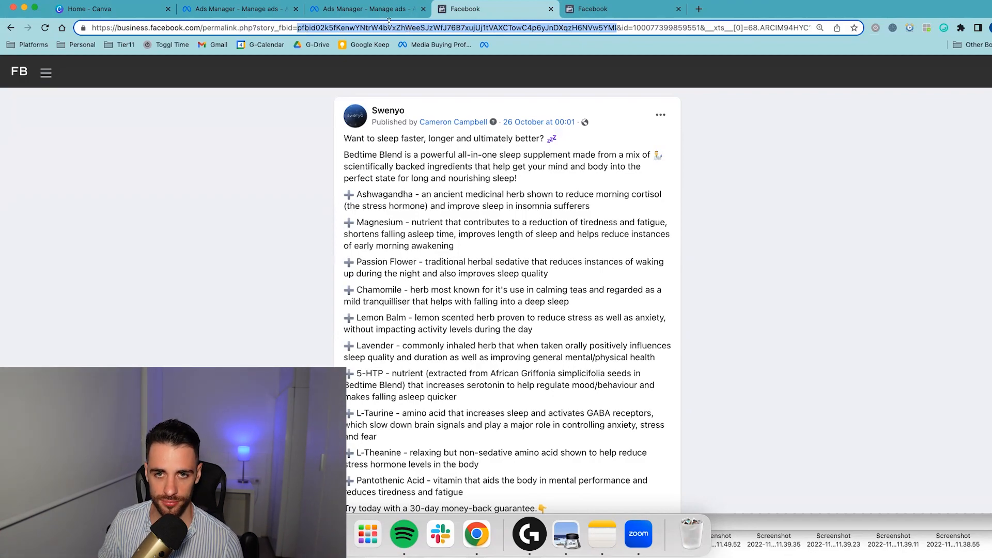
- In Ads Manager, open the ad inside the non-dynamic "ad set" for editing and rename it "ad winners"
left_click(242, 12)
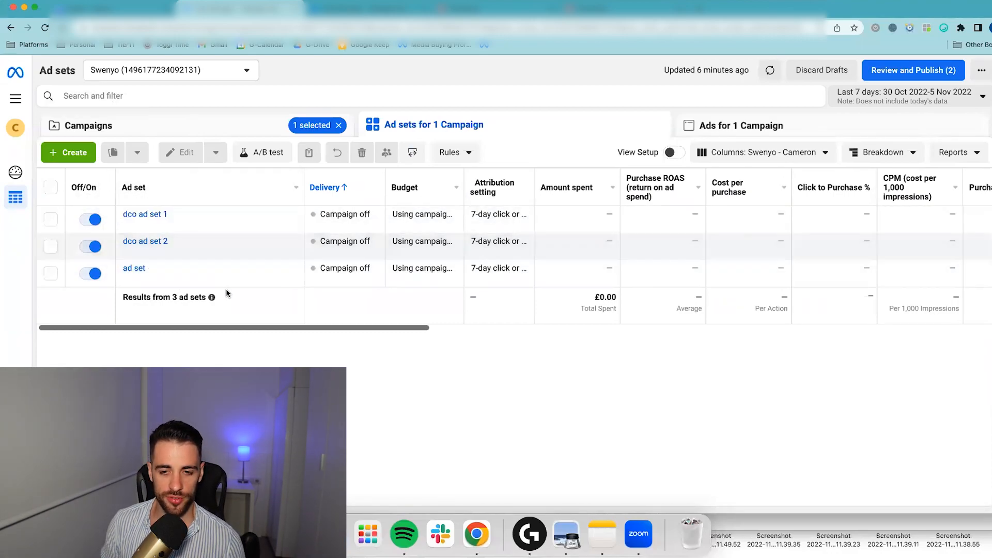
left_click(130, 268)
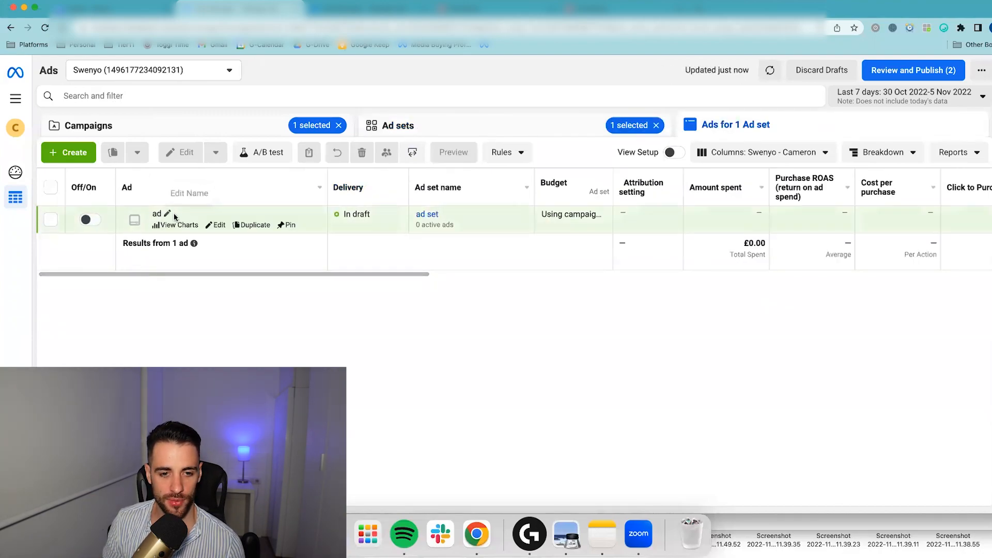
left_click(216, 225)
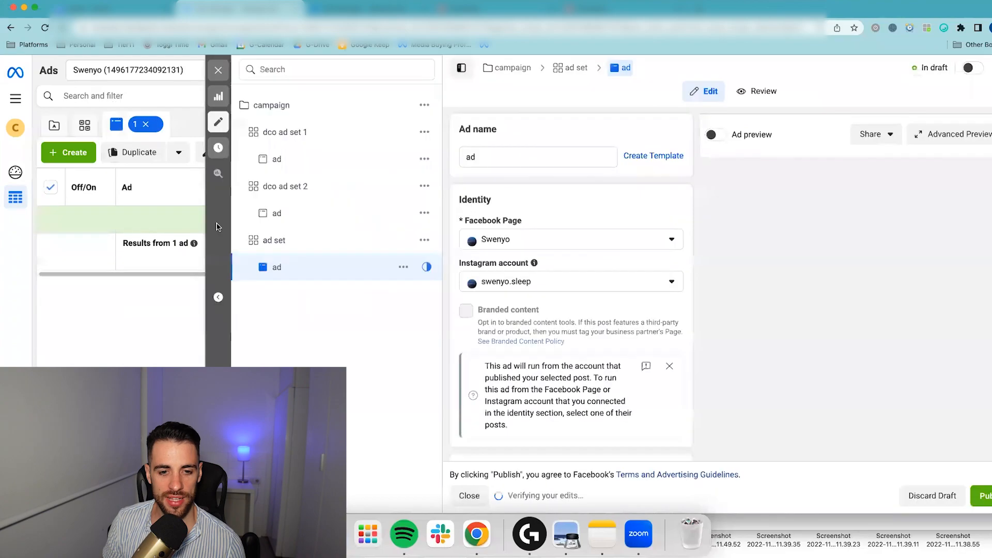
left_click(486, 157)
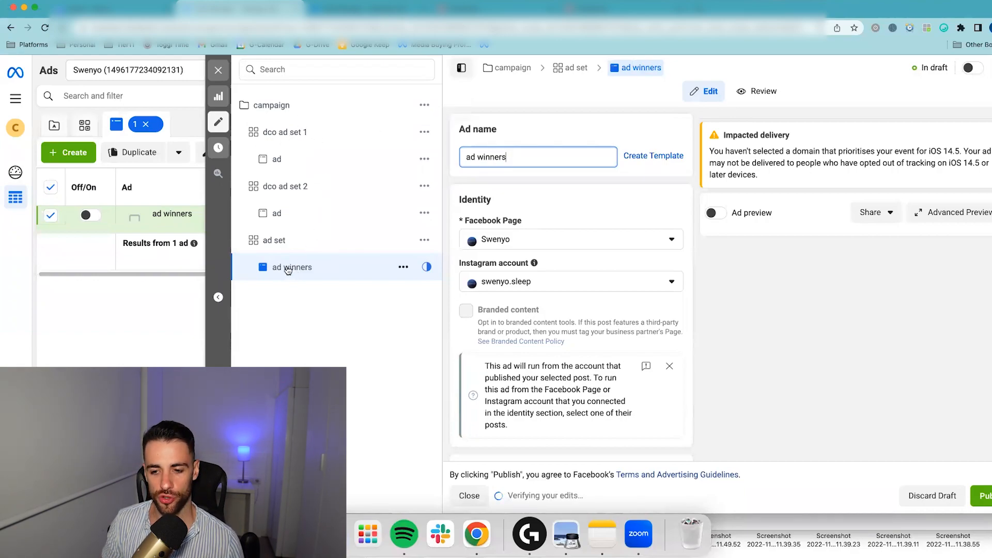
- Submit the copied post ID as the ad creative of "ad winners" and expand the full text in the ad preview
scroll(671, 277, "down", 5)
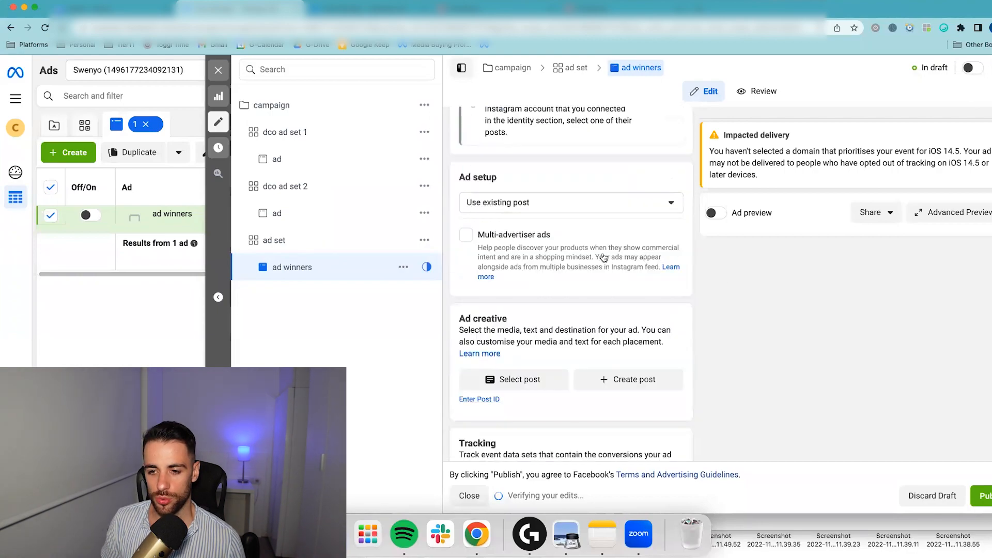
scroll(522, 300, "down", 3)
left_click(479, 333)
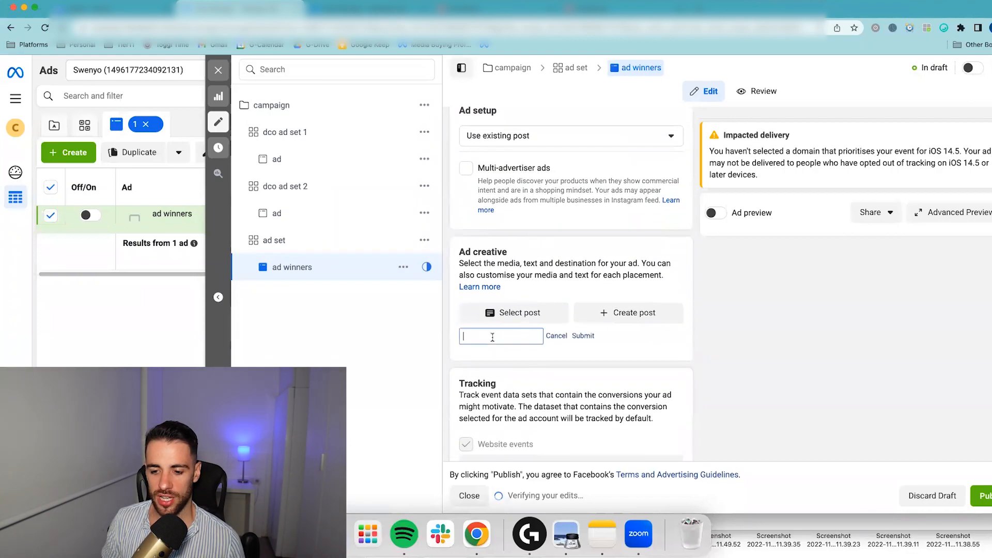
key("super+v")
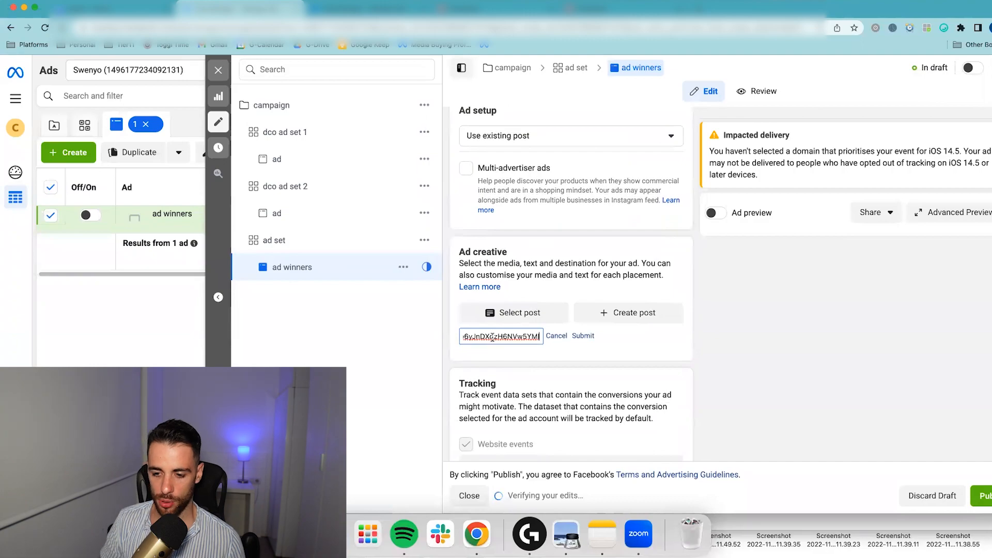
left_click(583, 336)
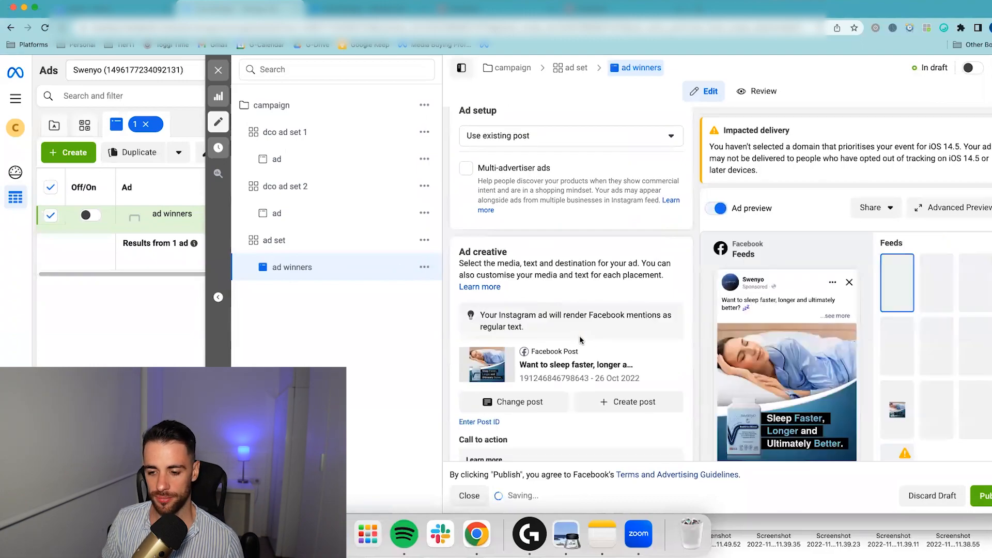
scroll(577, 339, "down", 4)
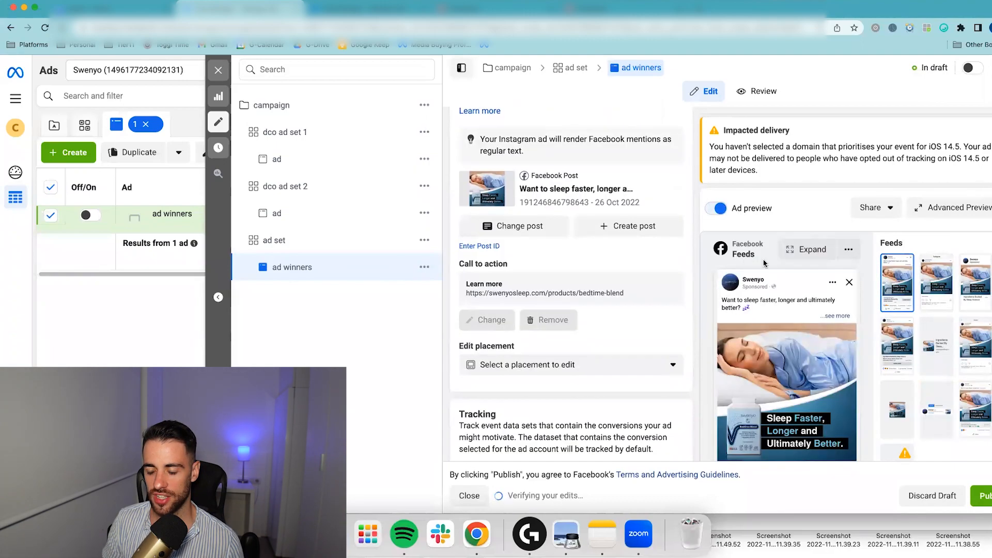
left_click(830, 317)
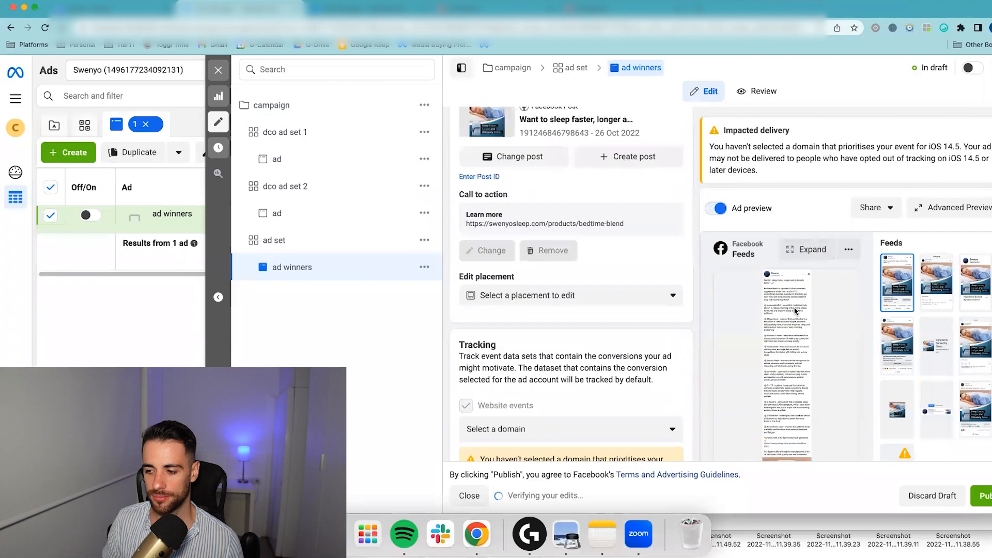
- Set the website events tracking domain of the "ad winners" ad to swenyosleep.com
scroll(782, 315, "down", 6)
left_click(589, 208)
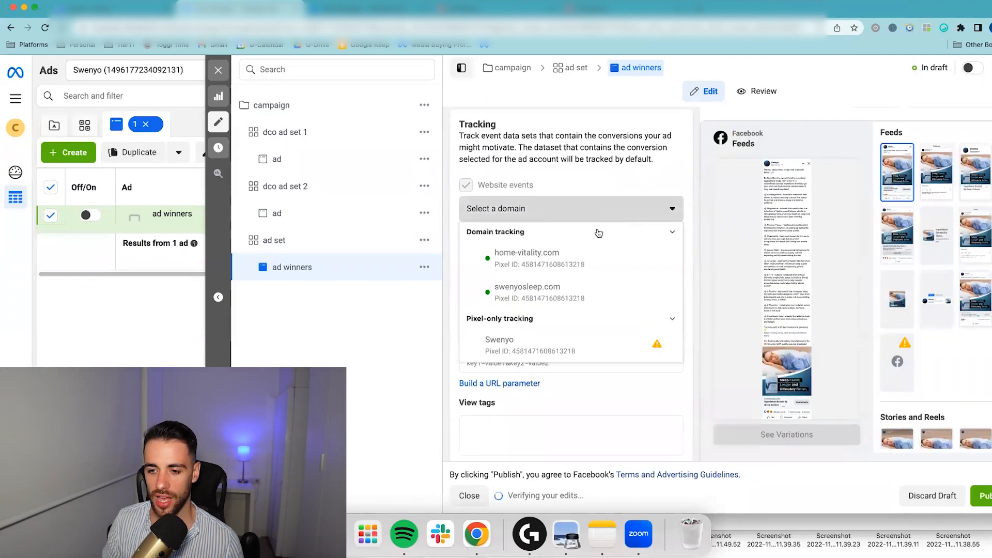
left_click(521, 298)
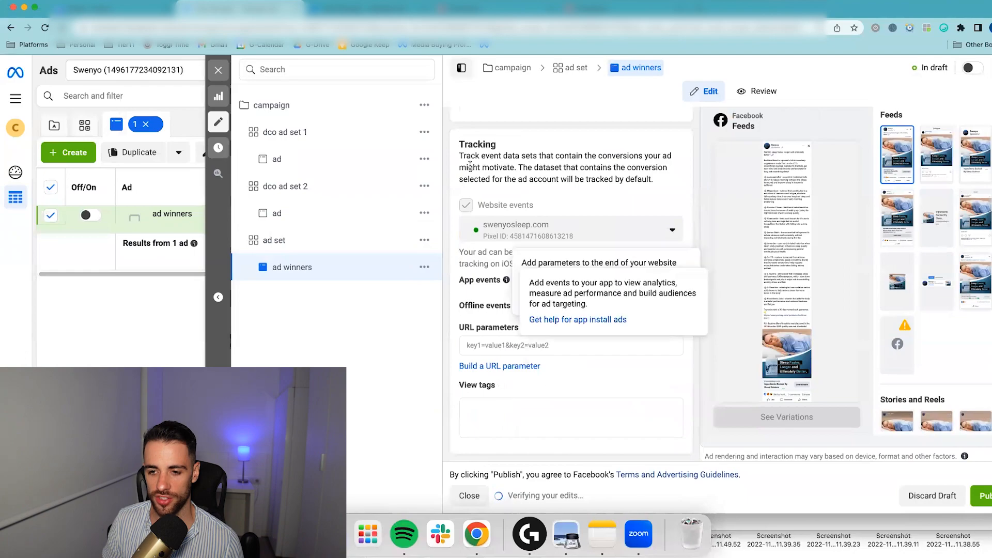
scroll(510, 274, "up", 10)
scroll(511, 274, "down", 3)
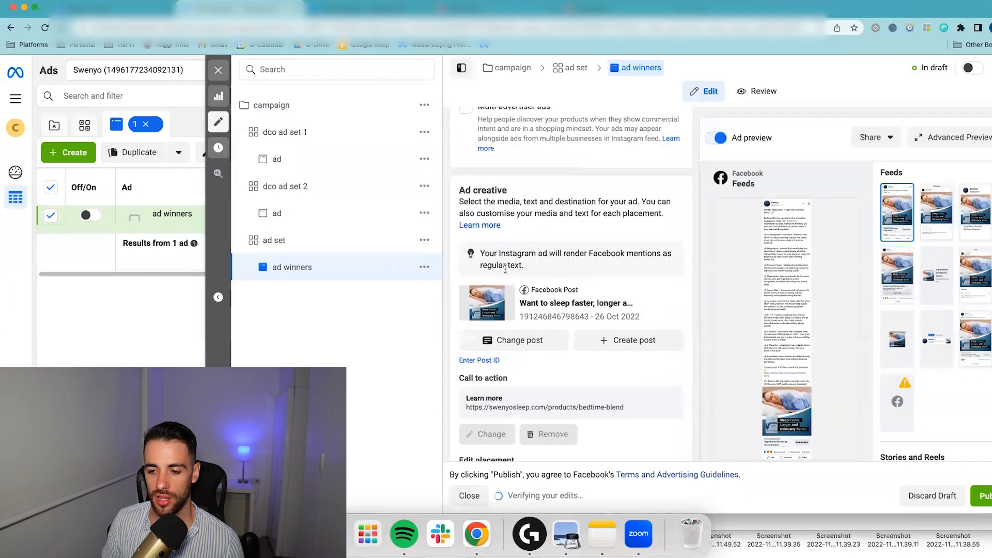
double_click(537, 315)
key("super+c")
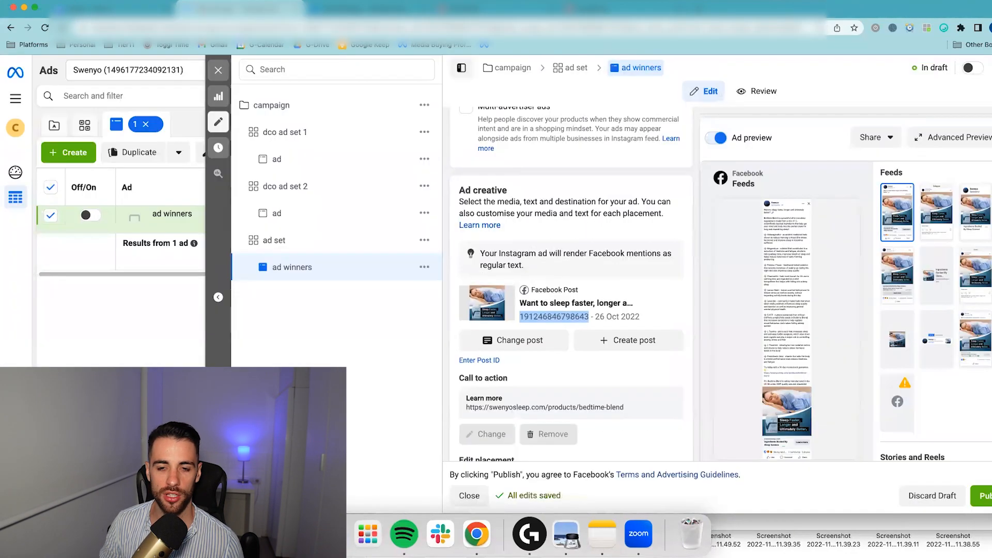
scroll(537, 243, "up", 10)
left_click(528, 156)
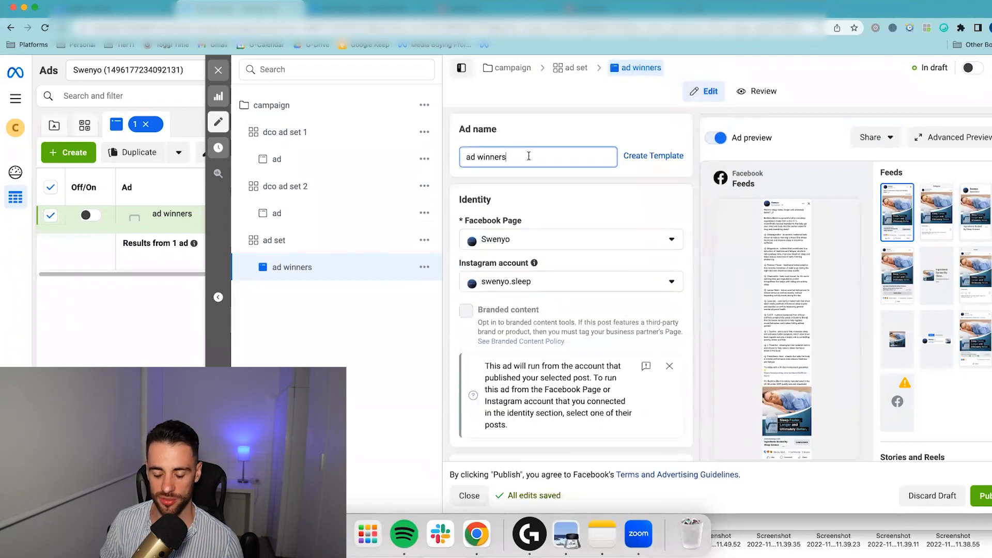
type("-")
key("super+v")
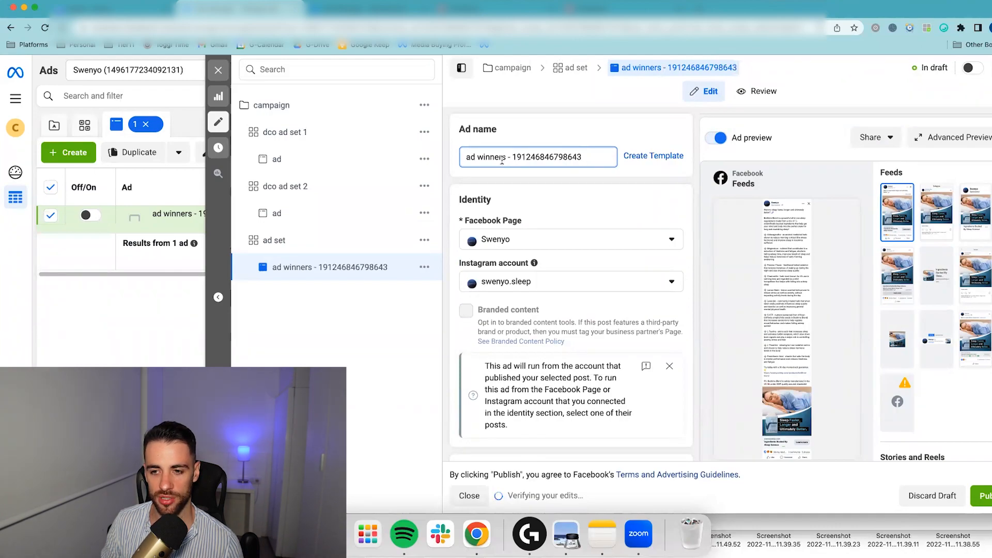
left_click(534, 138)
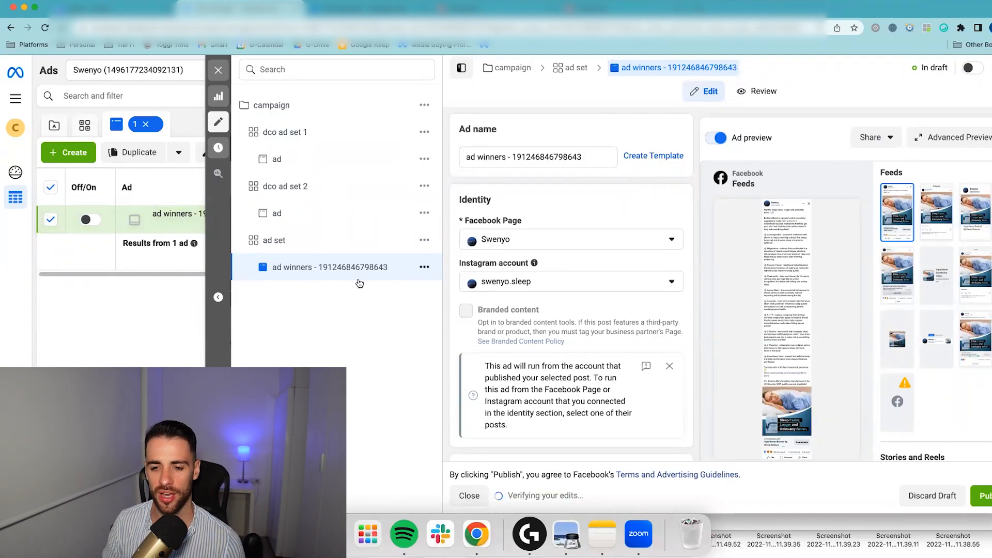
- Close the ad editor, dismiss the Marketing Pro pop-up, and turn on the "ad winners" ad in "ad set"
mouse_move(532, 216)
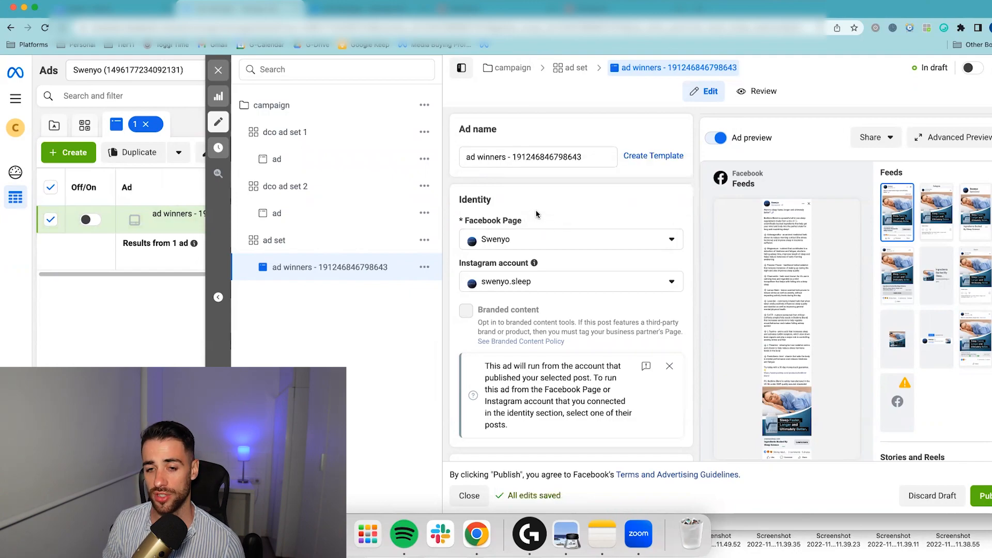
left_click(218, 70)
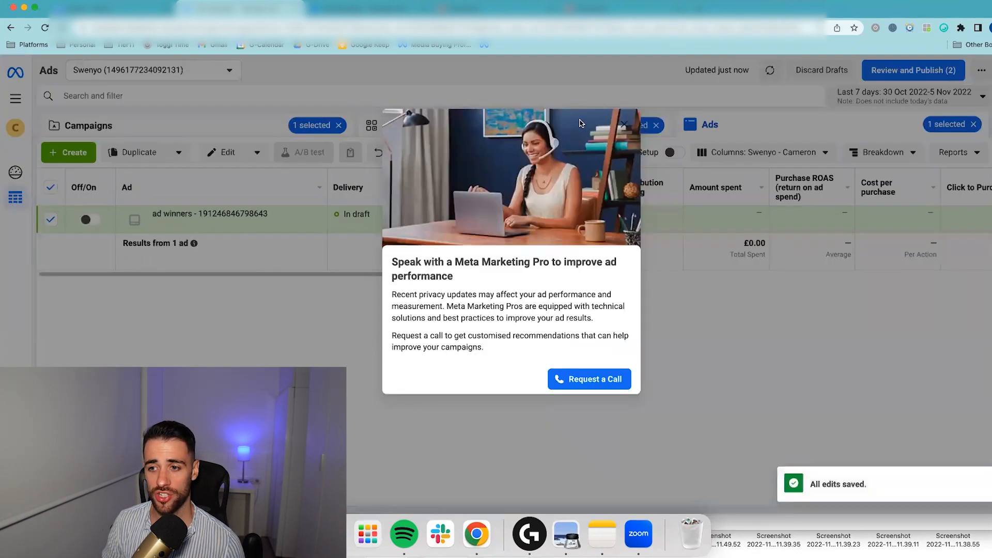
left_click(622, 124)
left_click(454, 125)
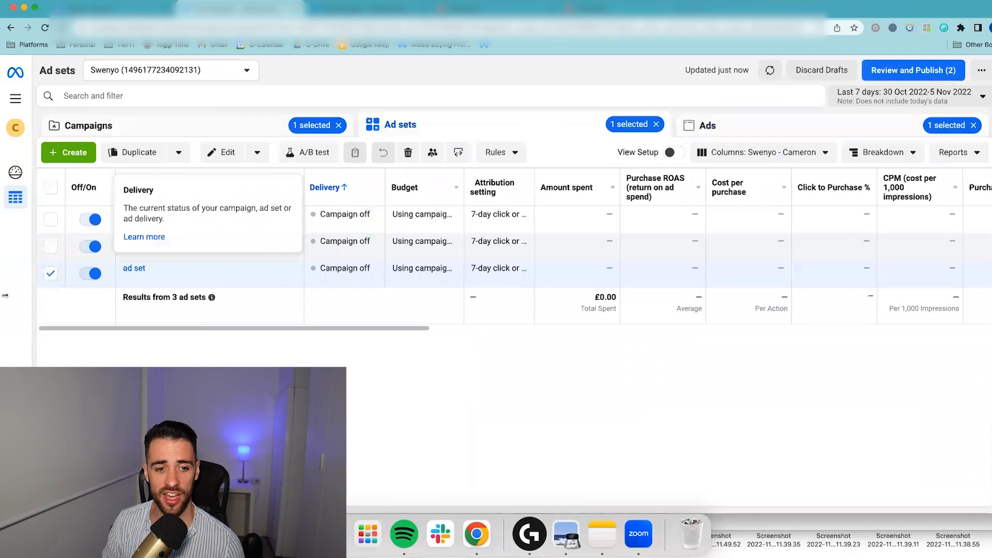
left_click(133, 267)
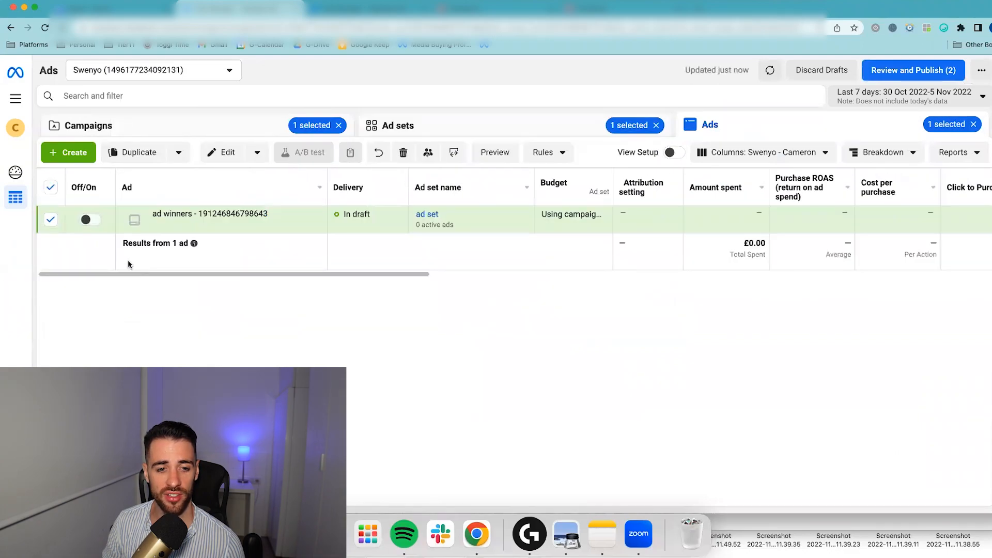
left_click(89, 220)
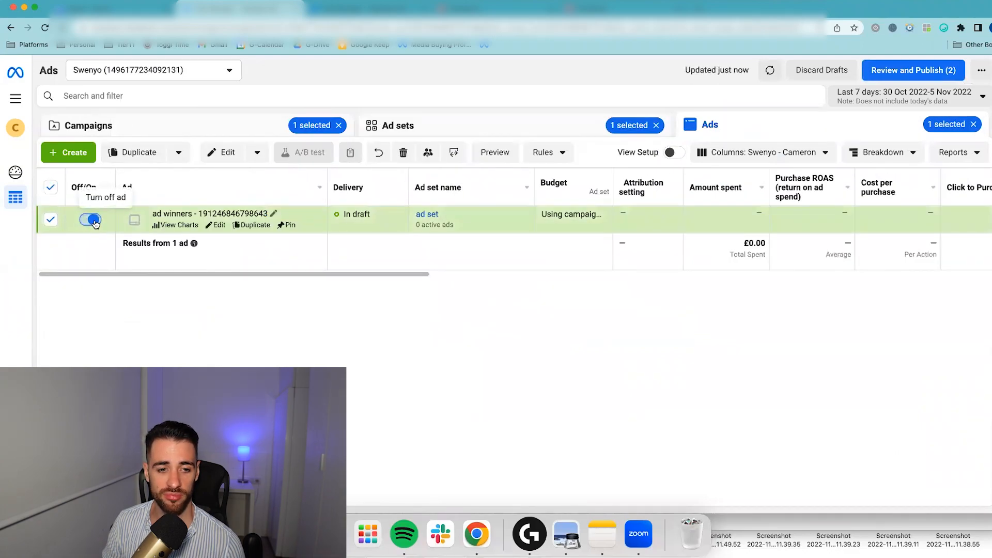
- Deselect the "ad winners" ad and its ad set so all of the campaign's ad sets are listed with none selected
left_click(50, 219)
left_click(400, 129)
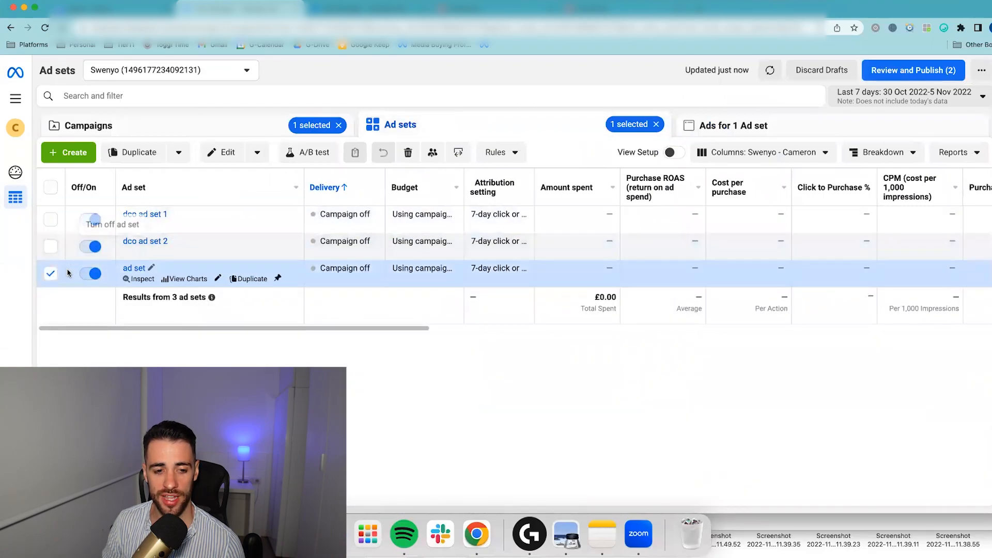
left_click(50, 274)
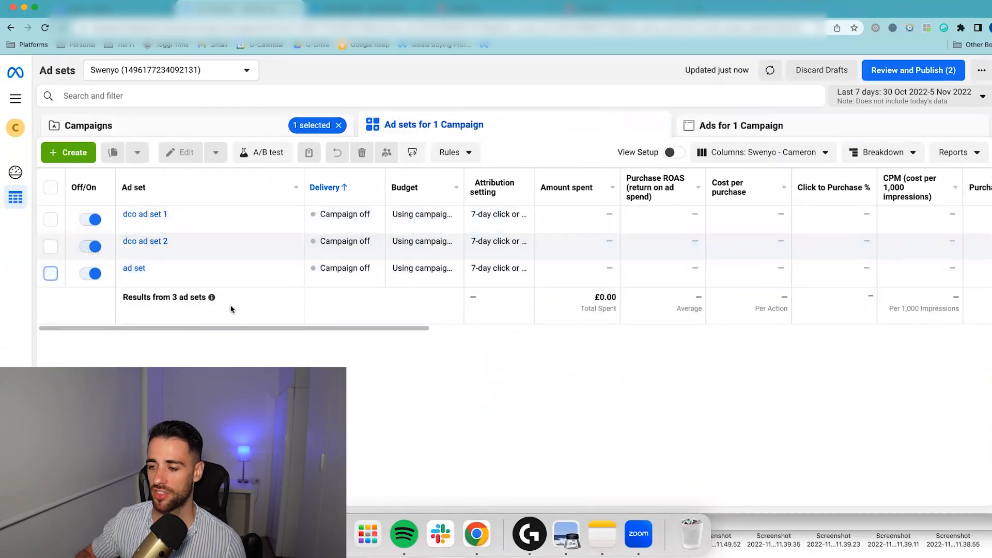